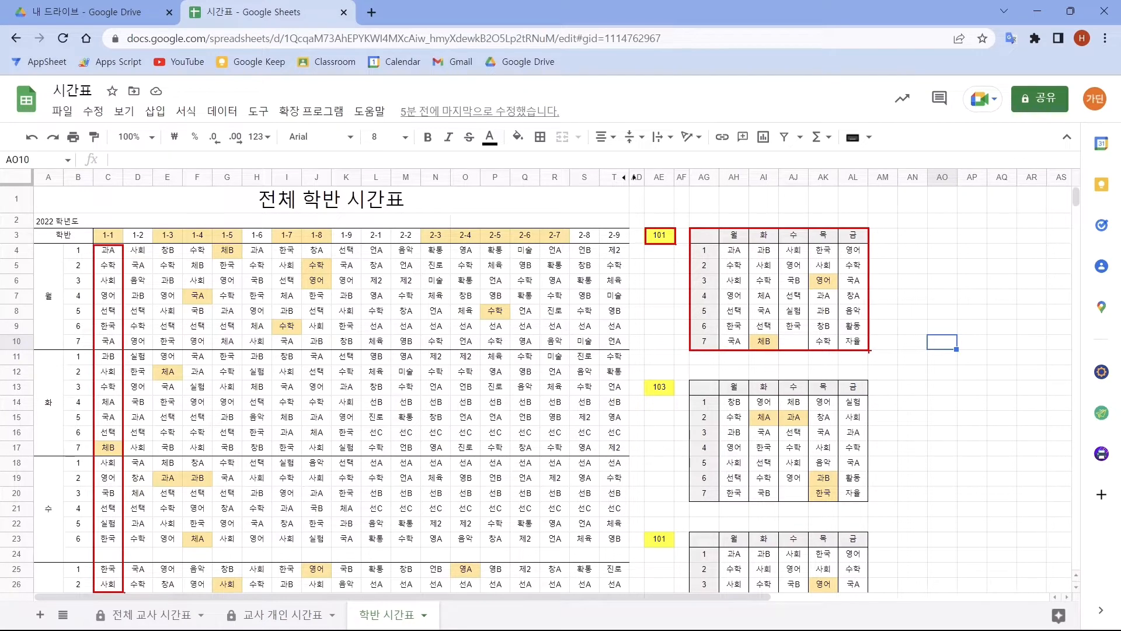
- Switch to the Excel workbook and examine the formulas in cells J2 and D2 that generate the two timetable grids
key("alt+Tab")
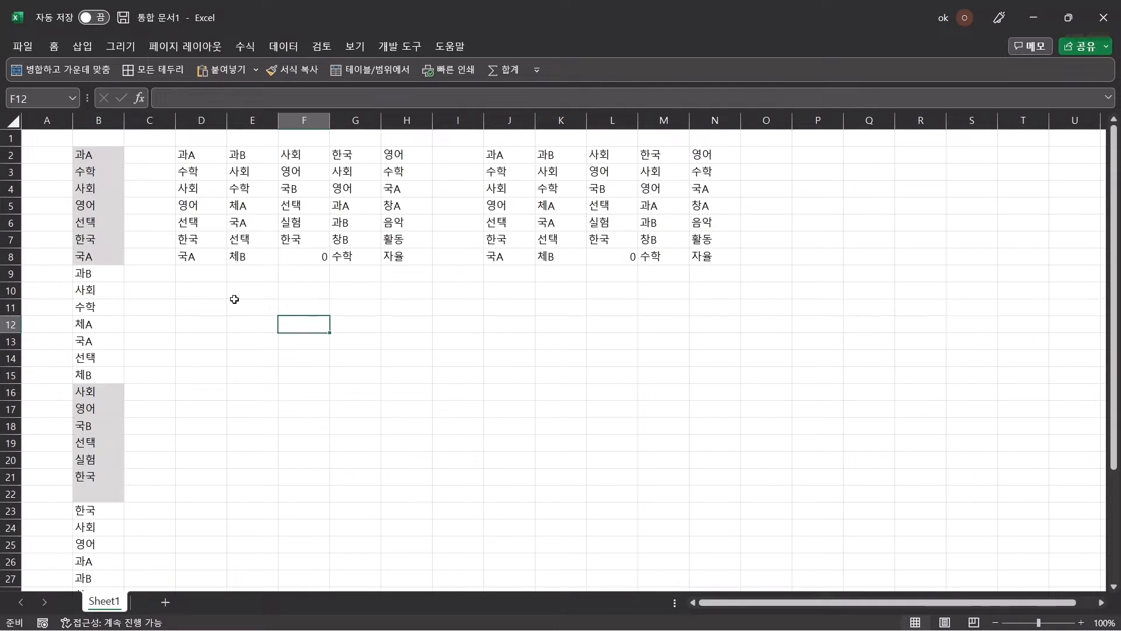
left_click(505, 157)
left_click(505, 157)
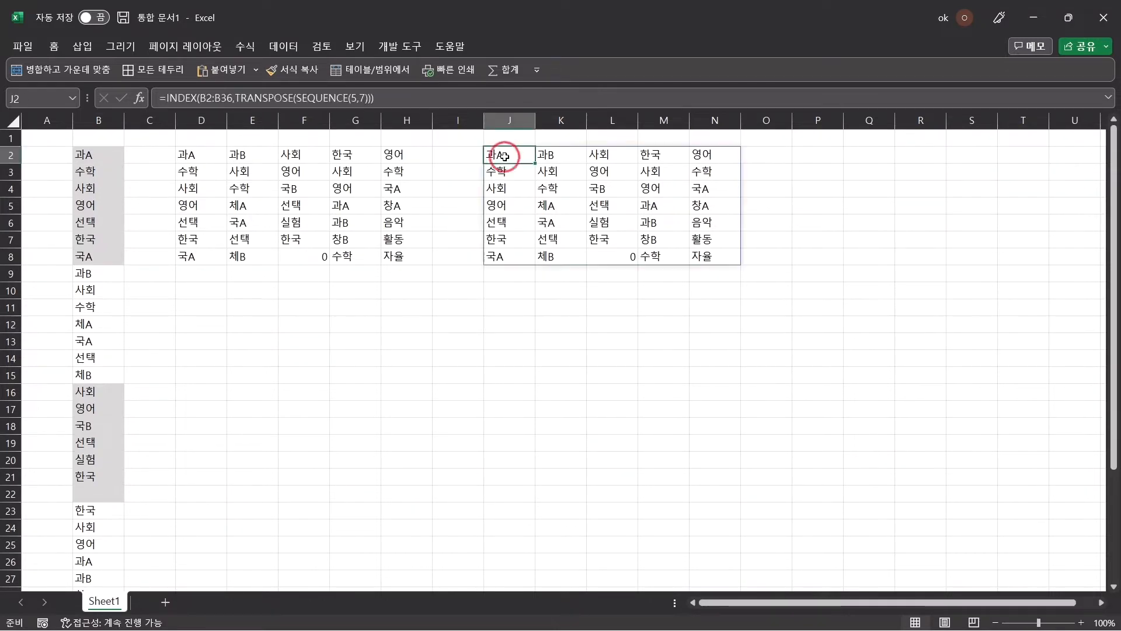
left_click(505, 156)
left_click(505, 156)
left_click(505, 156)
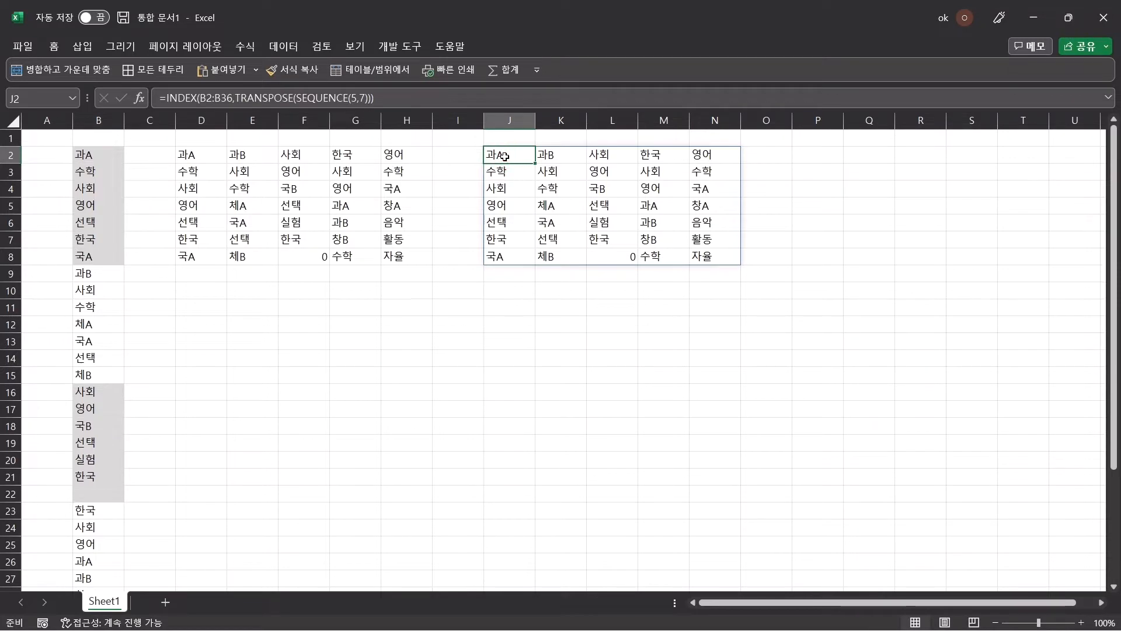
left_click(505, 156)
left_click(505, 156)
left_click(198, 158)
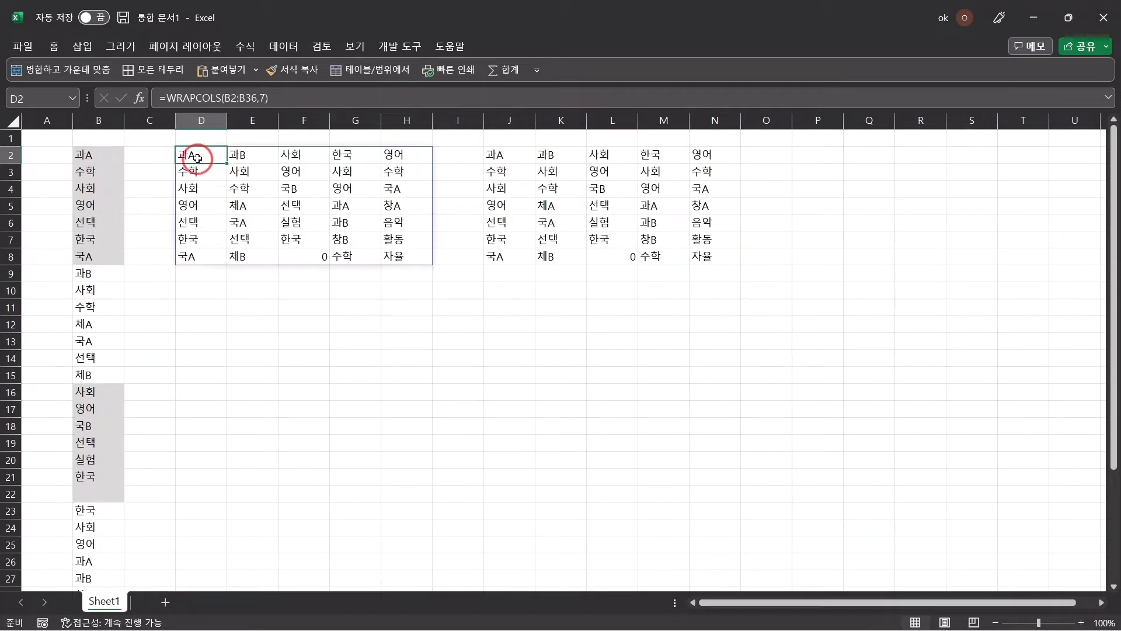
left_click(198, 158)
left_click(197, 158)
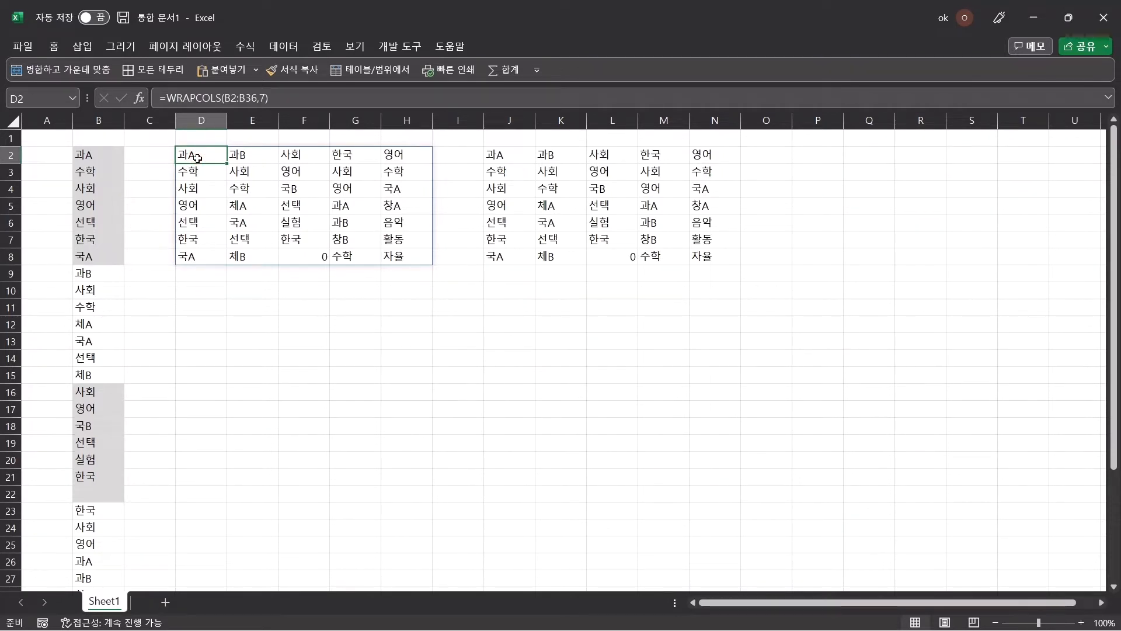
left_click(197, 157)
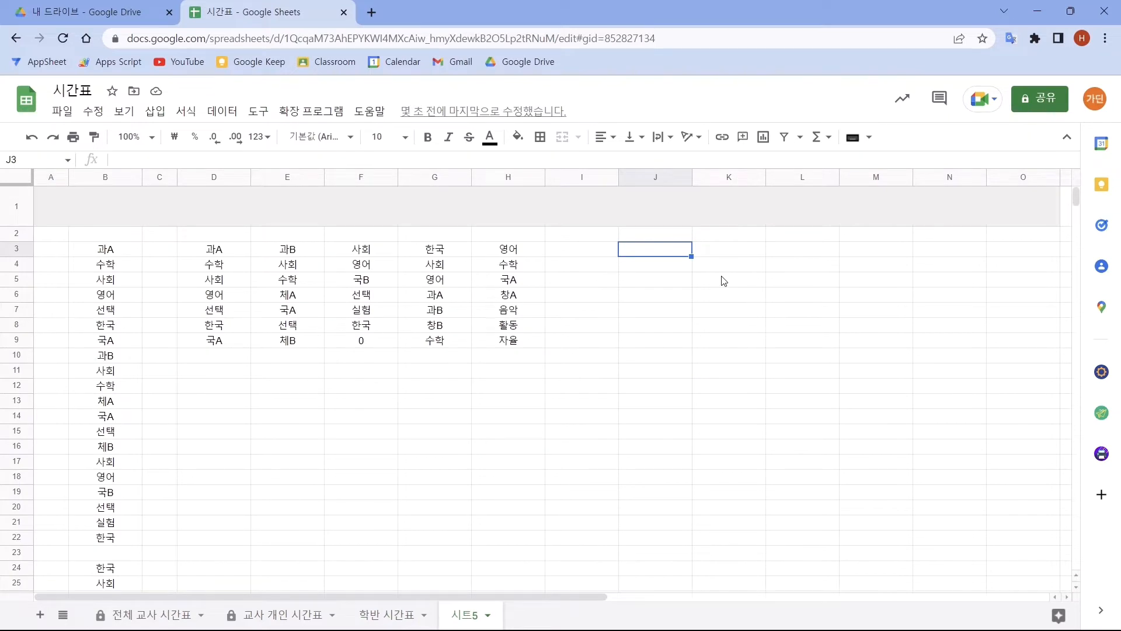
- Enter =INDEX(D3:H9,2,3) in cell J3 of the Google Sheets timetable sheet and reselect that cell
type("=INDEX(")
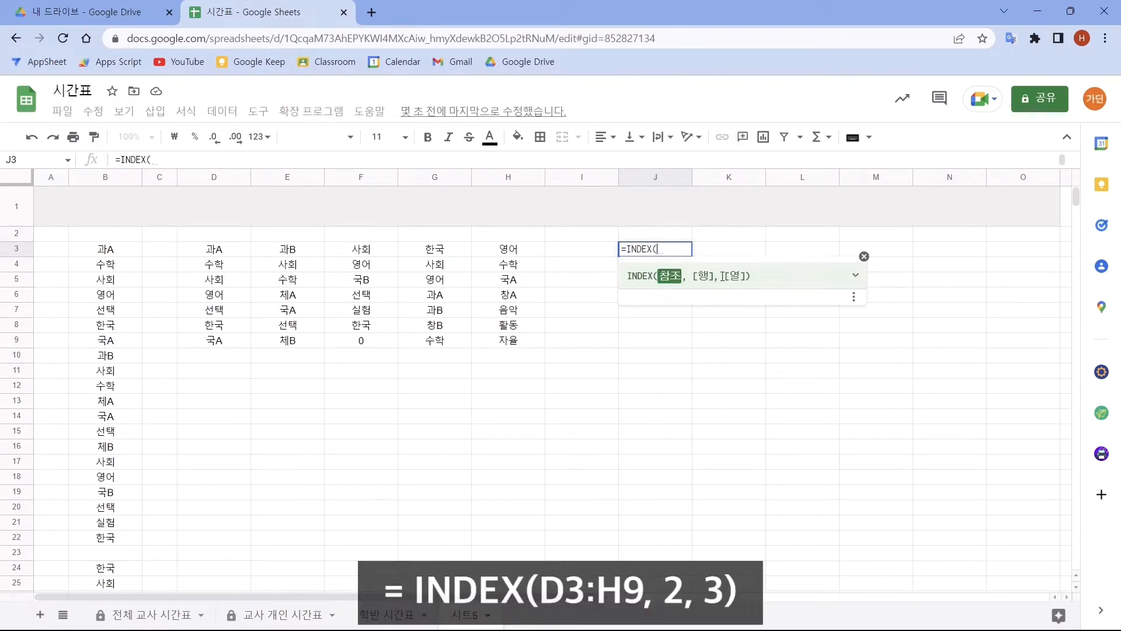
left_click_drag(223, 250, 511, 343)
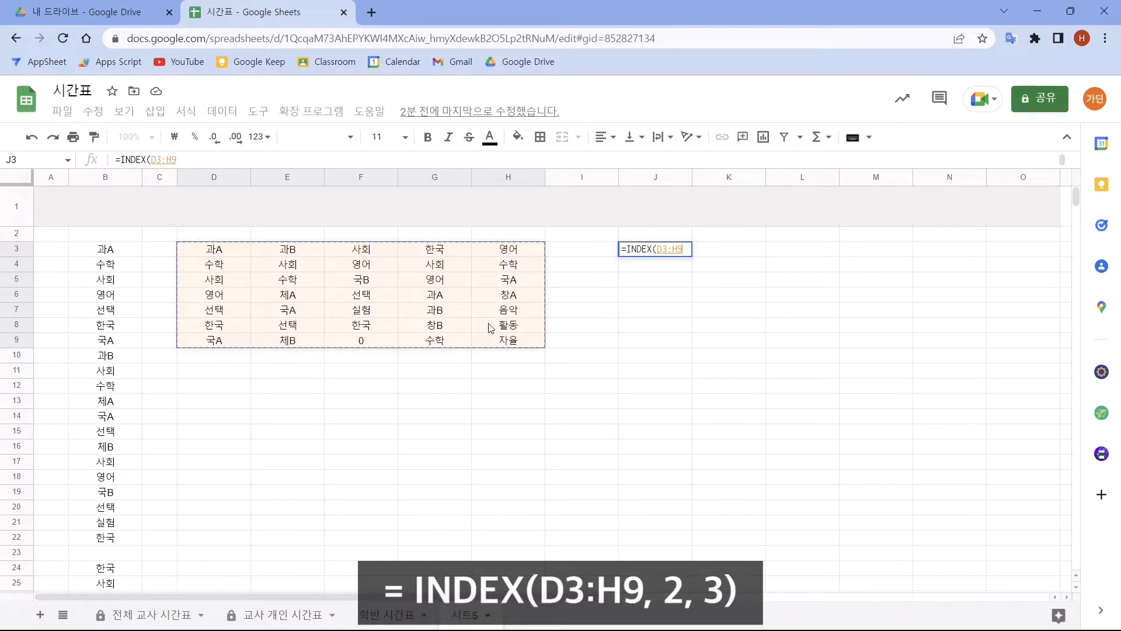
type(",2,3")
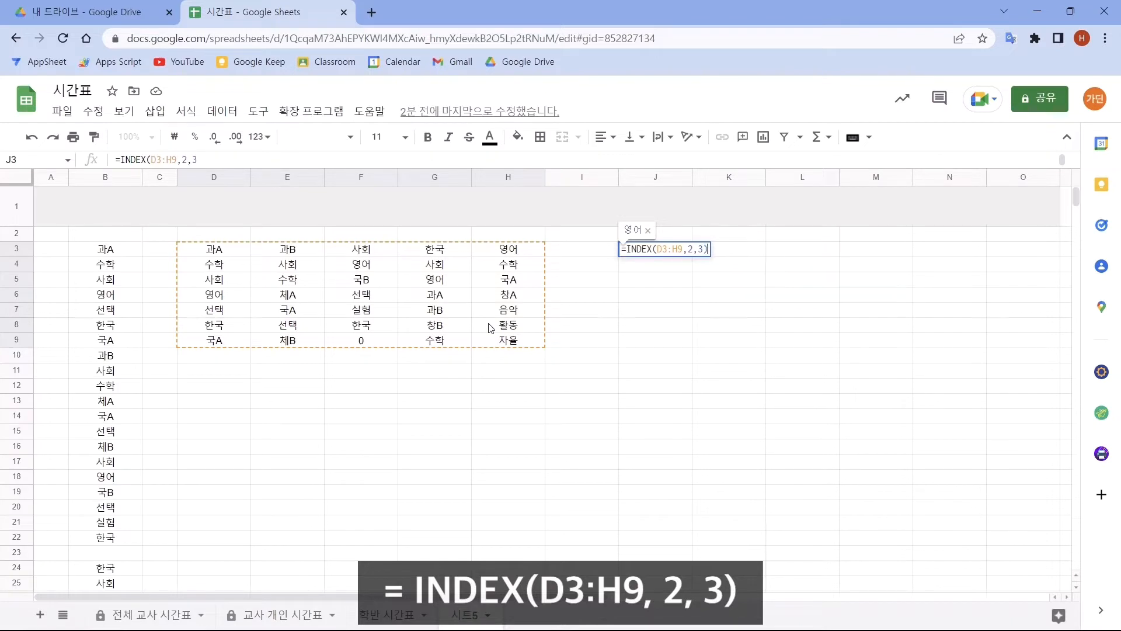
type(")")
key("Return")
left_click(658, 255)
left_click(656, 250)
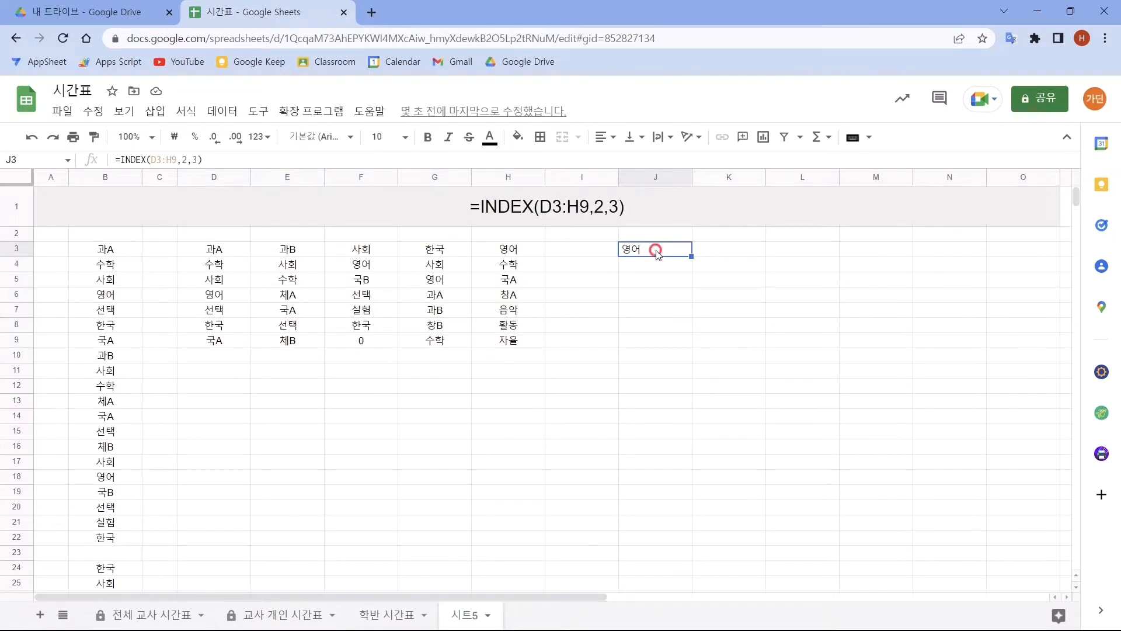
left_click(656, 251)
- Select the range D3:H9 and examine where its second row and third column intersect
left_click_drag(213, 249, 514, 341)
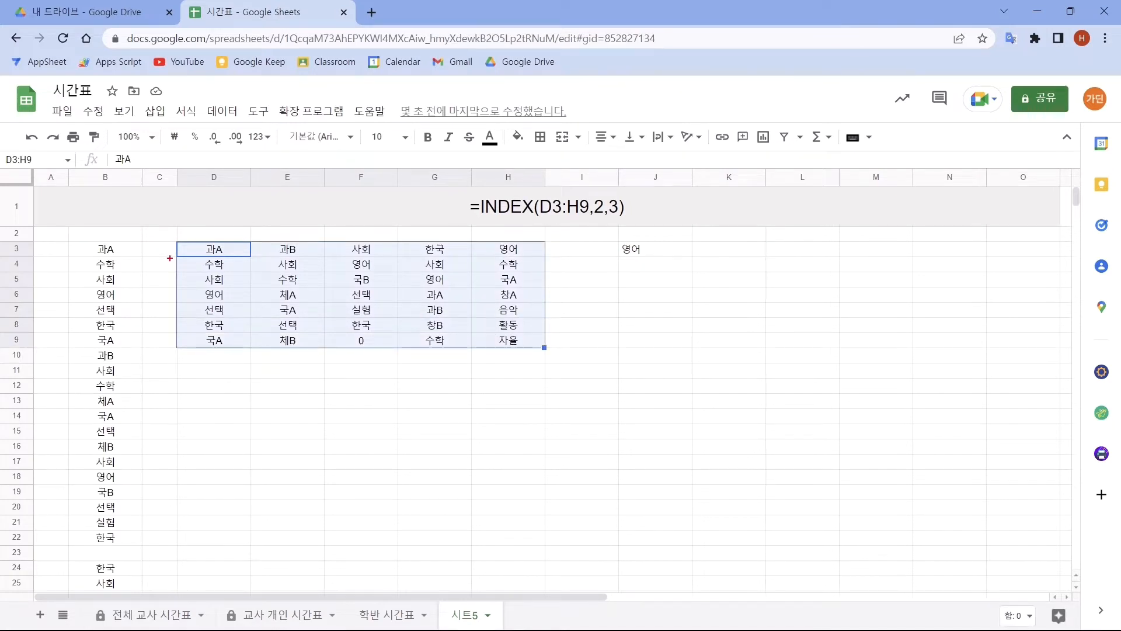
left_click_drag(175, 257, 544, 272)
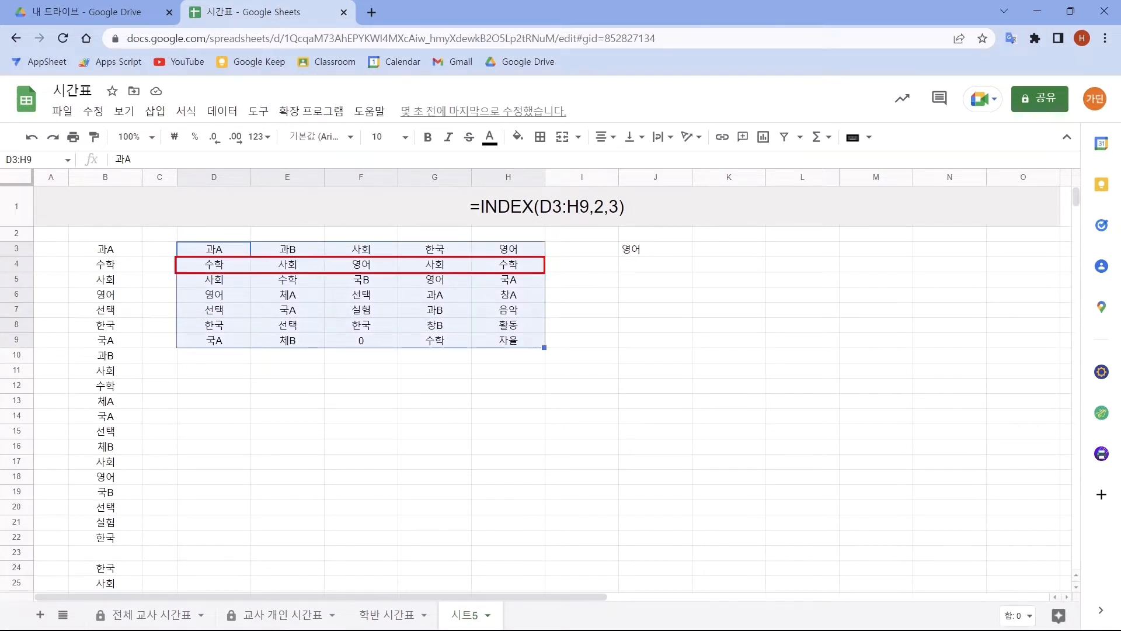
left_click_drag(325, 239, 397, 349)
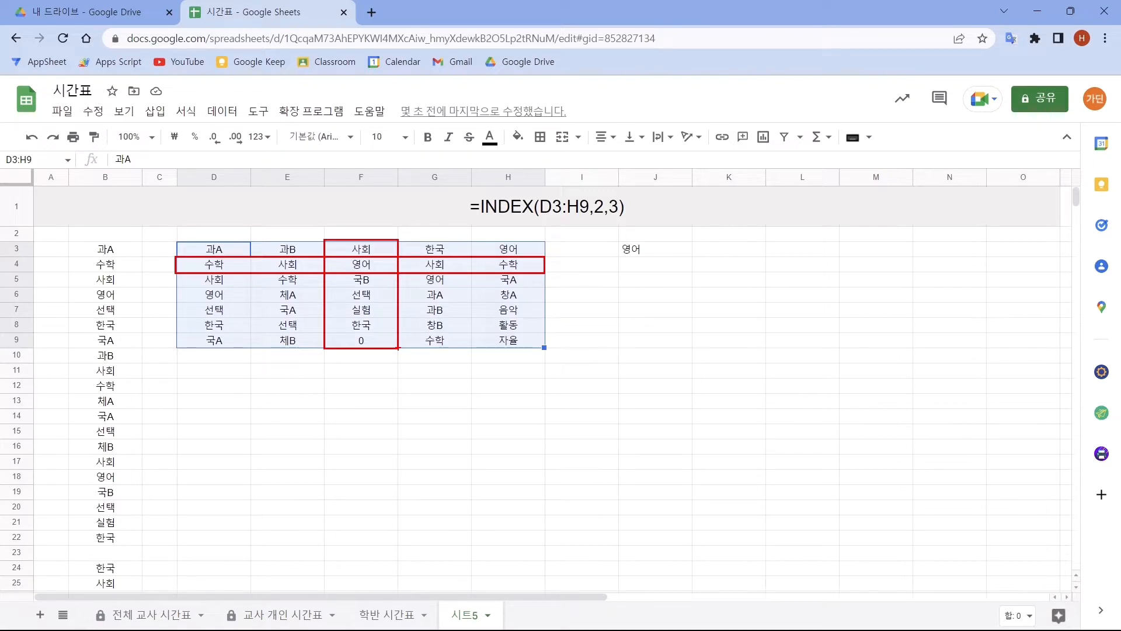
left_click_drag(325, 257, 398, 273)
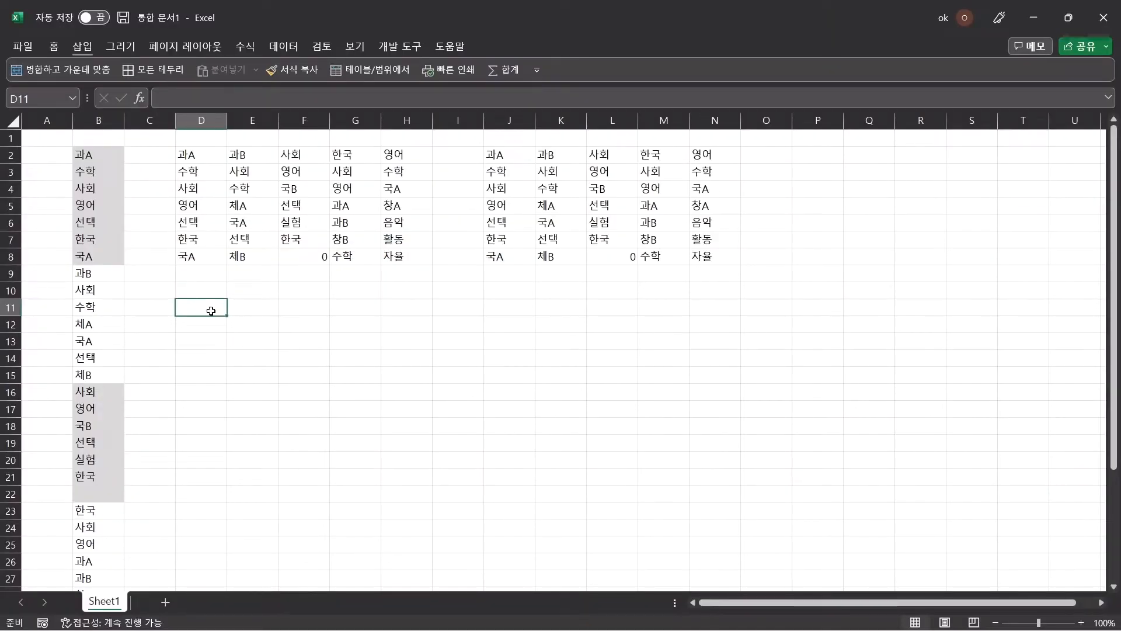
- In the Excel sheet, enter =INDEX(B2:B36,1) in cell D11 to return the first item of the subject list
type("=inde")
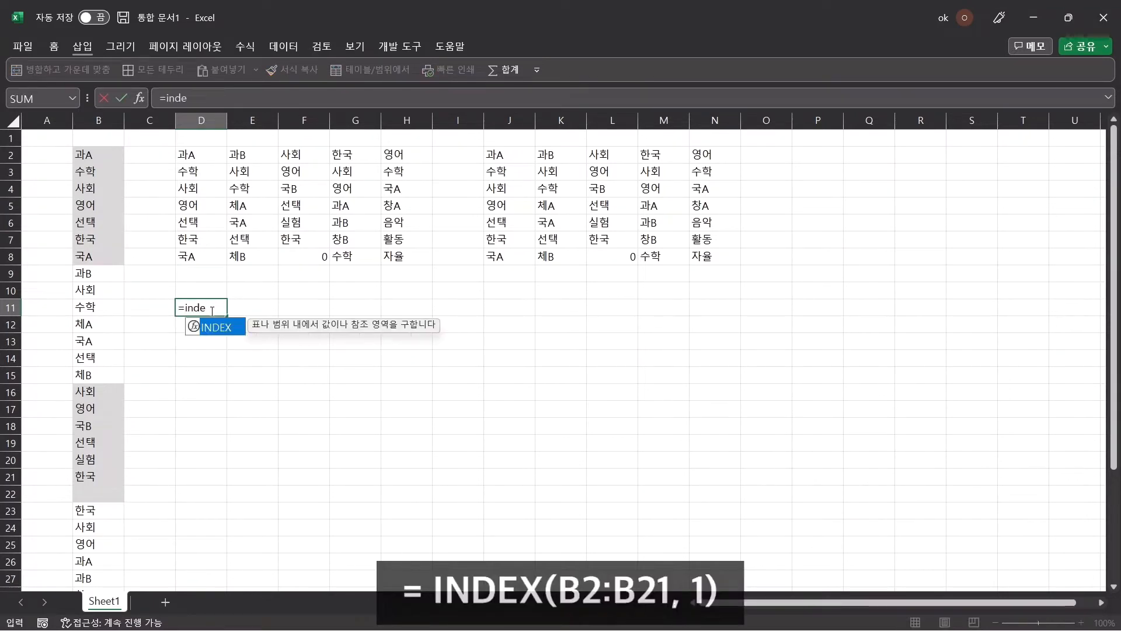
key("Tab")
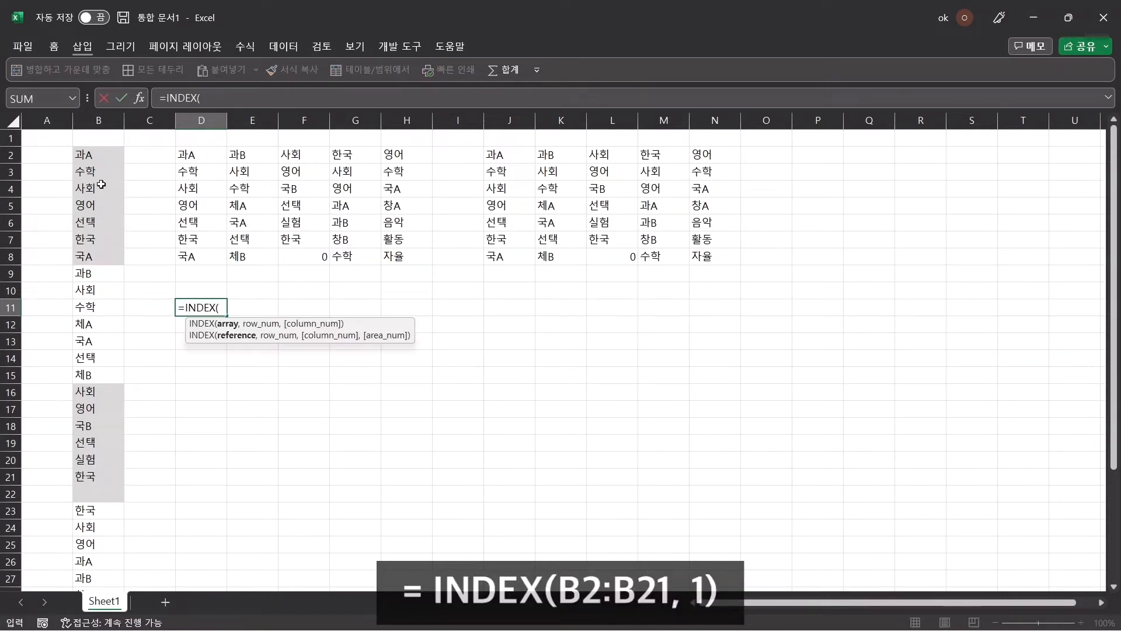
left_click(108, 159)
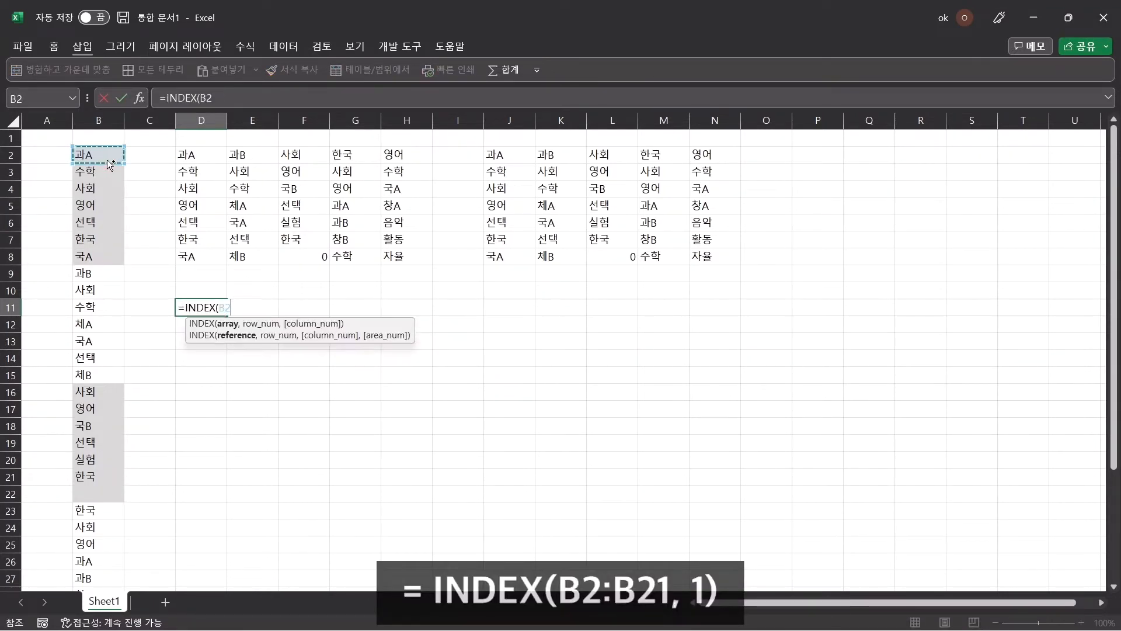
key("ctrl+shift+Down")
key("ctrl+shift+Down")
key("ctrl+shift+Down")
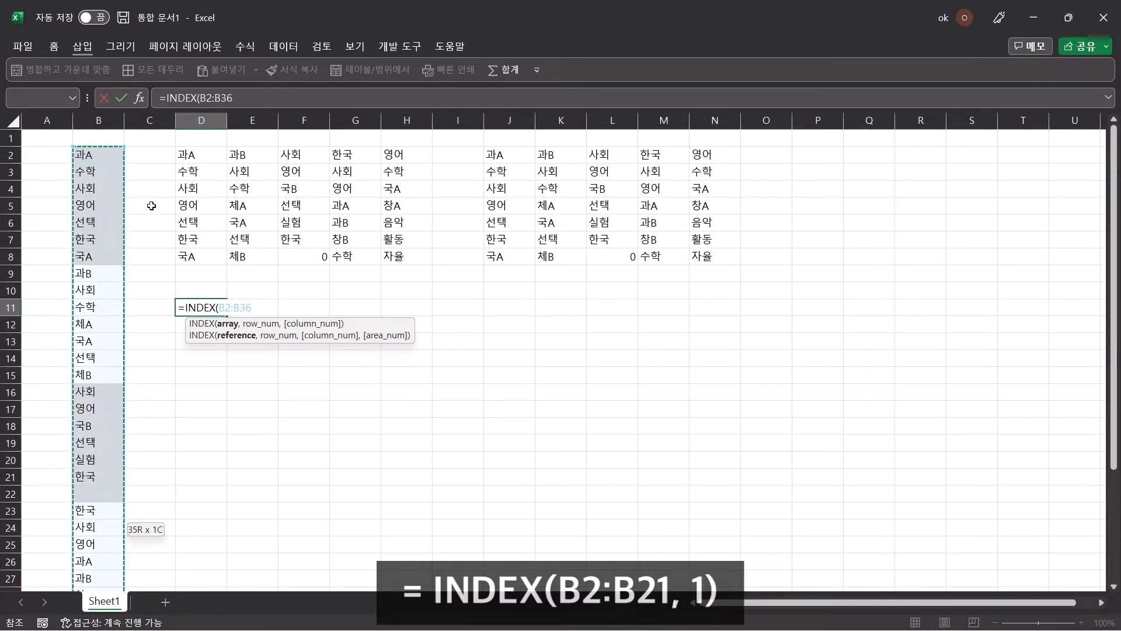
type(",")
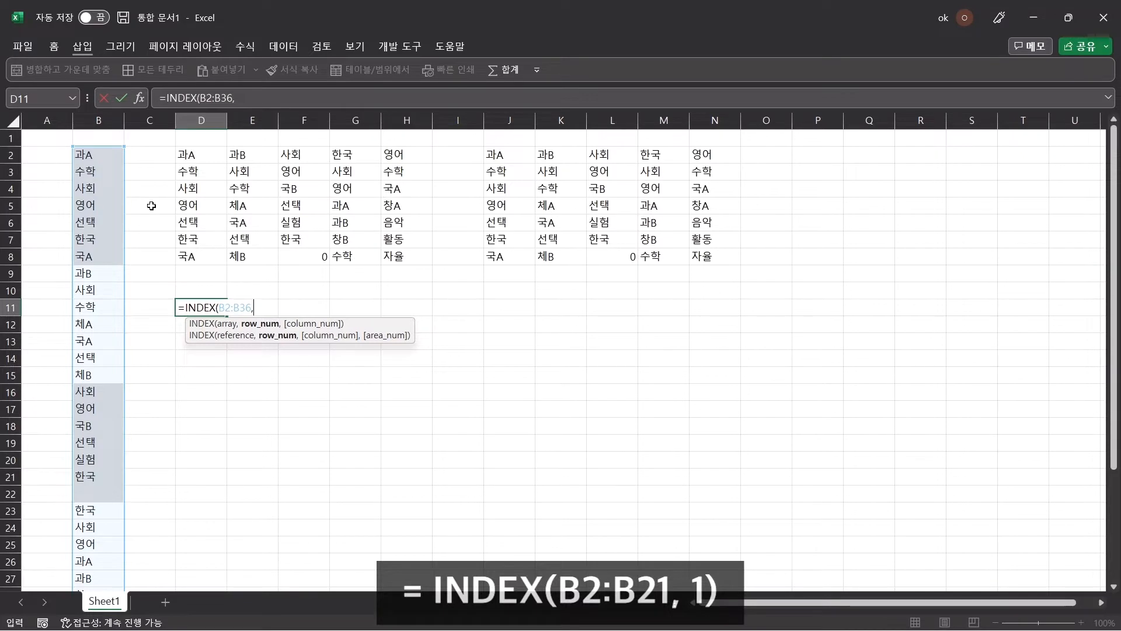
type("1)")
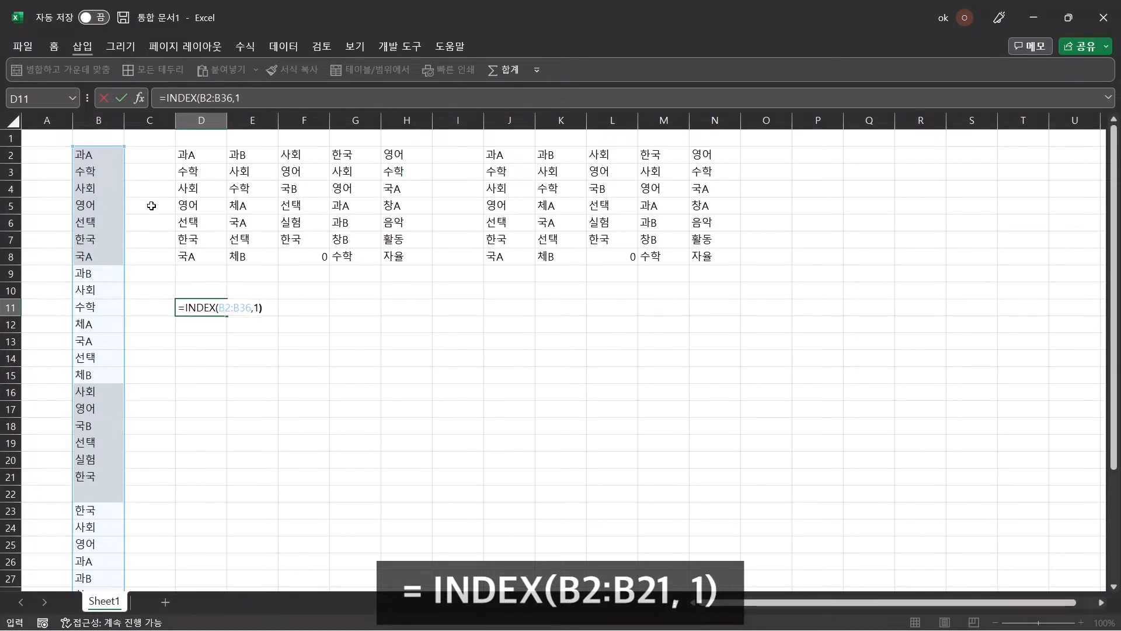
key("Return")
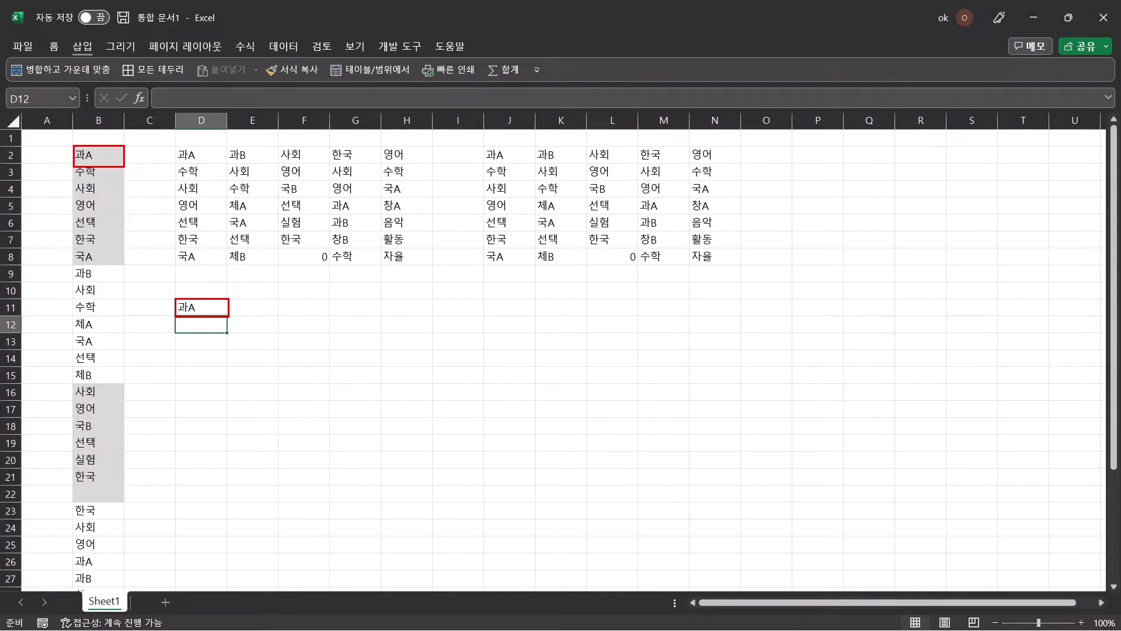
- Enter =INDEX(B2:B36,2) in cell E11 to return the second item of the subject list
left_click(261, 311)
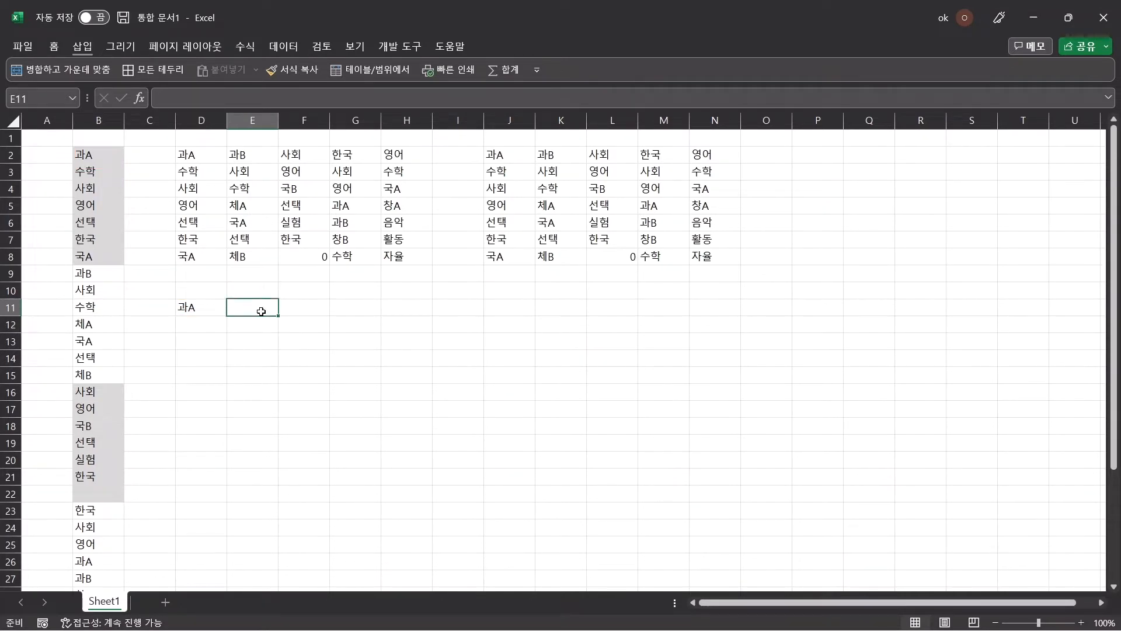
type("=ind")
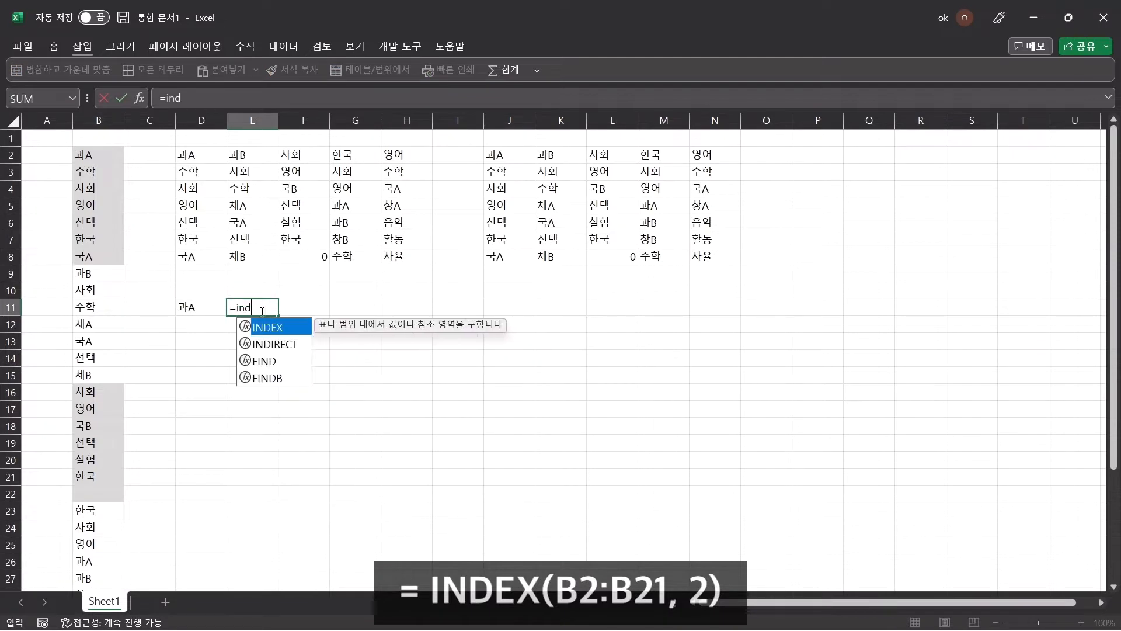
key("Tab")
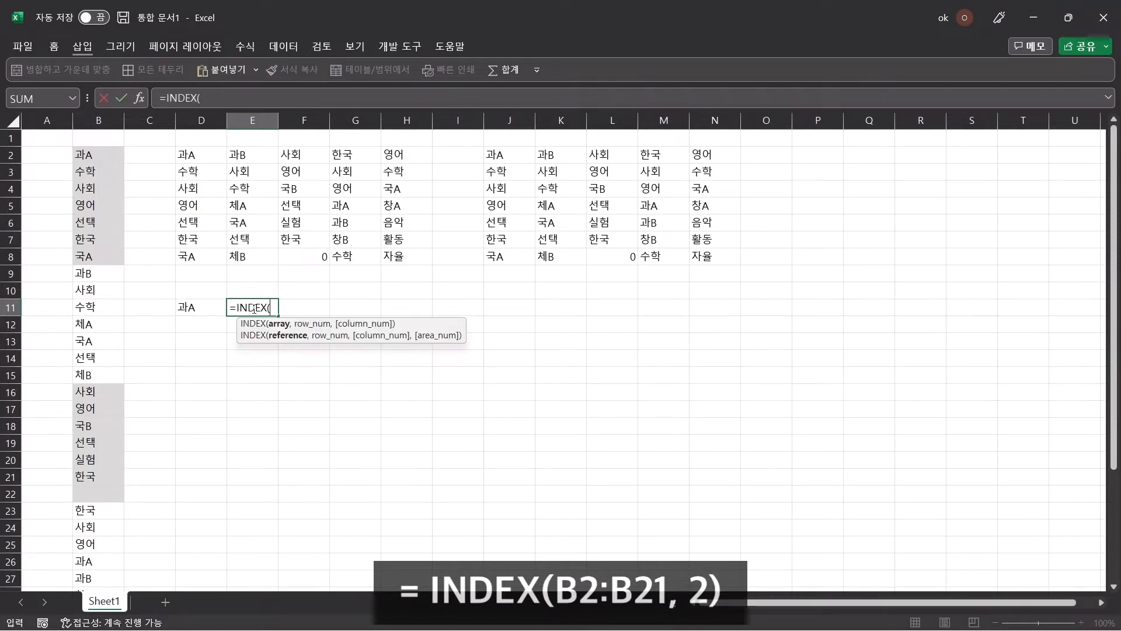
type("B2:B36")
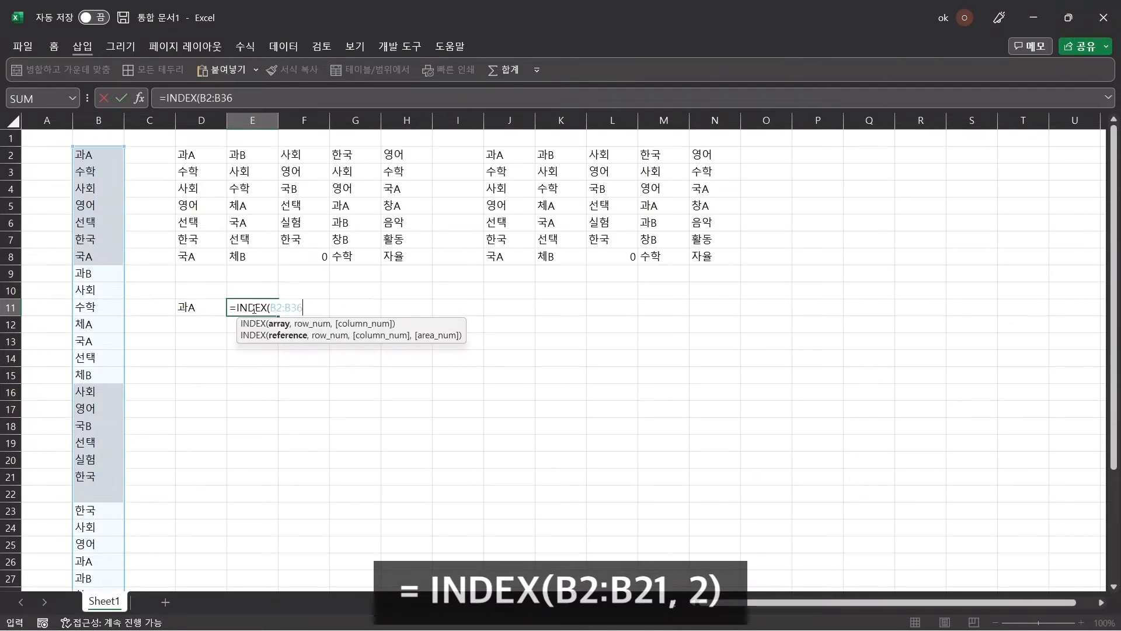
type(",2")
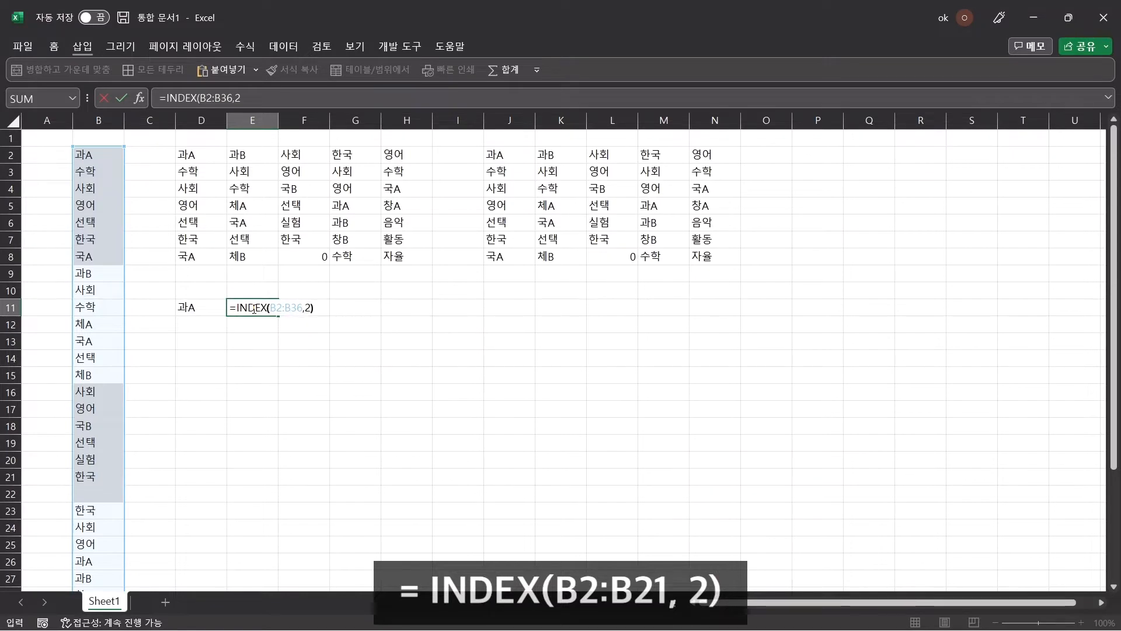
key("Return")
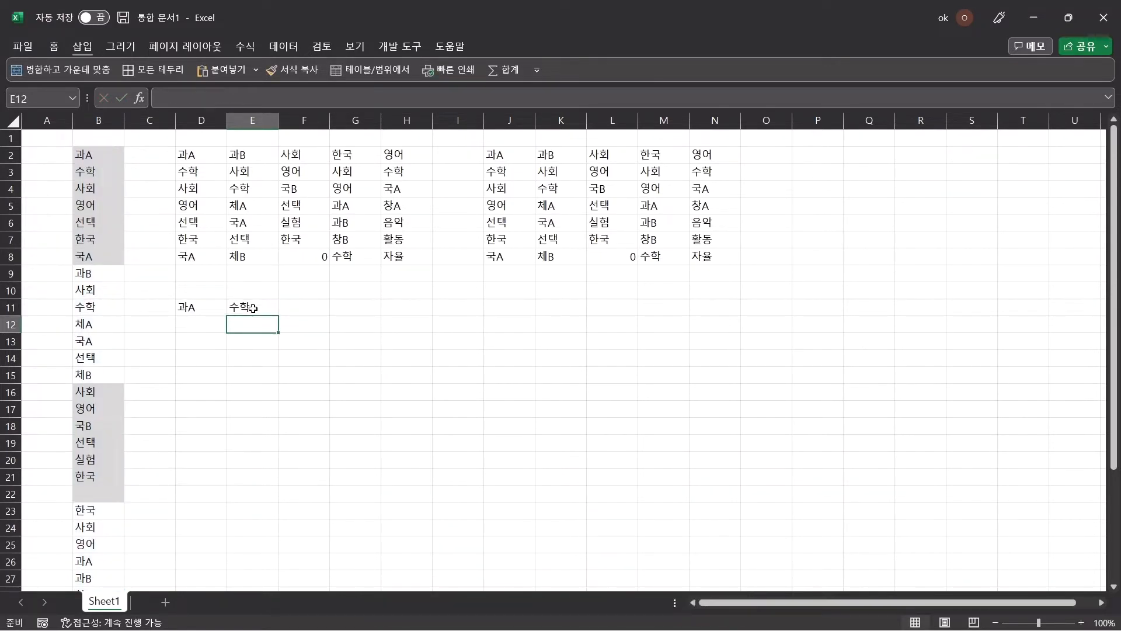
left_click(253, 307)
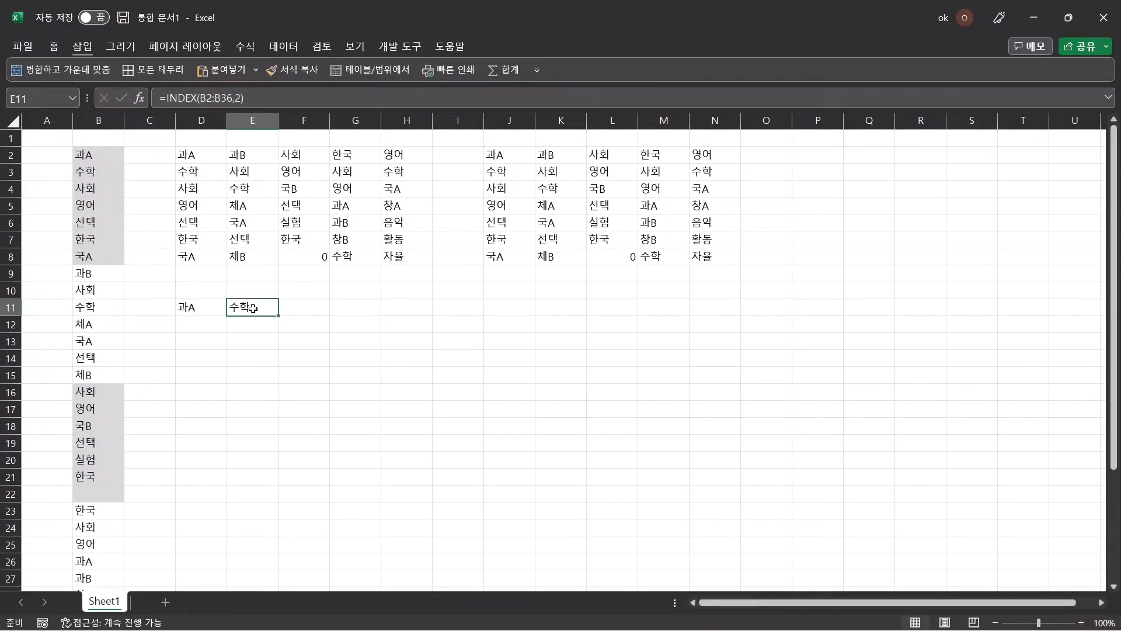
- Enter =INDEX(B2:B36,3) in cell F11 to return the third item of the subject list
key("Right")
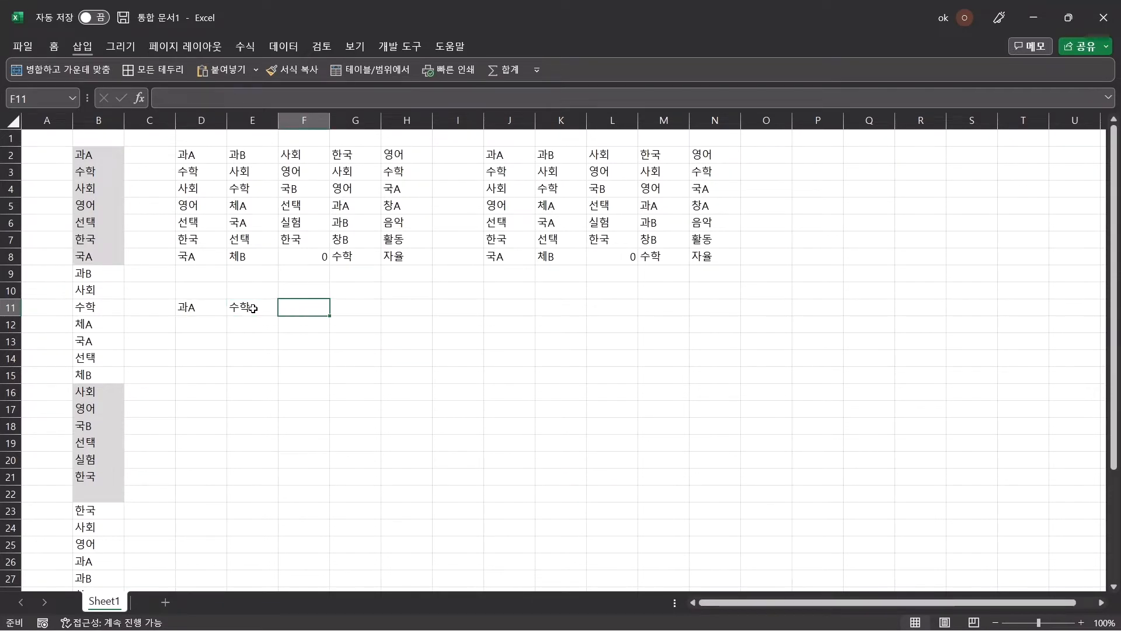
type("=INDEX(")
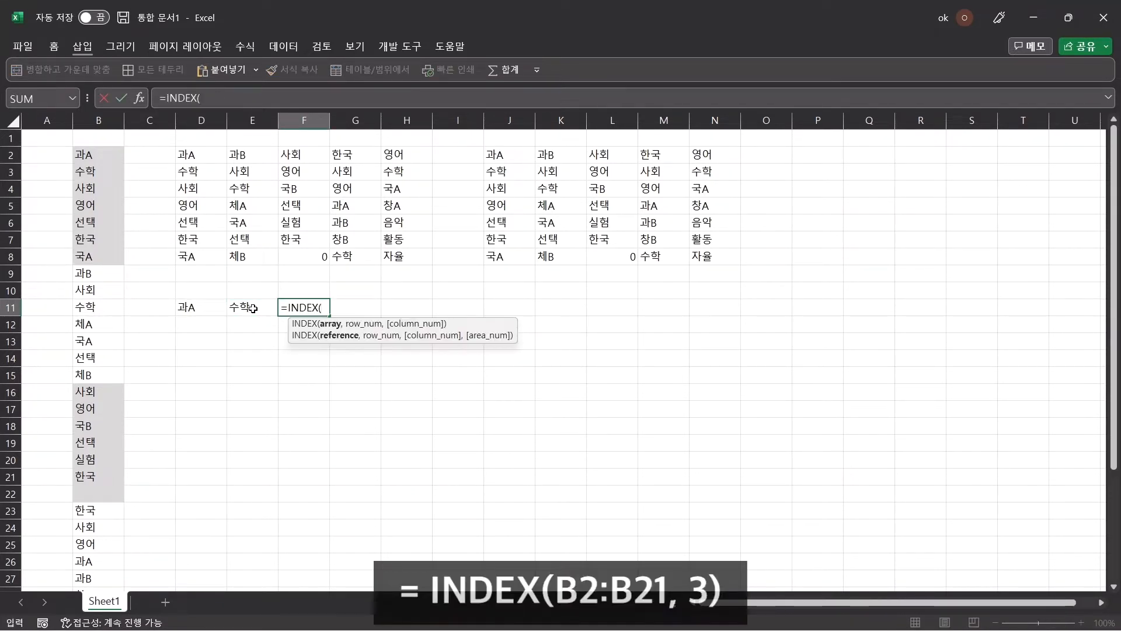
type("B2:B36")
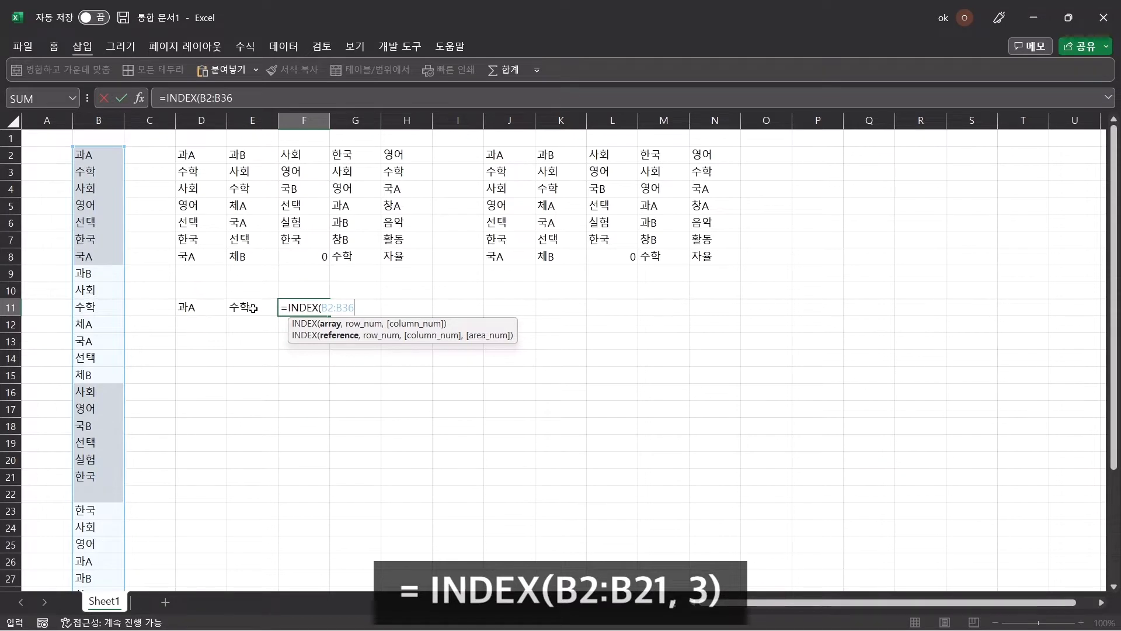
type(",3")
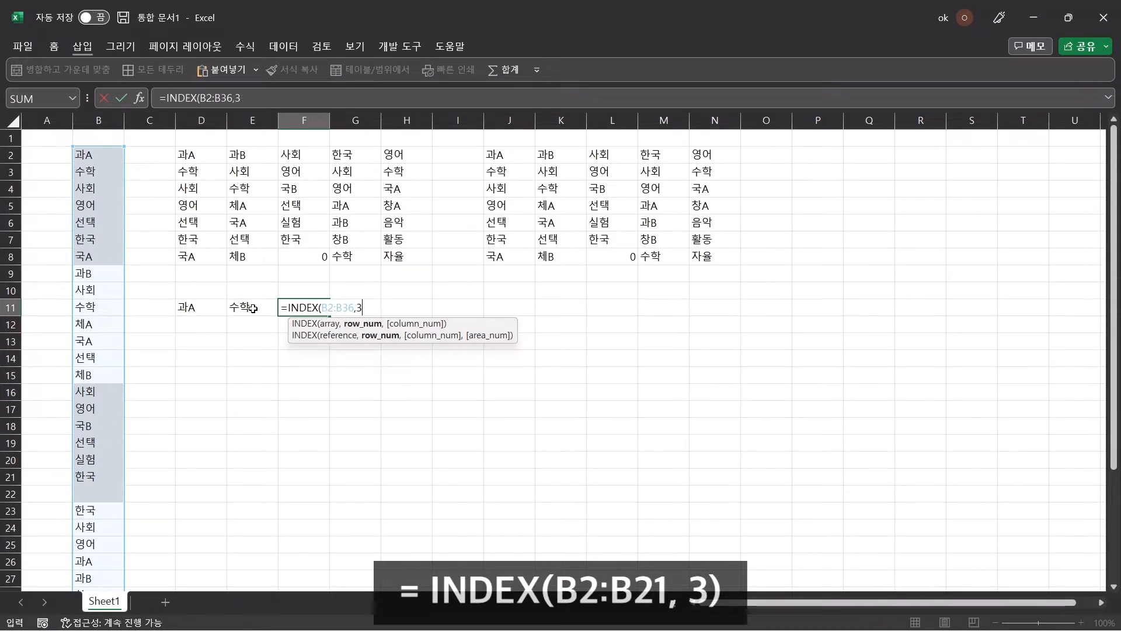
type(")")
key("Return")
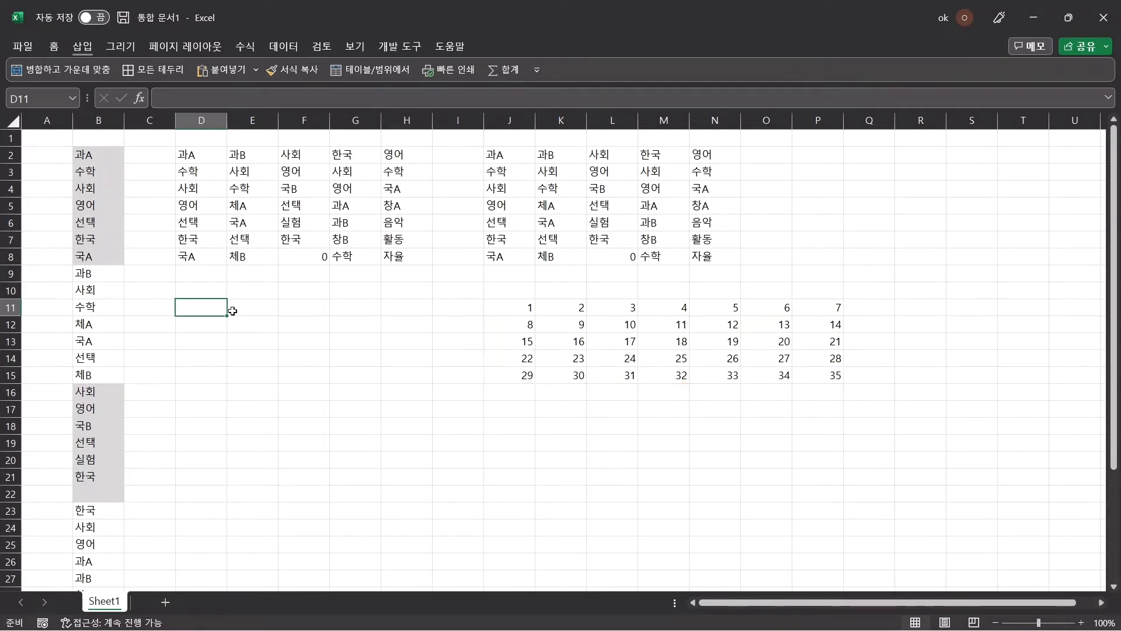
- Enter =INDEX(B2:B36,J11:P15) in cell D11, using the 5-by-7 number block as the row positions
type("=")
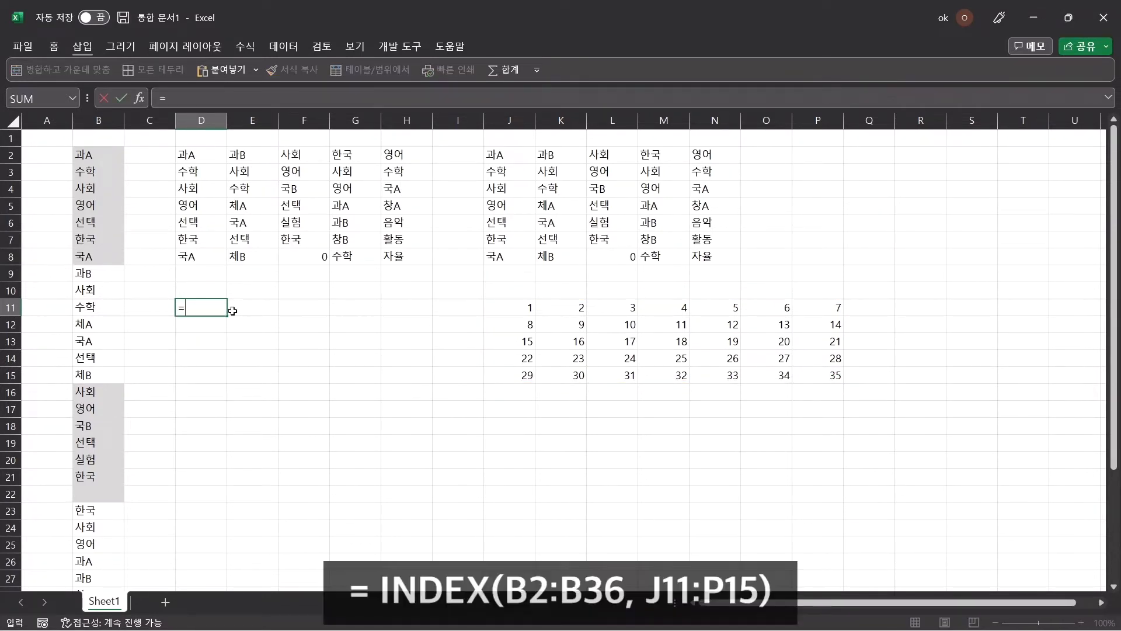
type("INDEX(B2:B36,")
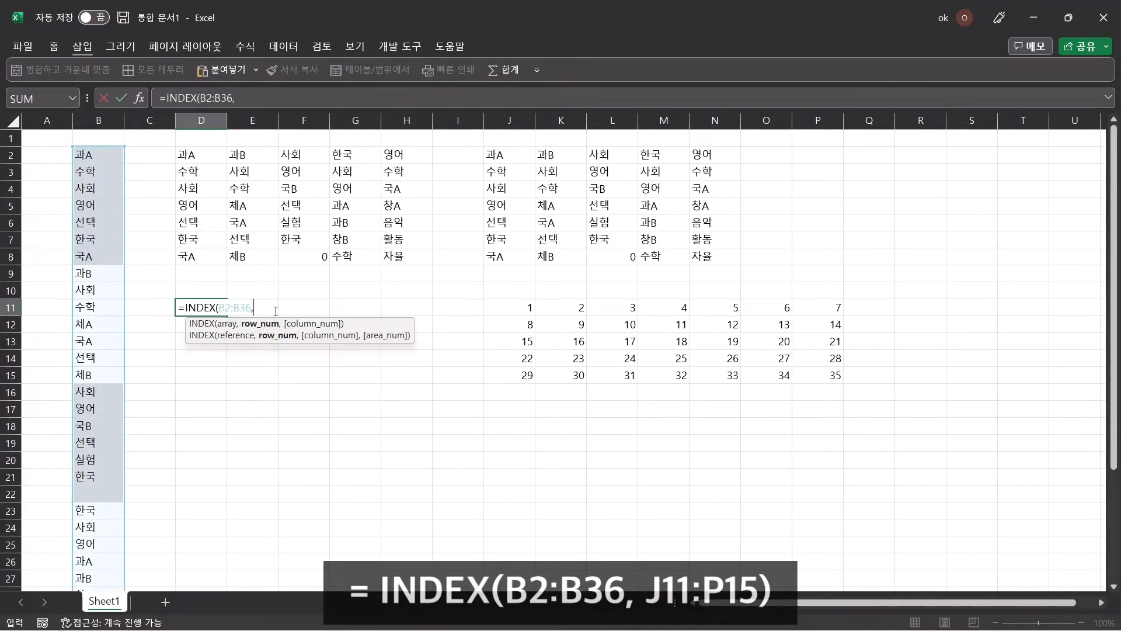
left_click_drag(508, 308, 818, 378)
type(")")
key("Return")
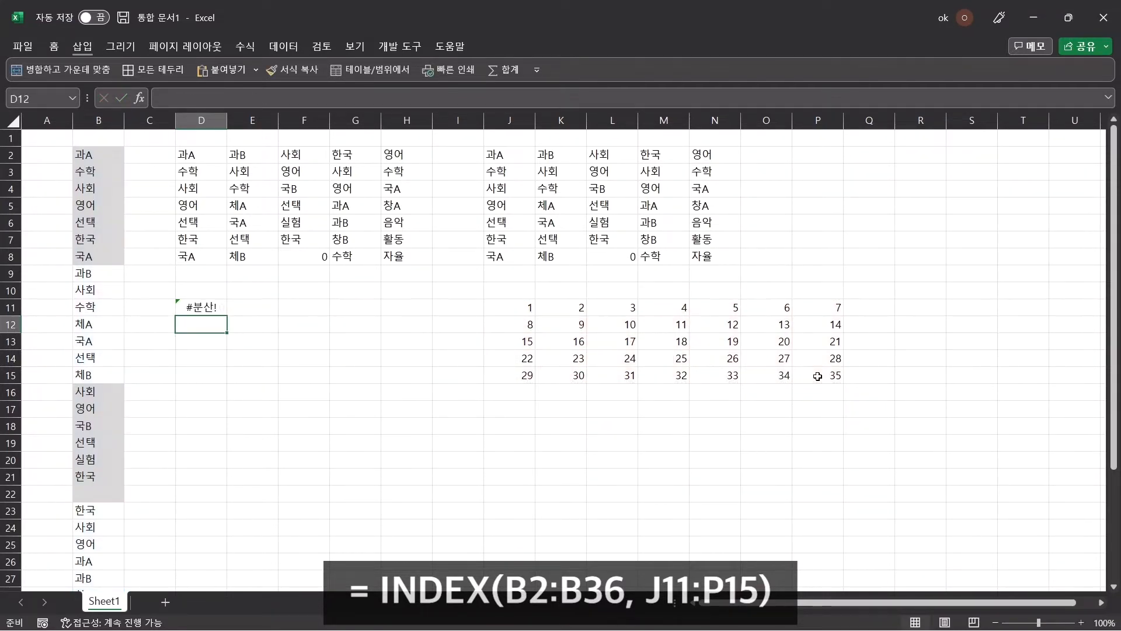
left_click(216, 310)
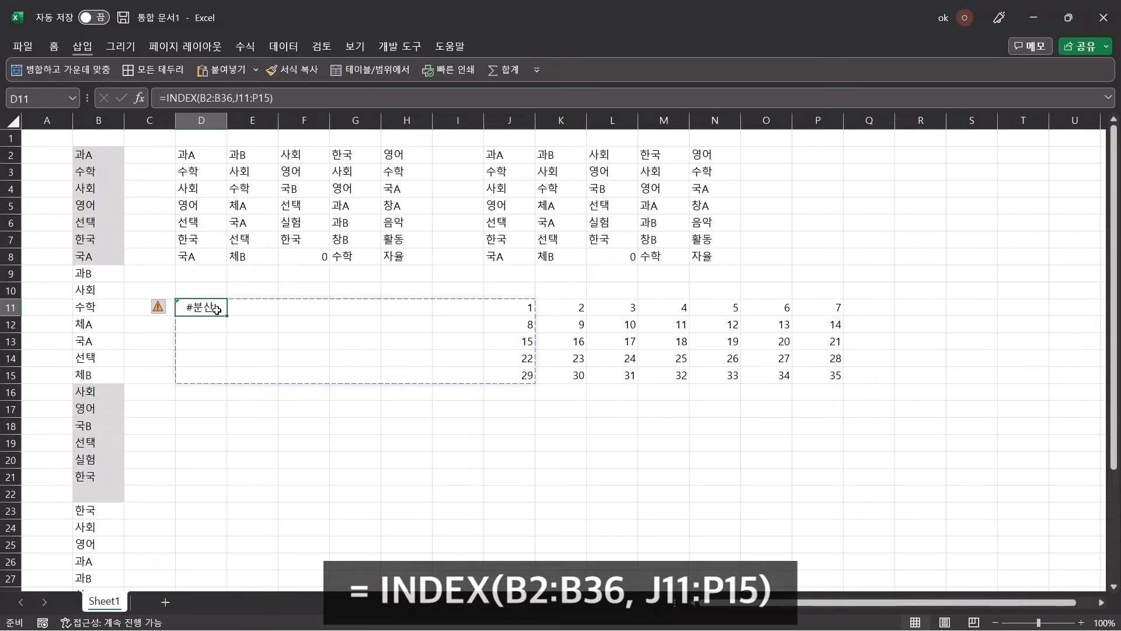
- Move the number block J11:P15 to L11:R15 to make room for the INDEX results, and select the result grid D11:J15
left_click_drag(517, 307, 820, 377)
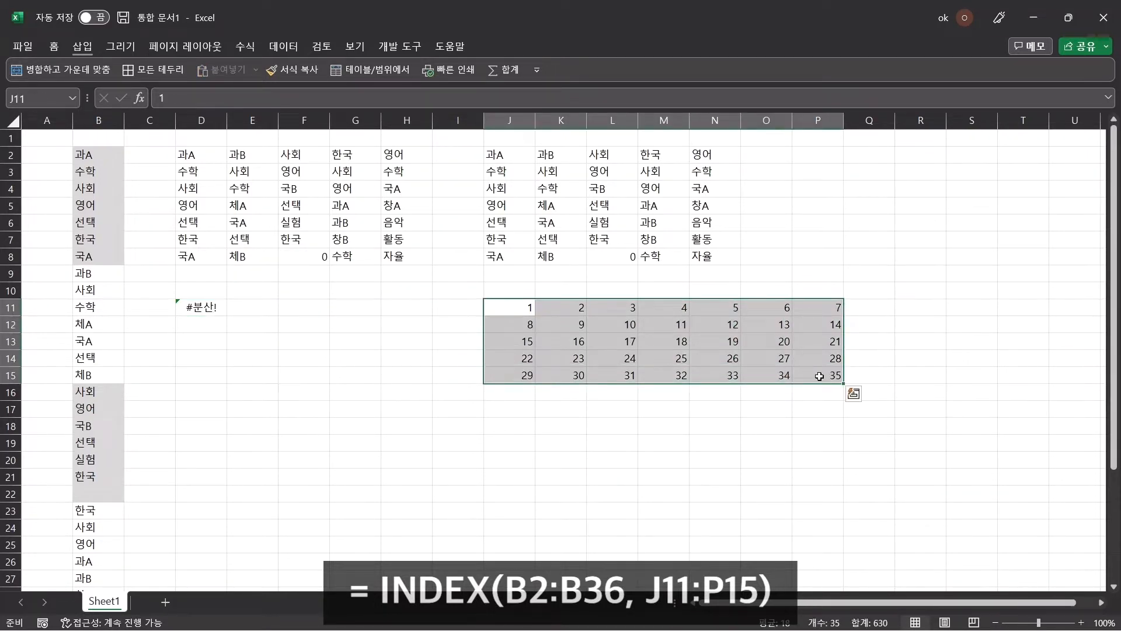
left_click_drag(484, 303, 588, 308)
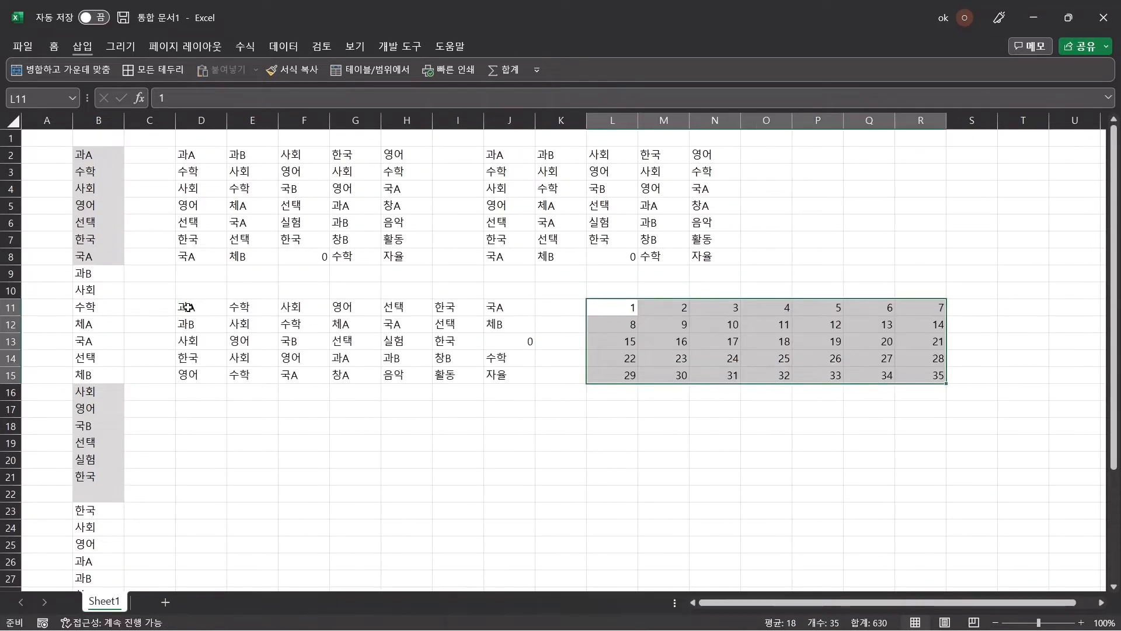
left_click_drag(187, 307, 502, 375)
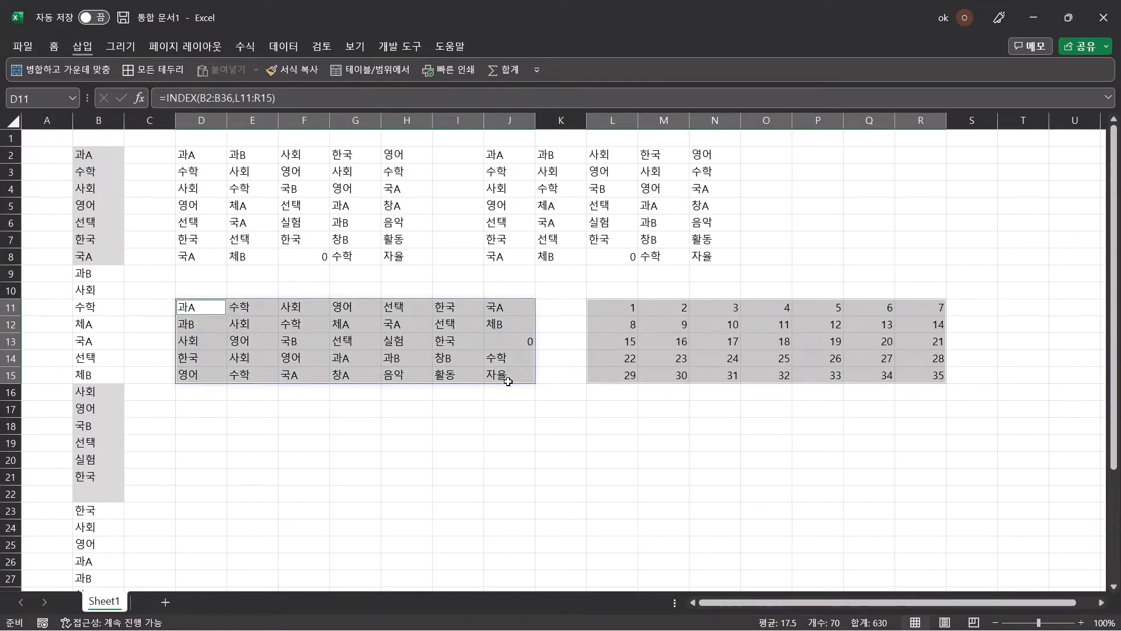
- Replace the numbers in L11:R15 with the formula =SEQUENCE(5,7) in cell L11, and check the formulas in D11 and L11
left_click_drag(613, 307, 929, 374)
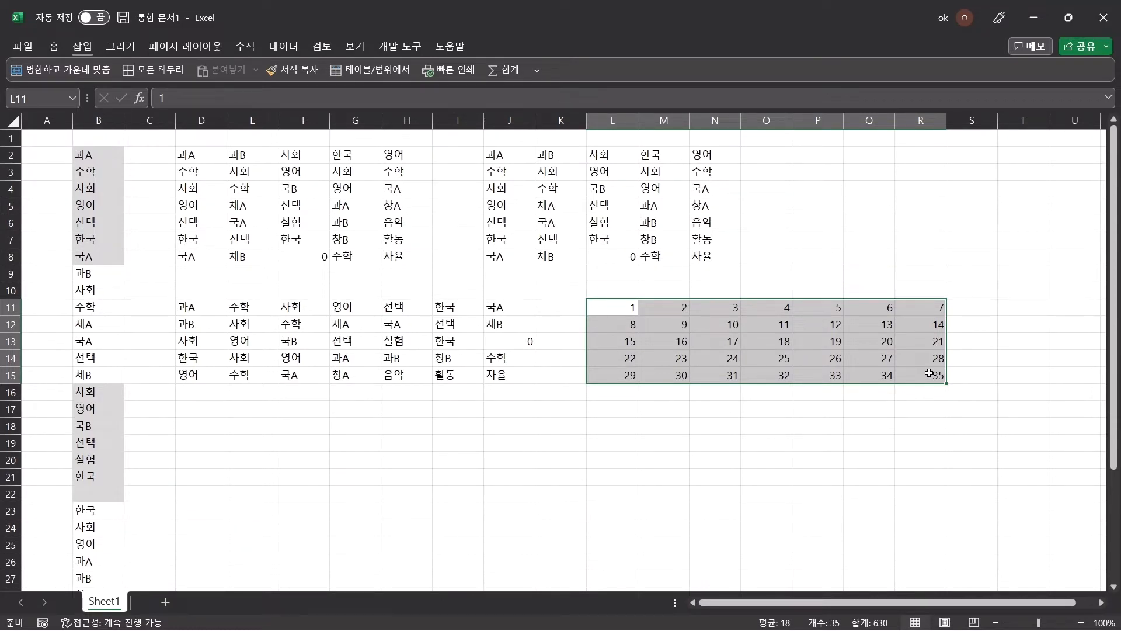
key("Delete")
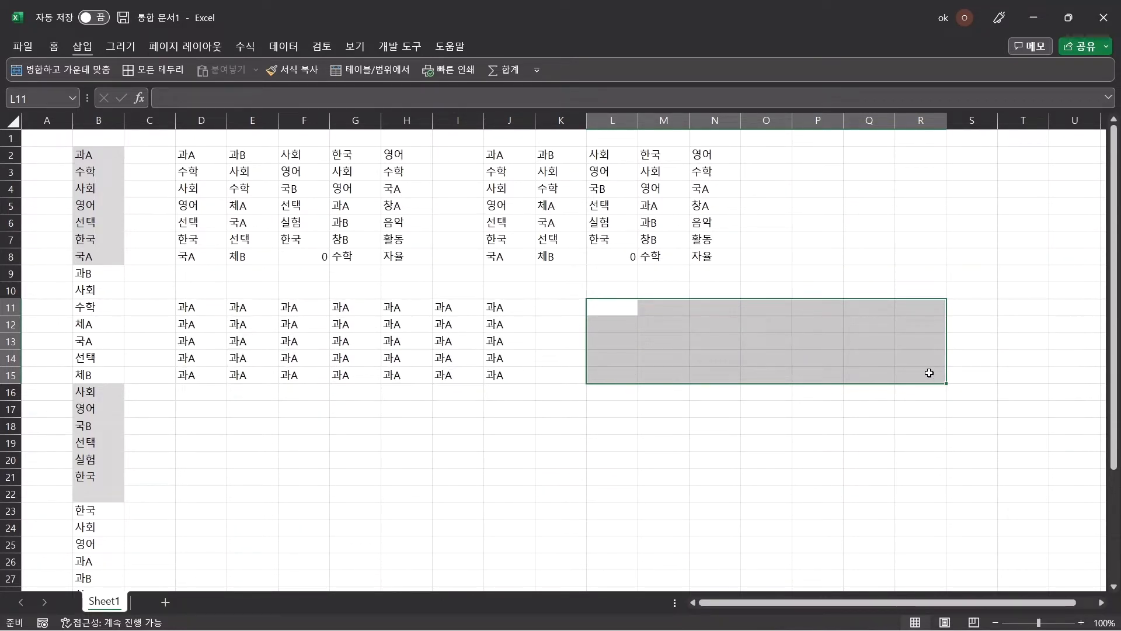
type("=seq")
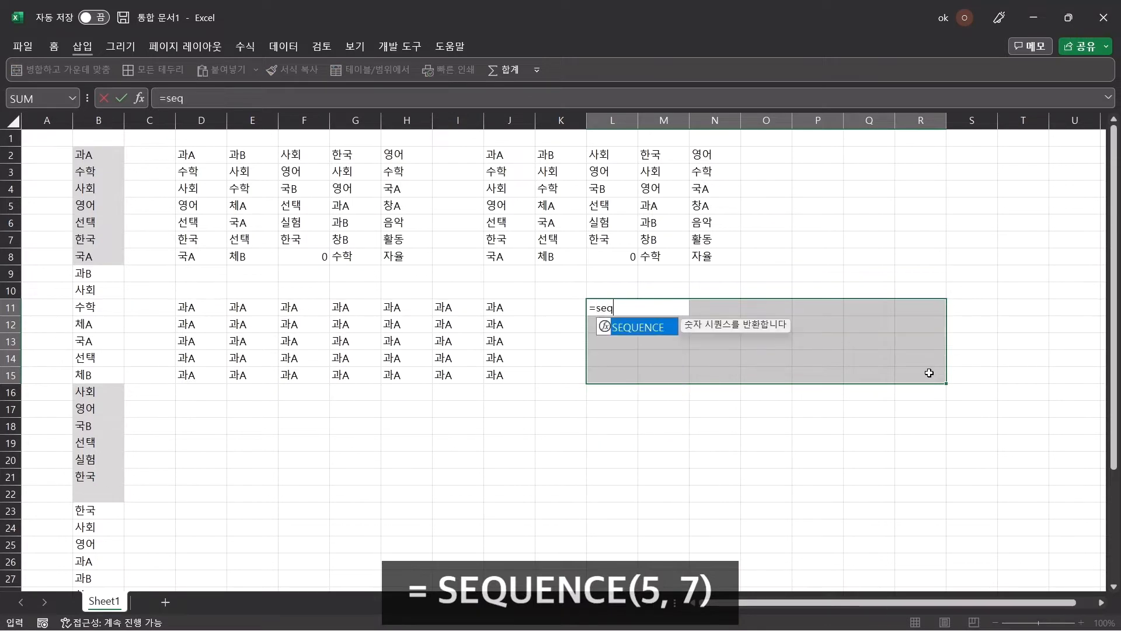
key("Tab")
type("5,")
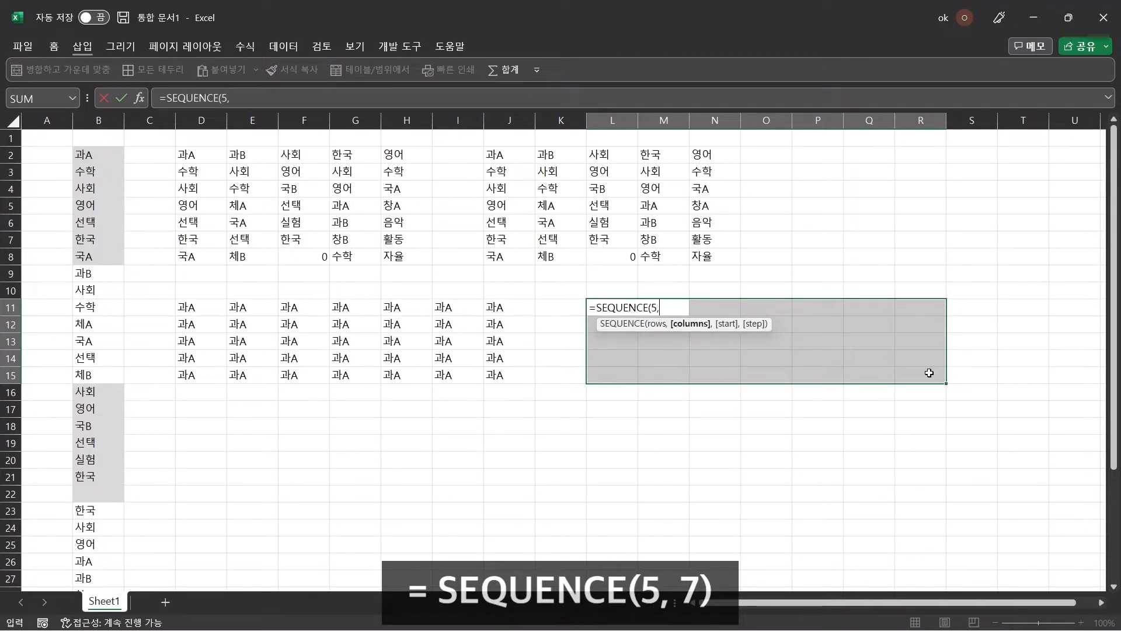
type("7)")
key("Return")
left_click(203, 308)
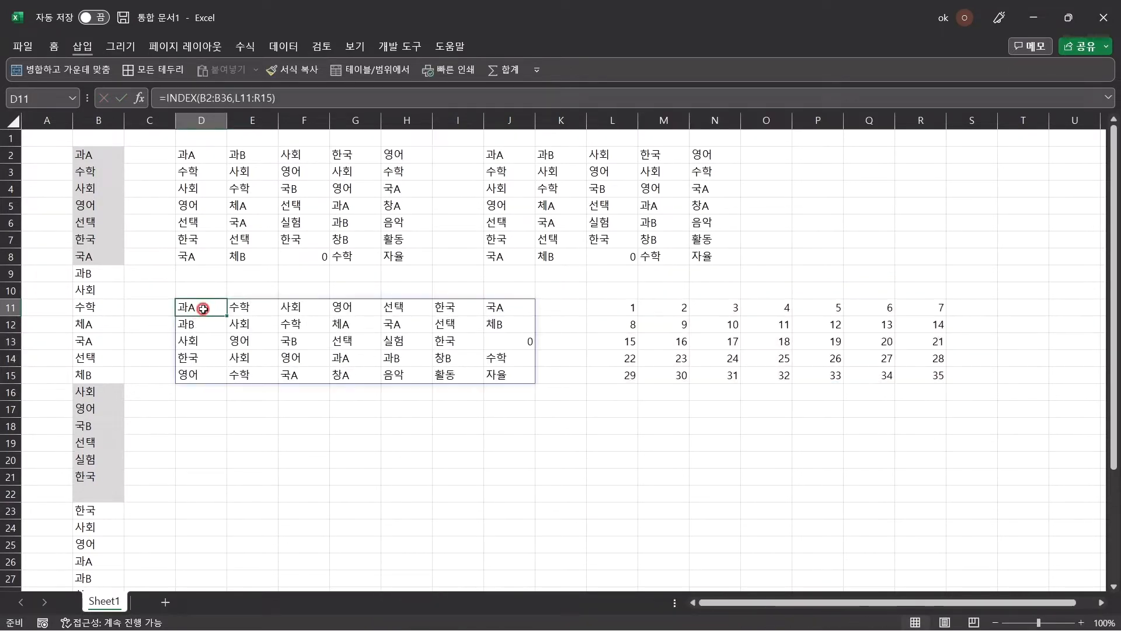
left_click(621, 309)
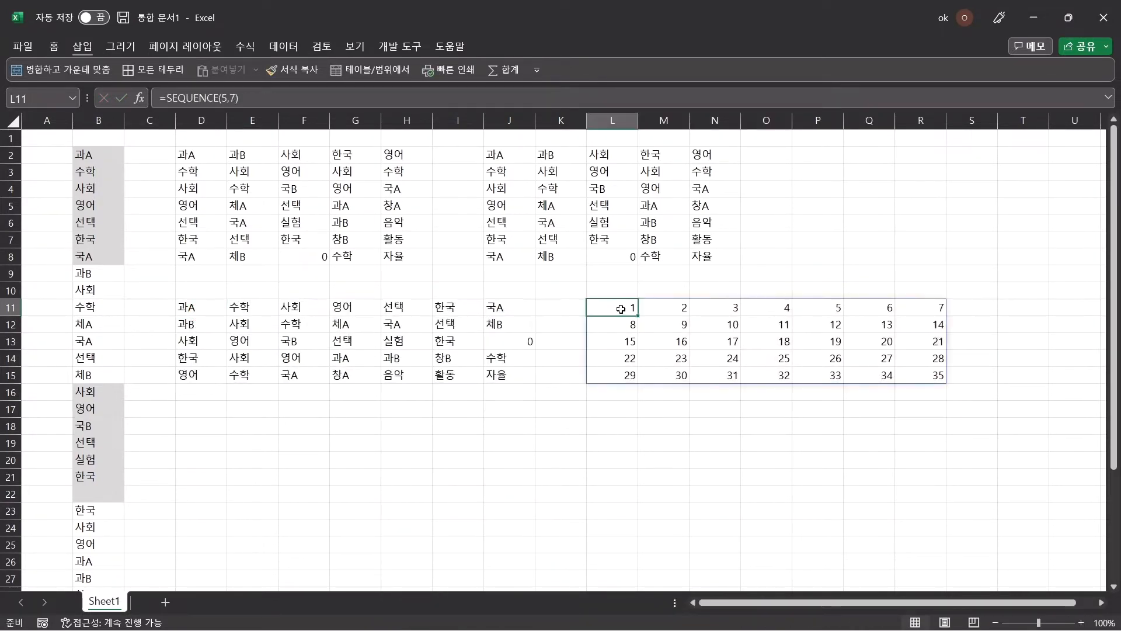
left_click(621, 309)
- Replace the formula in cell D11 with =INDEX(B2:B36,SEQUENCE(5,6)), nesting SEQUENCE directly instead of referencing the number block
left_click(198, 309)
key("Delete")
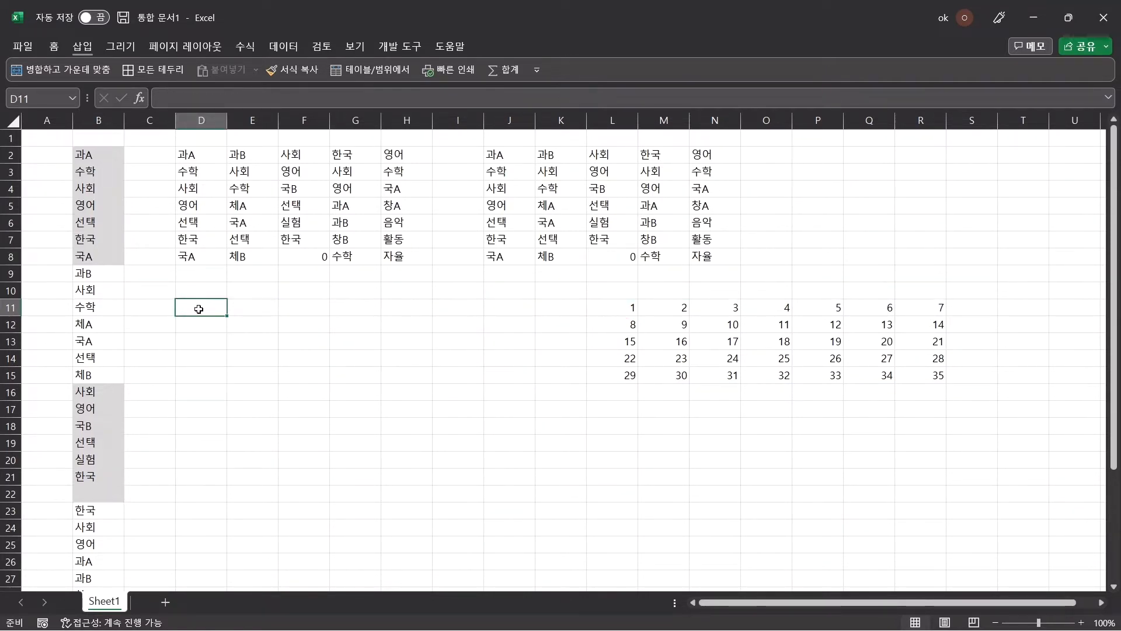
type("=ind")
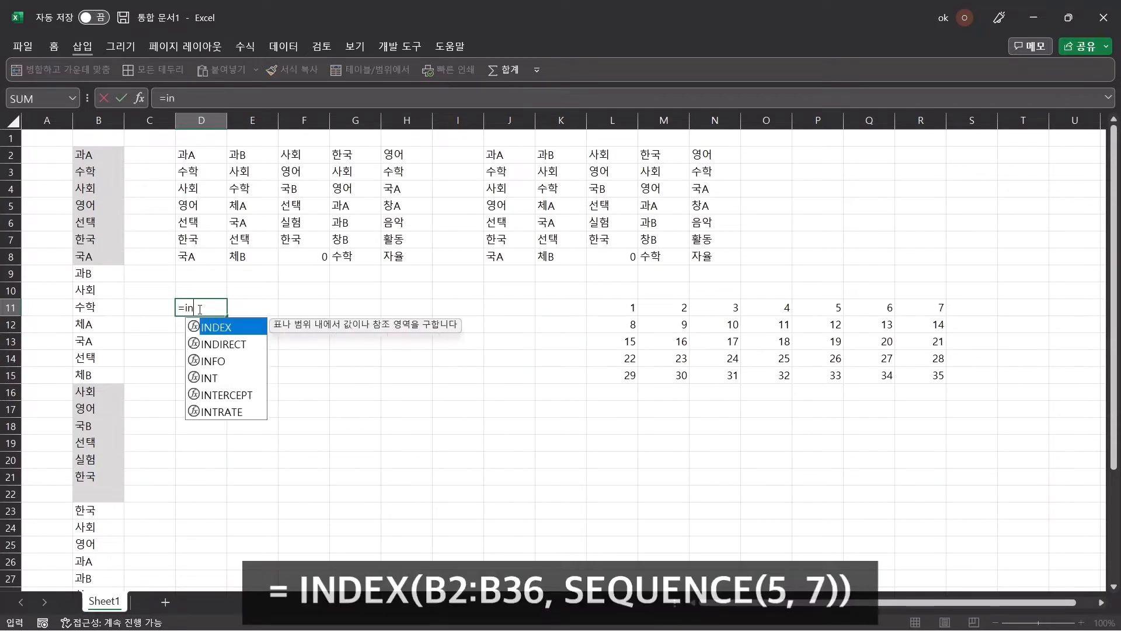
key("Tab")
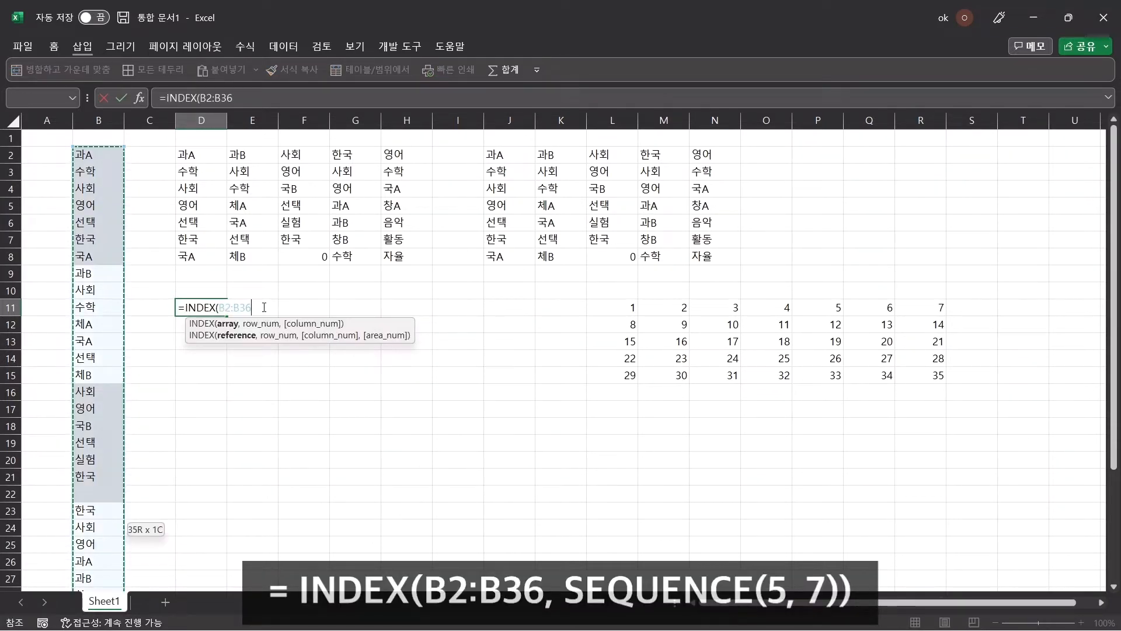
type(",")
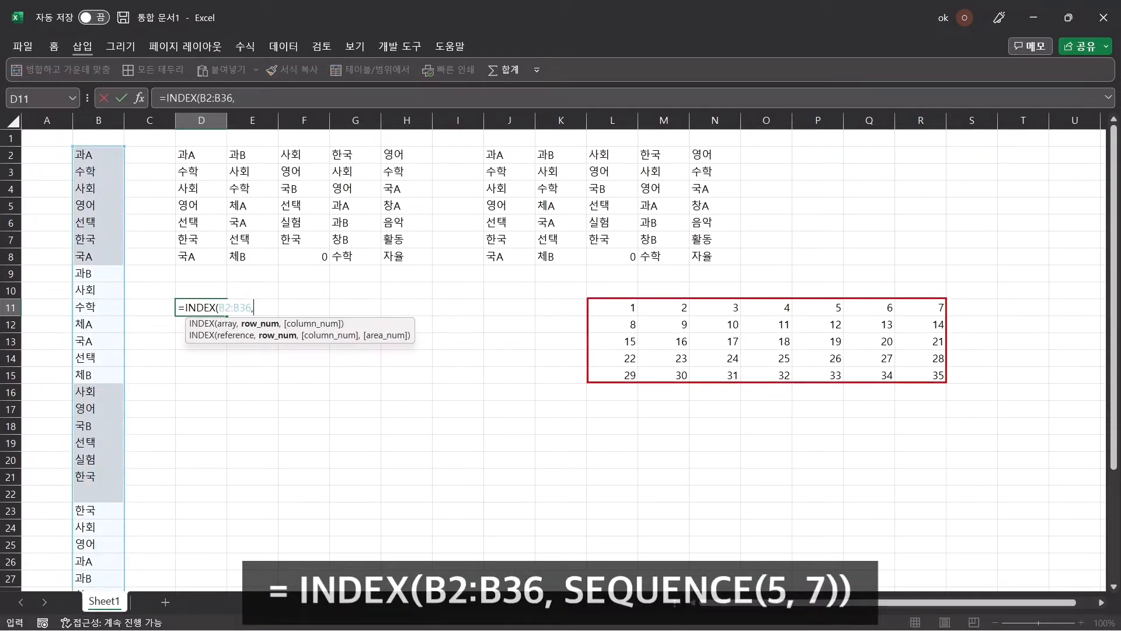
type("seq")
key("Tab")
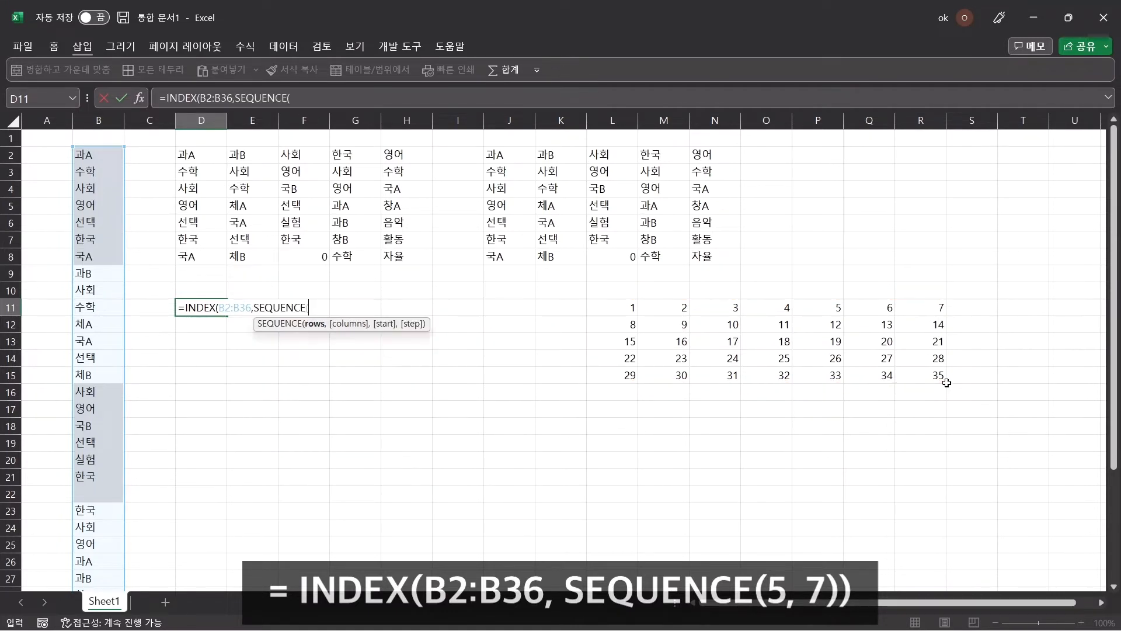
type("5,6)")
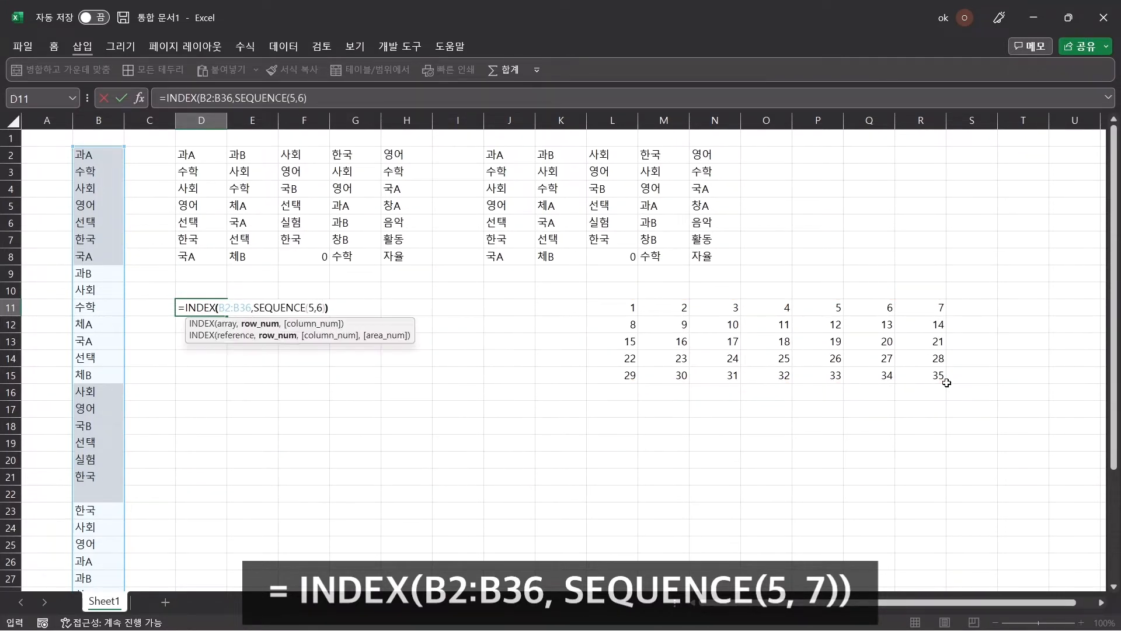
key("Return")
left_click(204, 309)
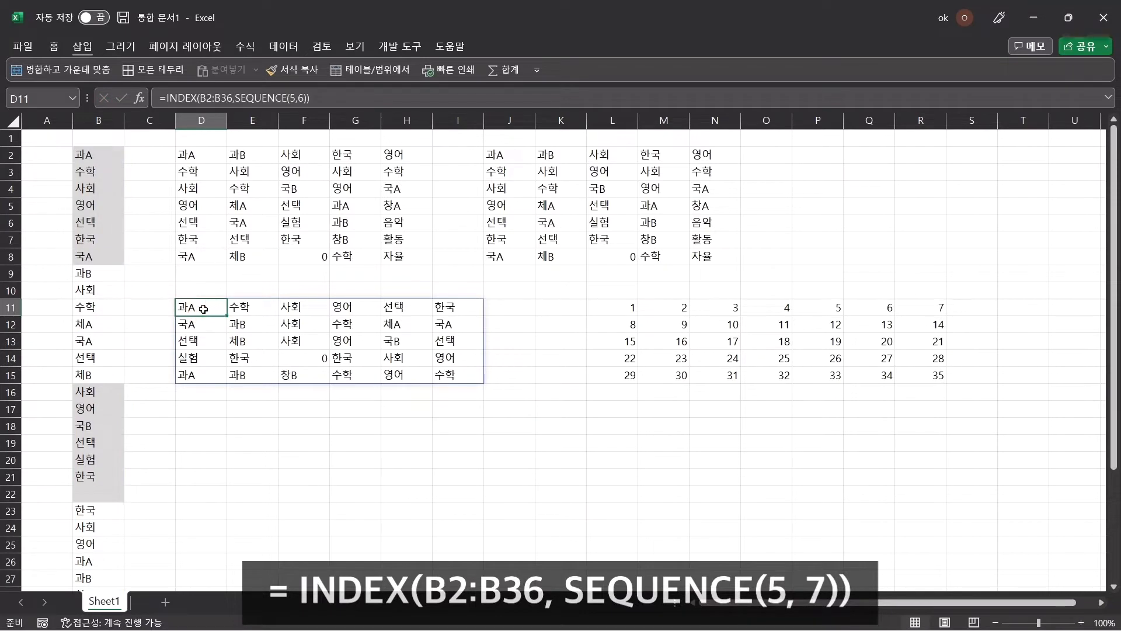
- Delete the SEQUENCE formula in cell L11 to remove the separate number block
left_click(610, 308)
left_click(610, 308)
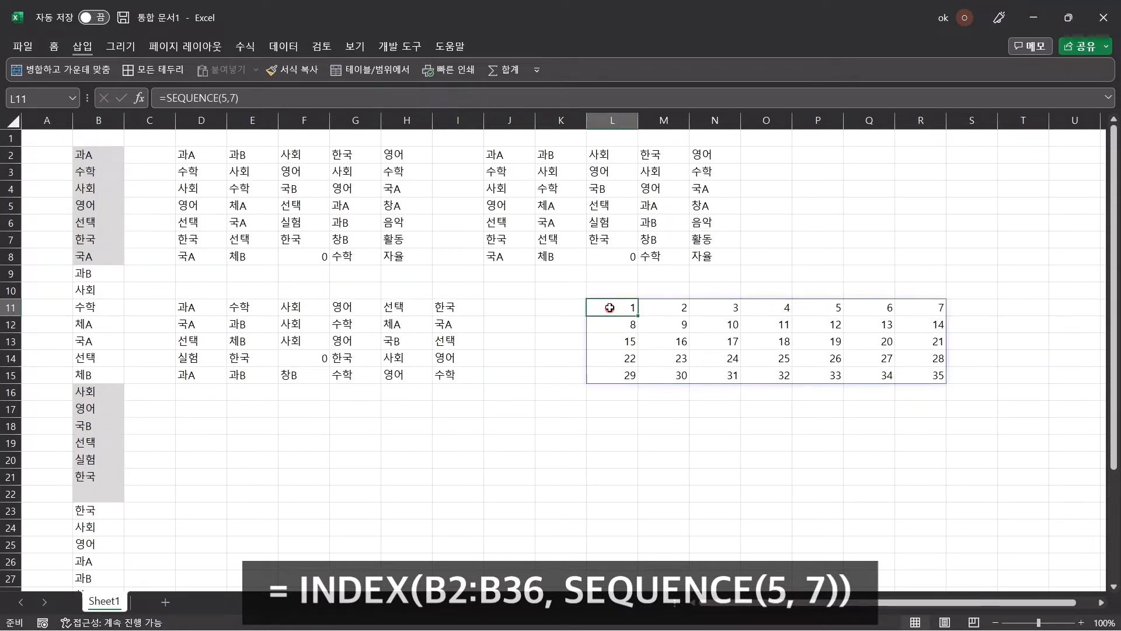
left_click(609, 308)
key("Delete")
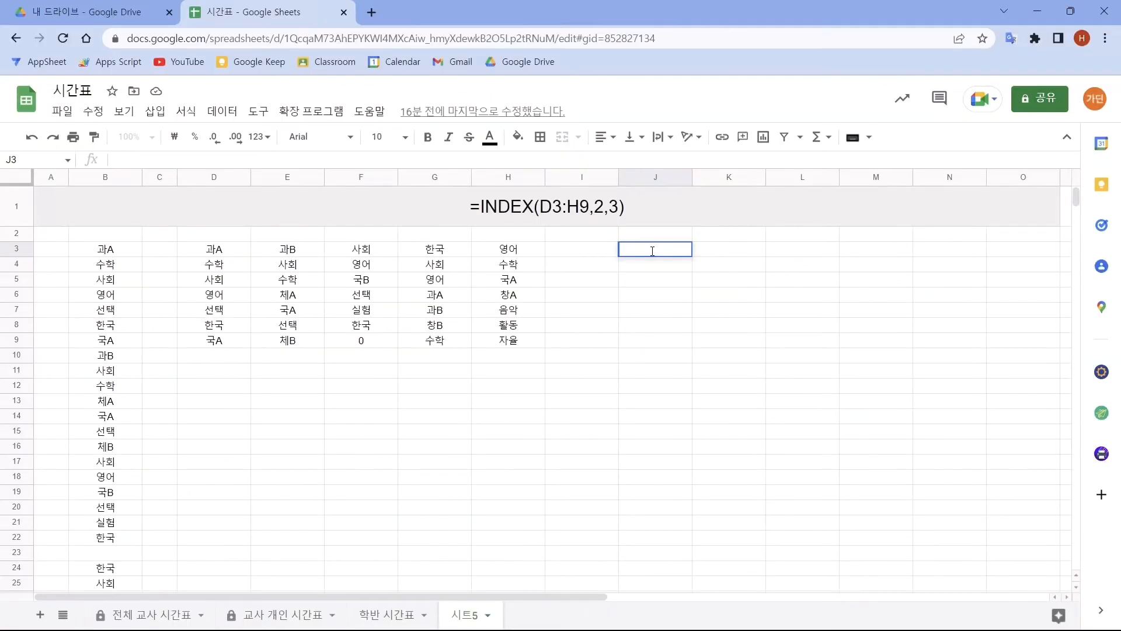
- In the Google Sheets timetable, enter =INDEX(D3:H9,SEQUENCE(7,5)) in cell J3
type("=INDEX(")
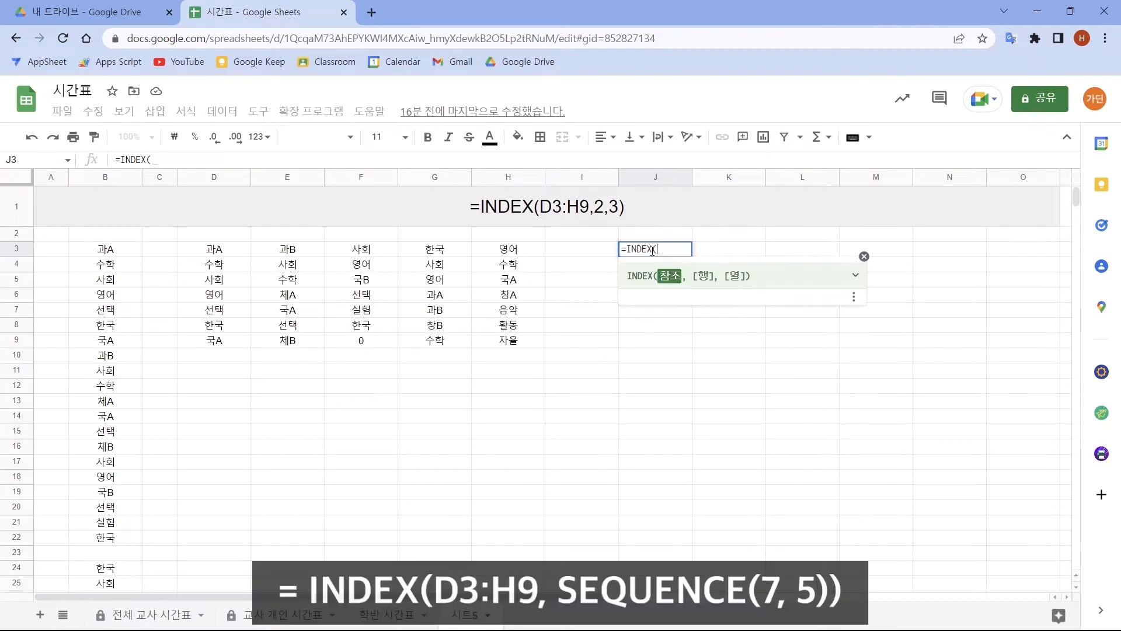
left_click_drag(213, 249, 494, 351)
type(",seq")
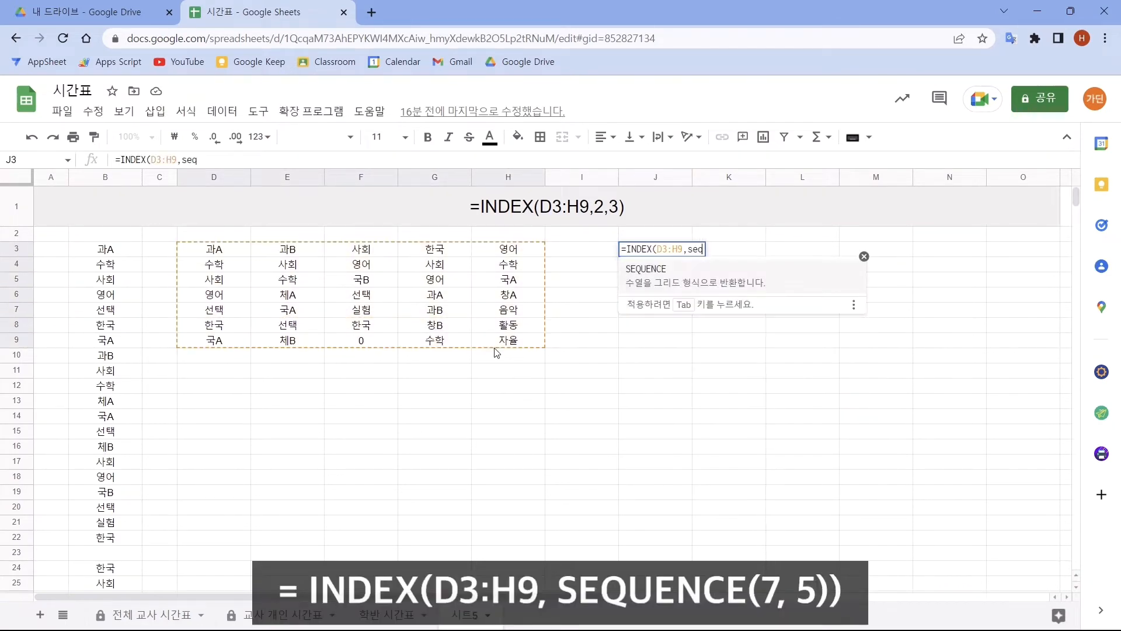
key("Tab")
type("7,5))")
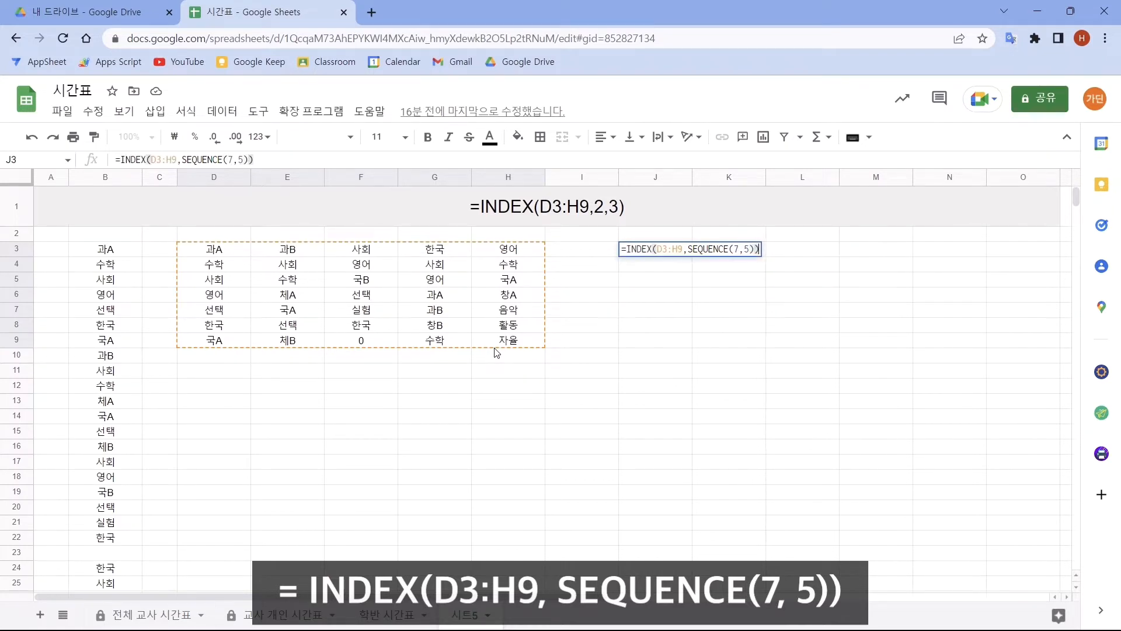
key("Return")
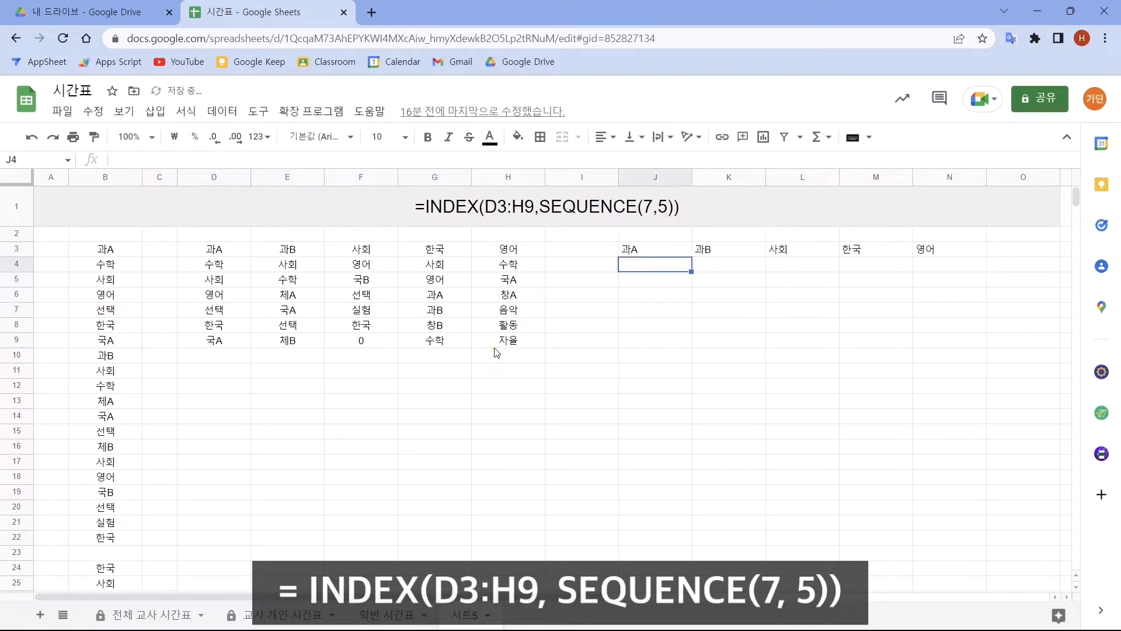
- Wrap the formula in cell J3 in ArrayFormula so it reads =ArrayFormula(INDEX(D3:H9,SEQUENCE(7,5)))
left_click(652, 252)
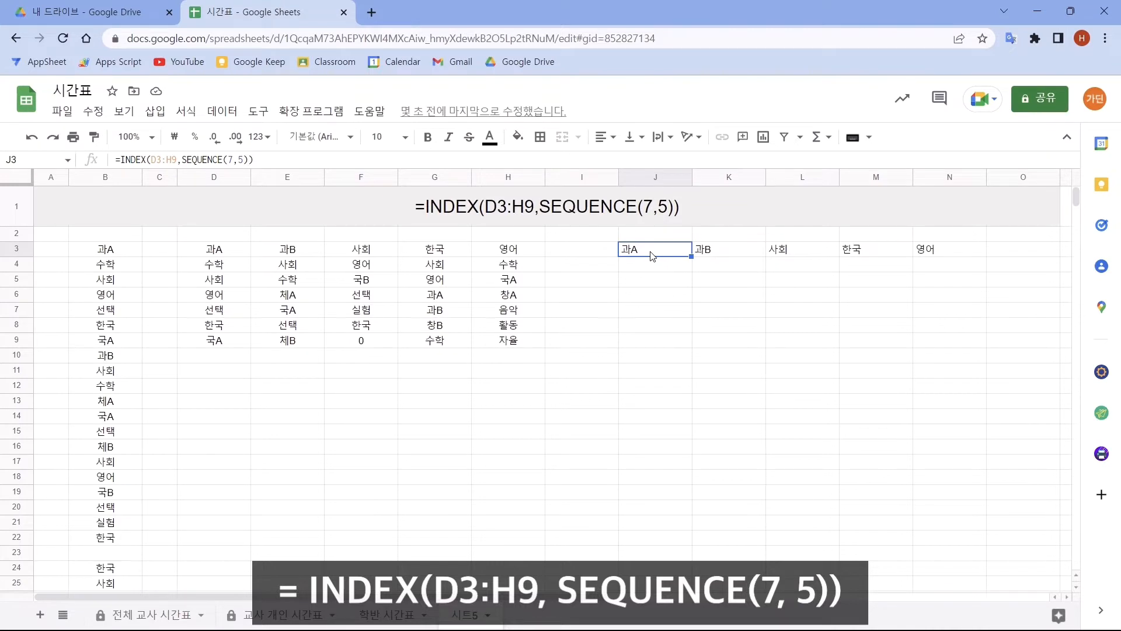
left_click(301, 159)
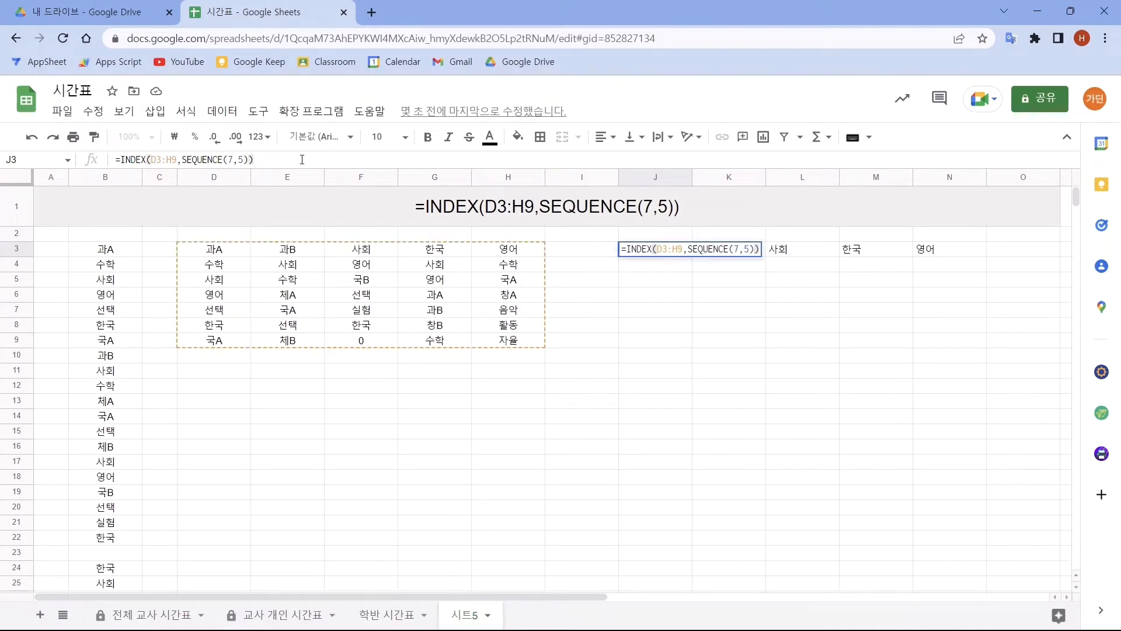
key("ctrl+shift+Return")
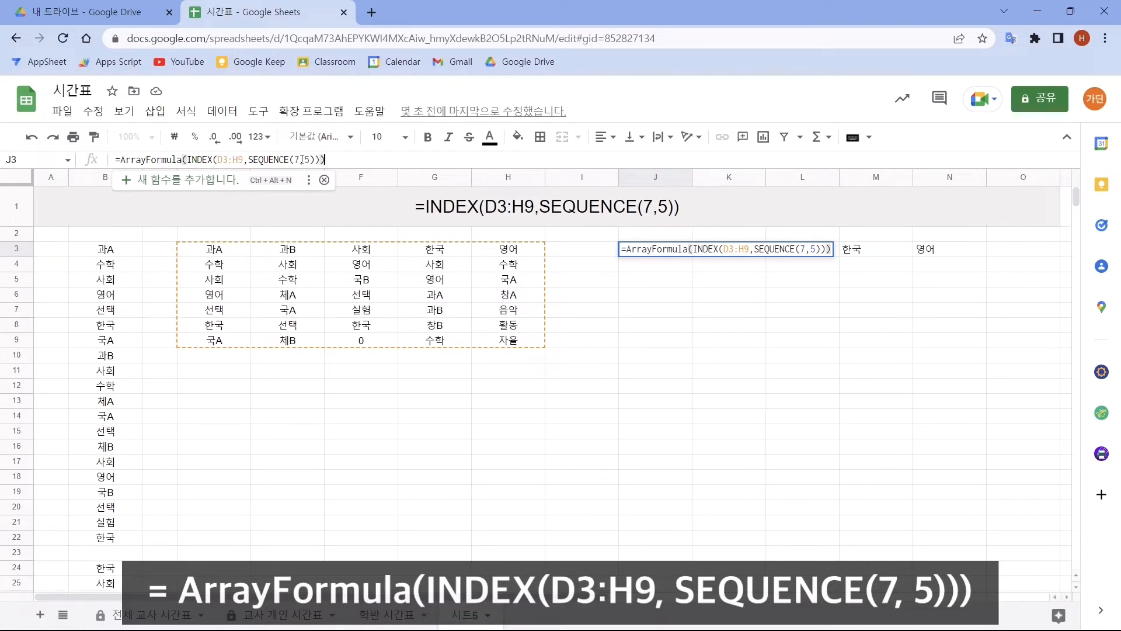
key("Return")
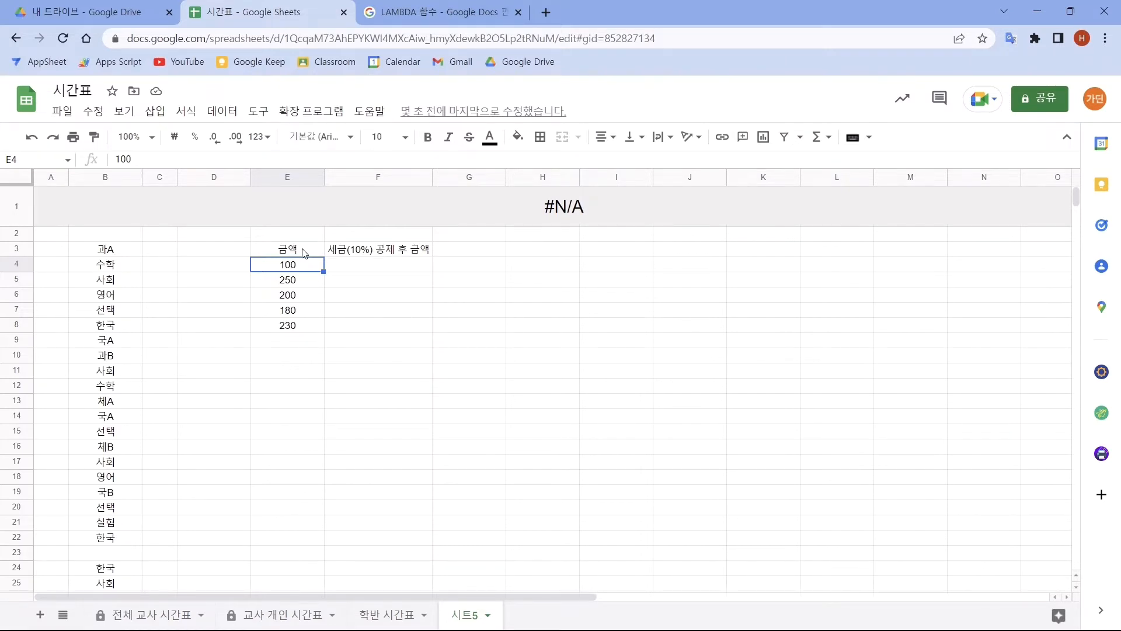
- Enter =E4*(1-30%) in cell F4 to calculate the first amount after tax
left_click(356, 265)
type("=")
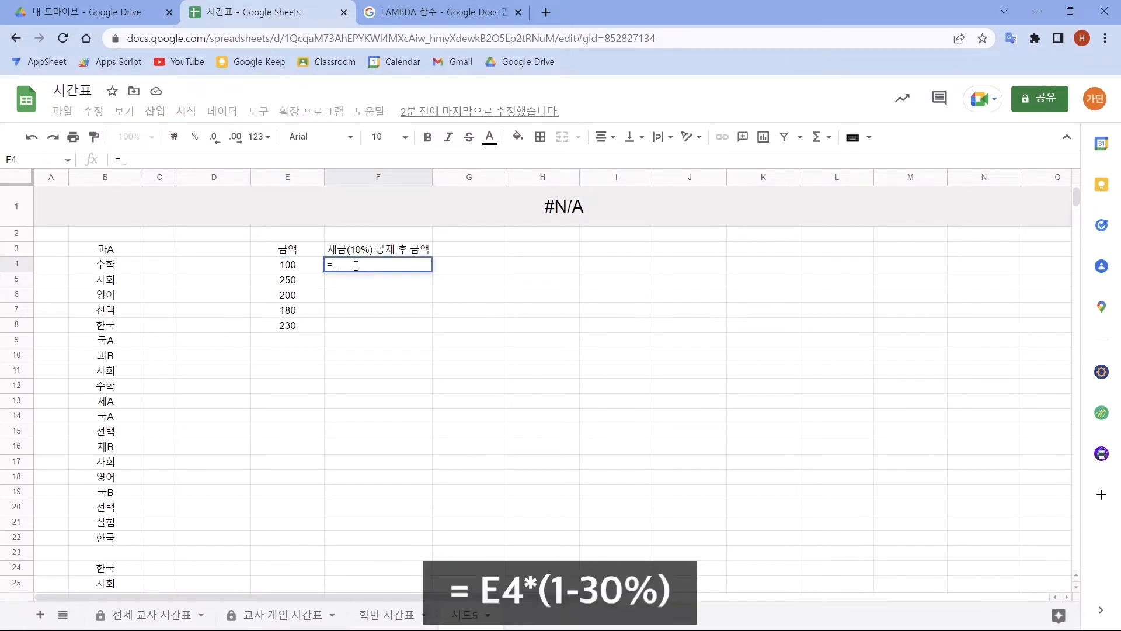
left_click(299, 268)
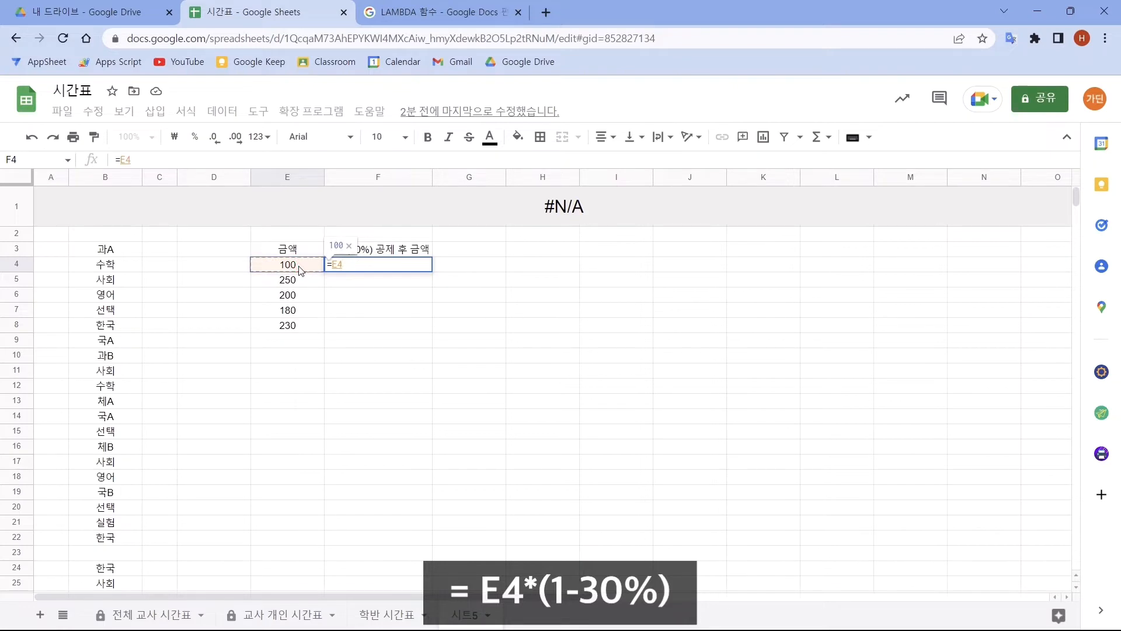
type("*(")
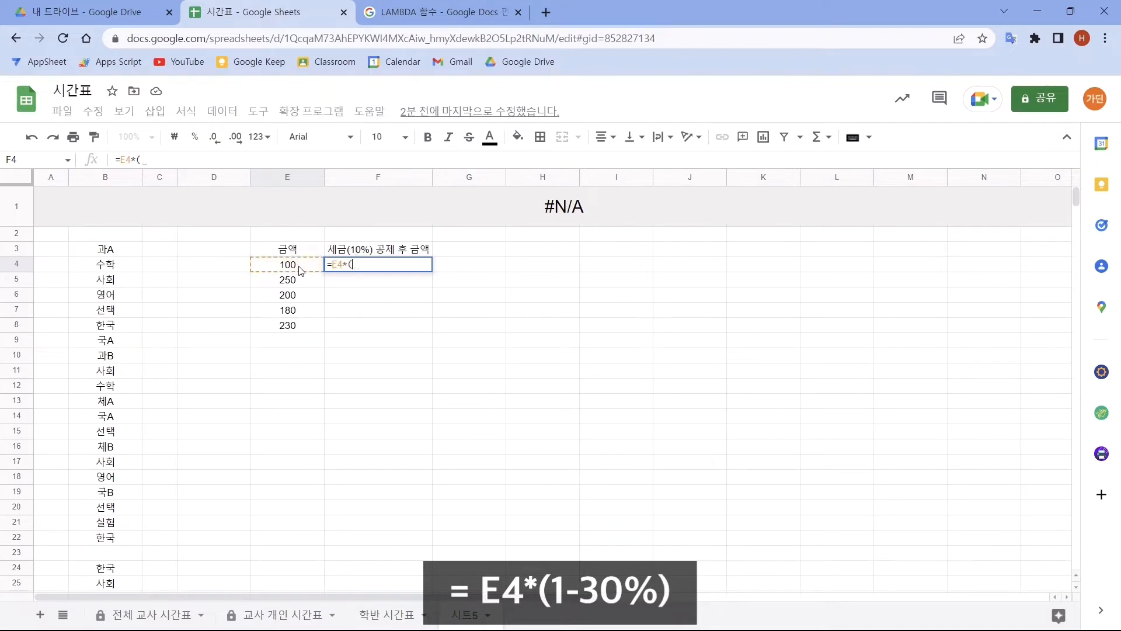
type("1-30%)")
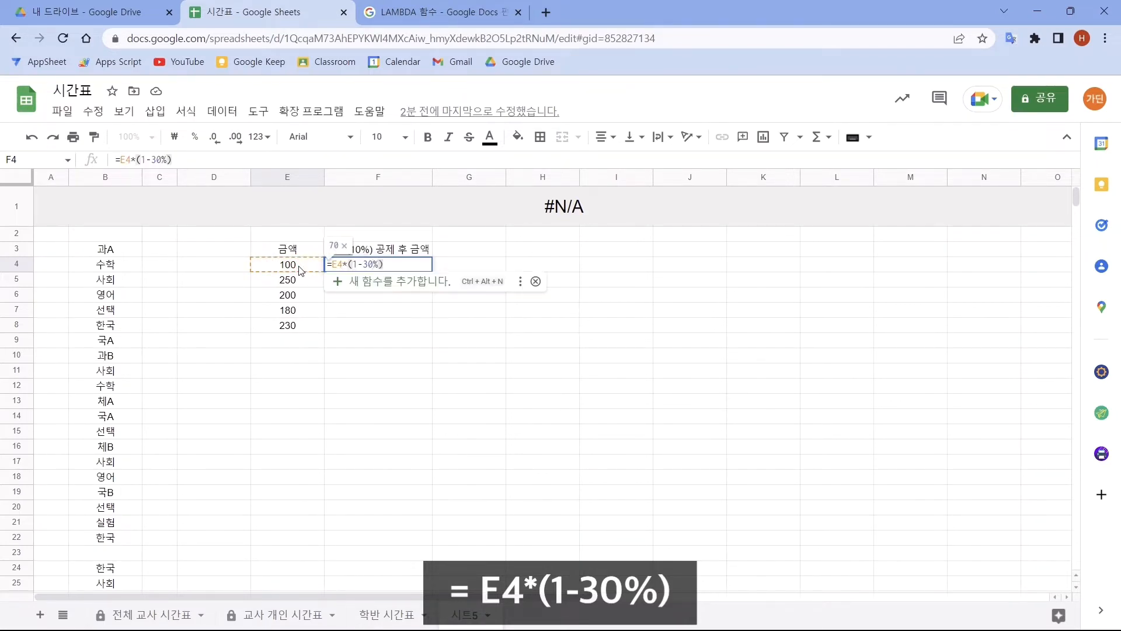
key("Return")
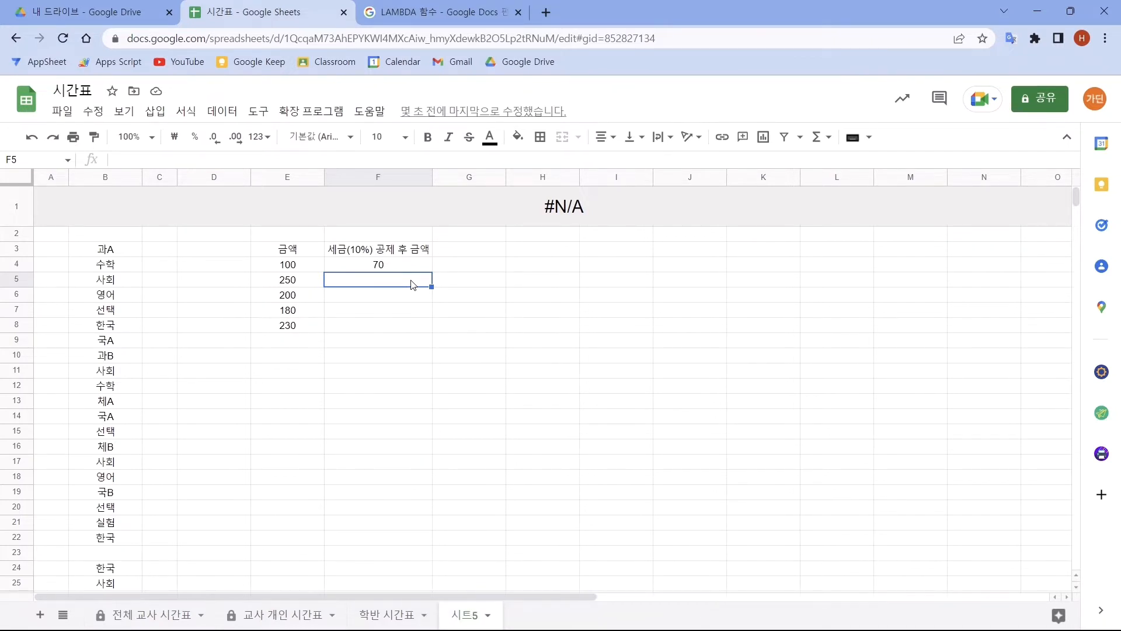
- In the formula in cell F4, replace the reference E4 with the variable a so it reads =a*(1-30%)
left_click(411, 270)
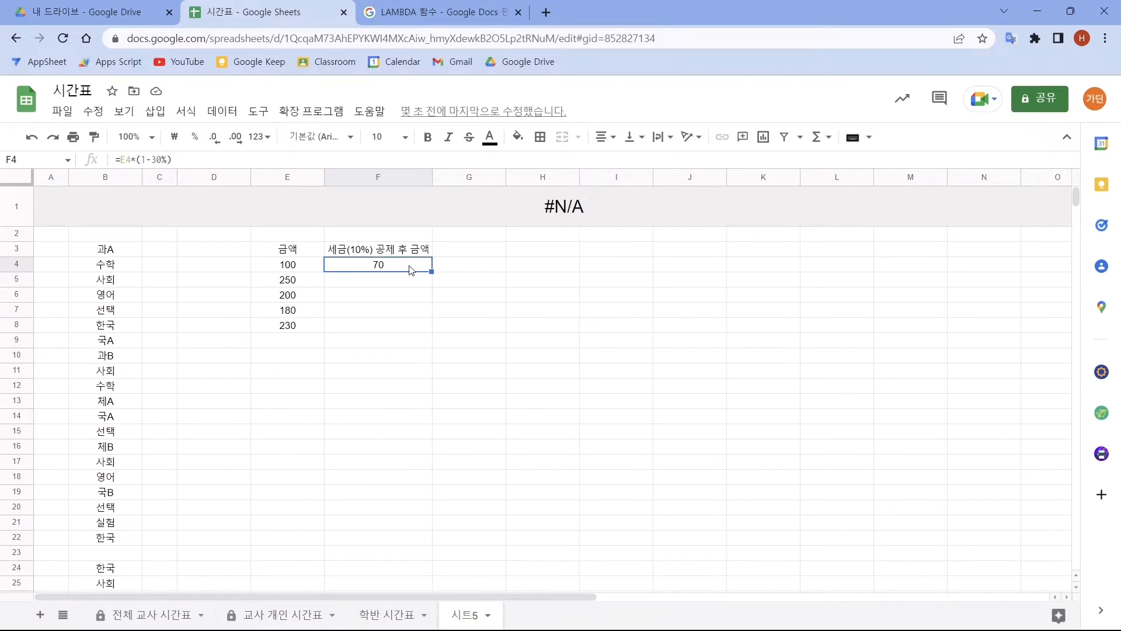
double_click(343, 264)
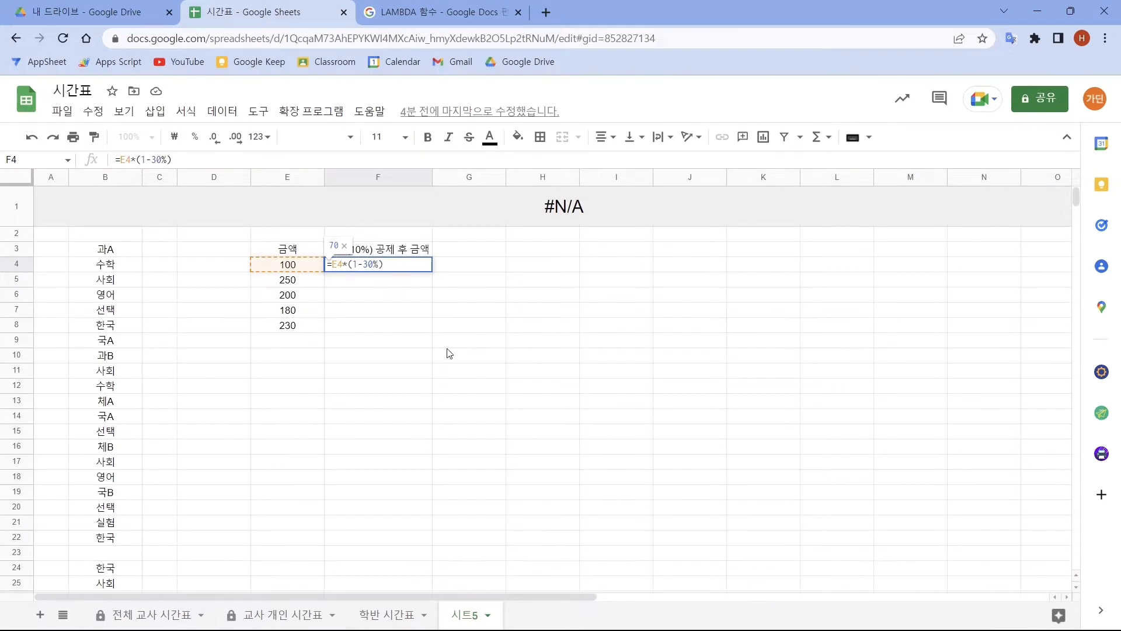
key("BackSpace")
key("BackSpace")
type("ㅡ")
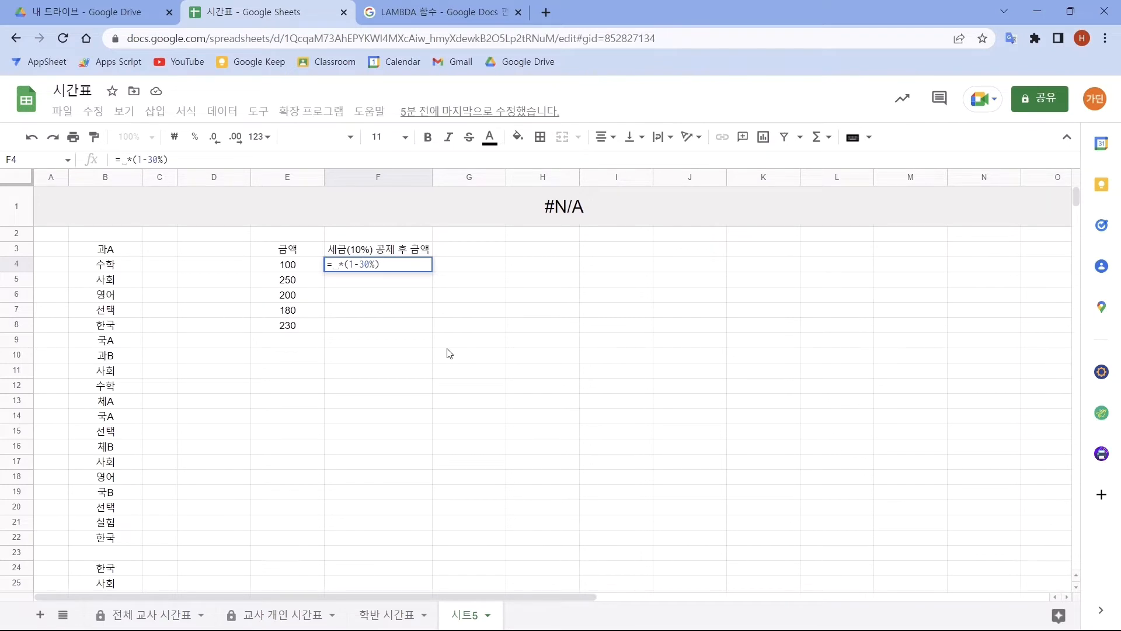
key("BackSpace")
type("a")
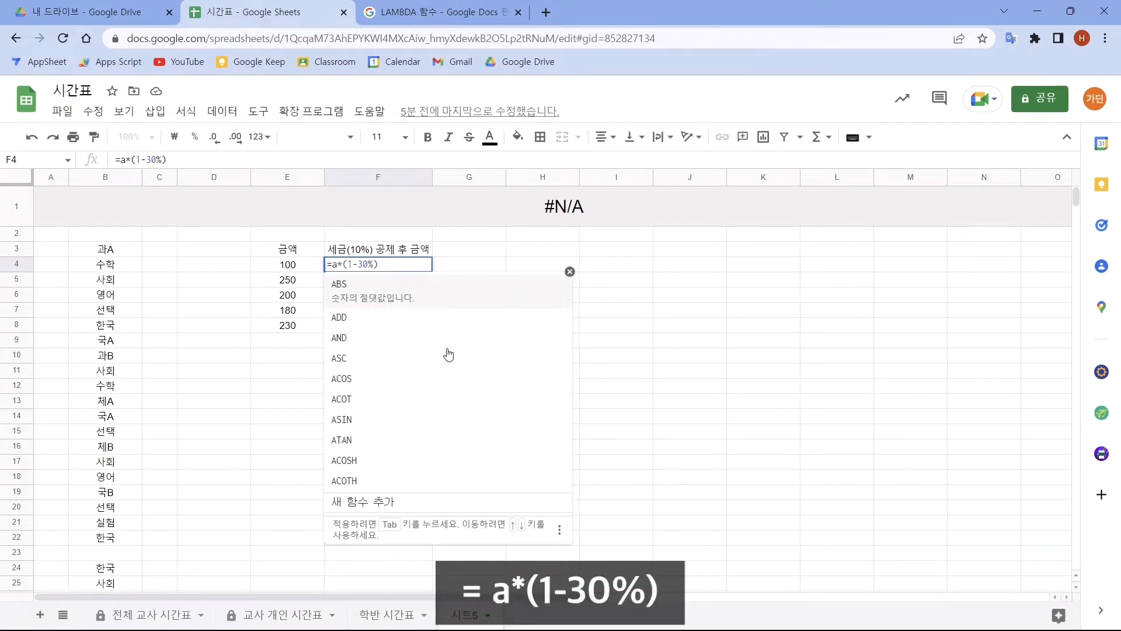
type("LAMBD")
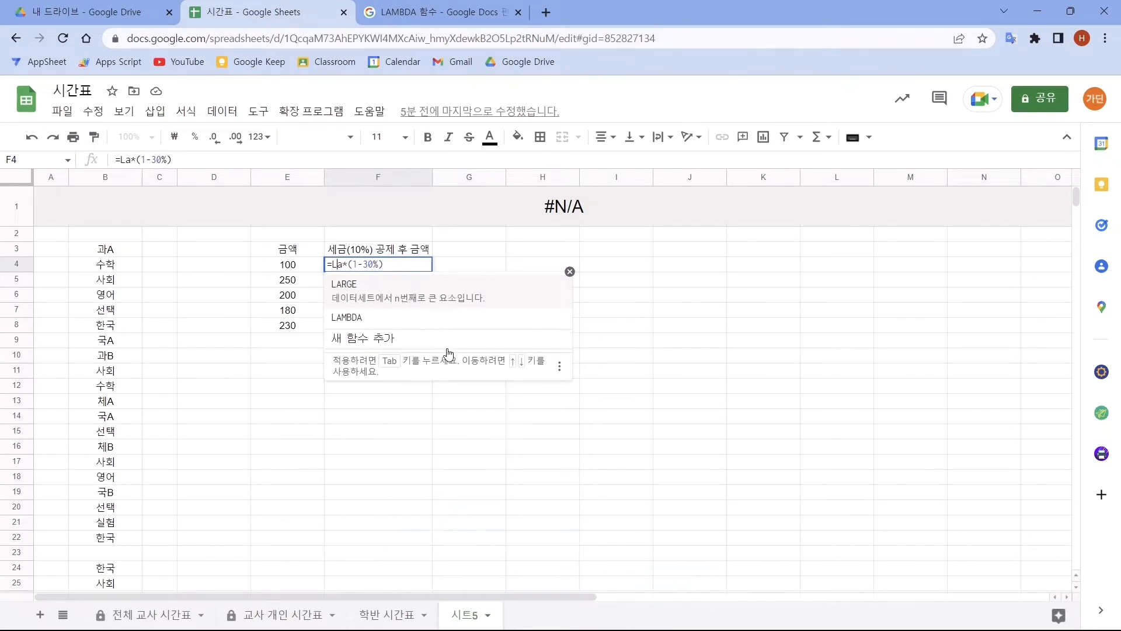
- Wrap the formula in cell F4 in LAMBDA so it reads =LAMBDA(a,a*(1-30%))
key("Tab")
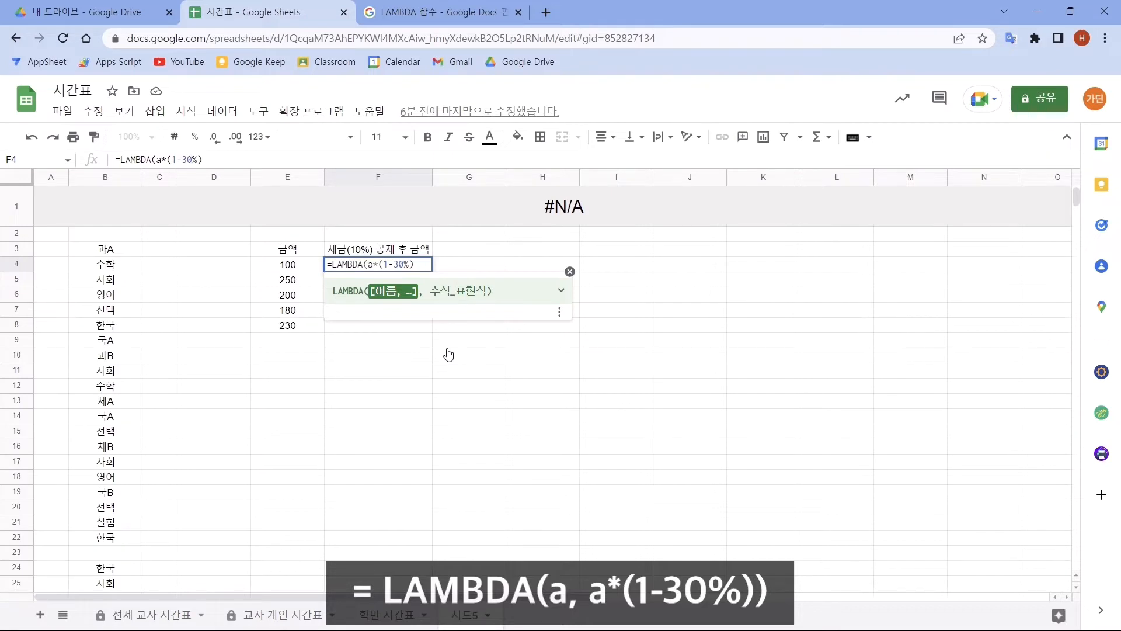
type("a,a")
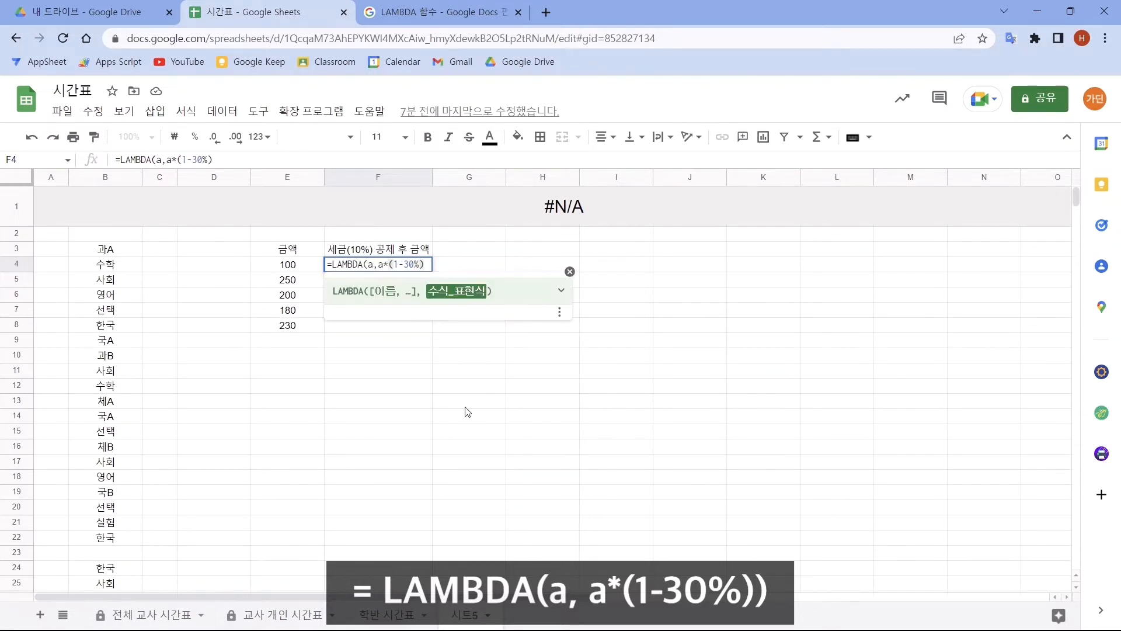
type(")")
key("Return")
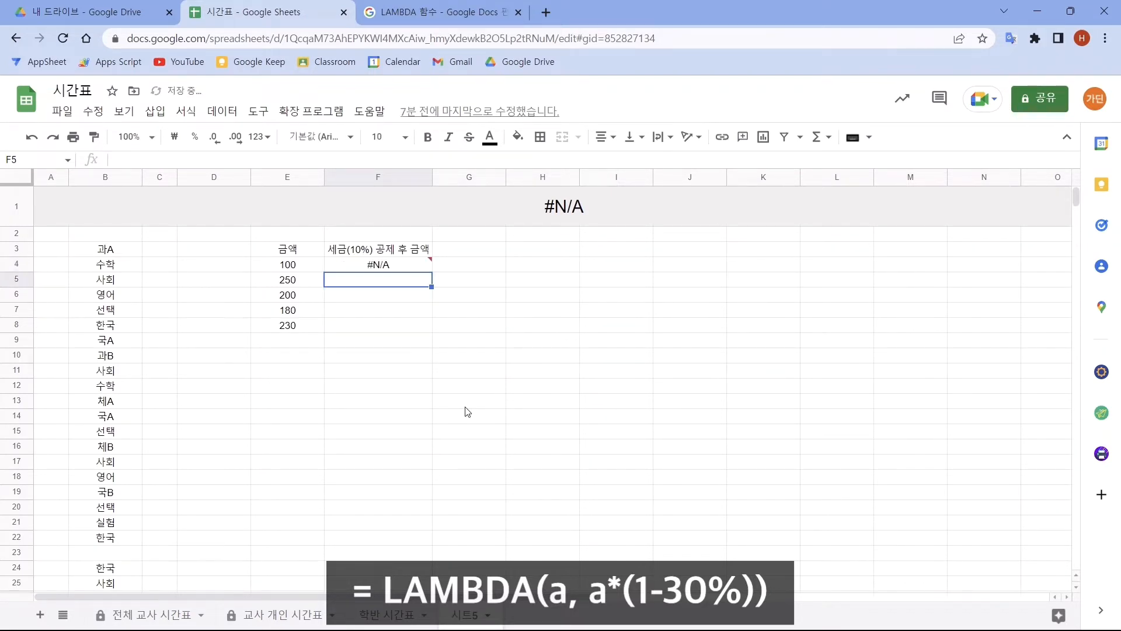
- Append the argument (E4) to the LAMBDA formula in cell F4 so it reads =LAMBDA(a,a*(1-30%))(E4)
left_click(414, 269)
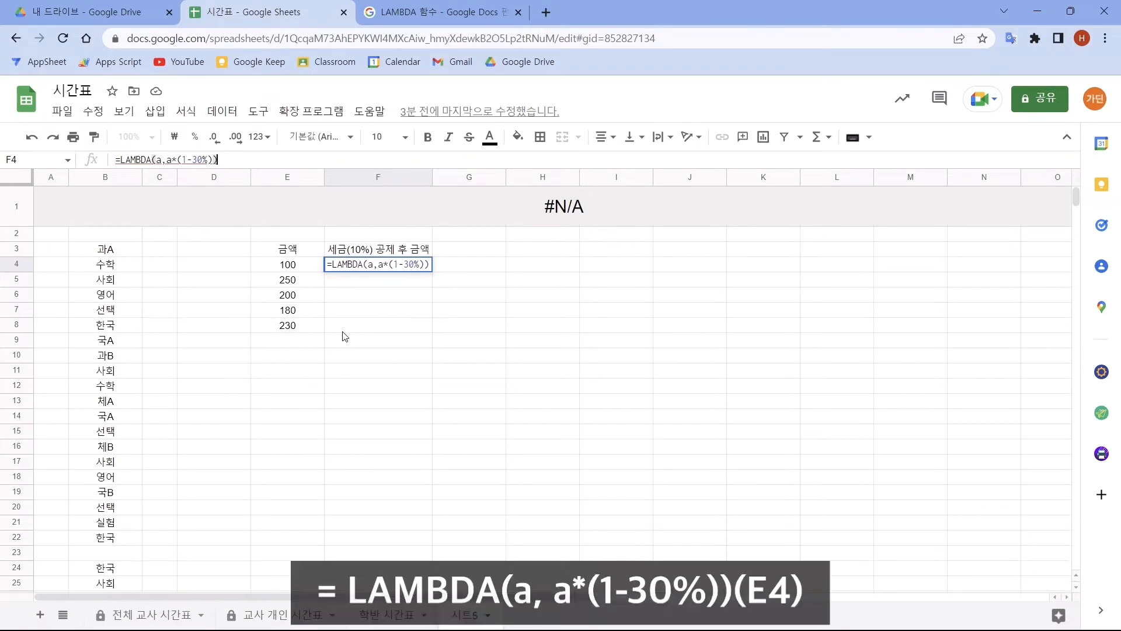
type("(")
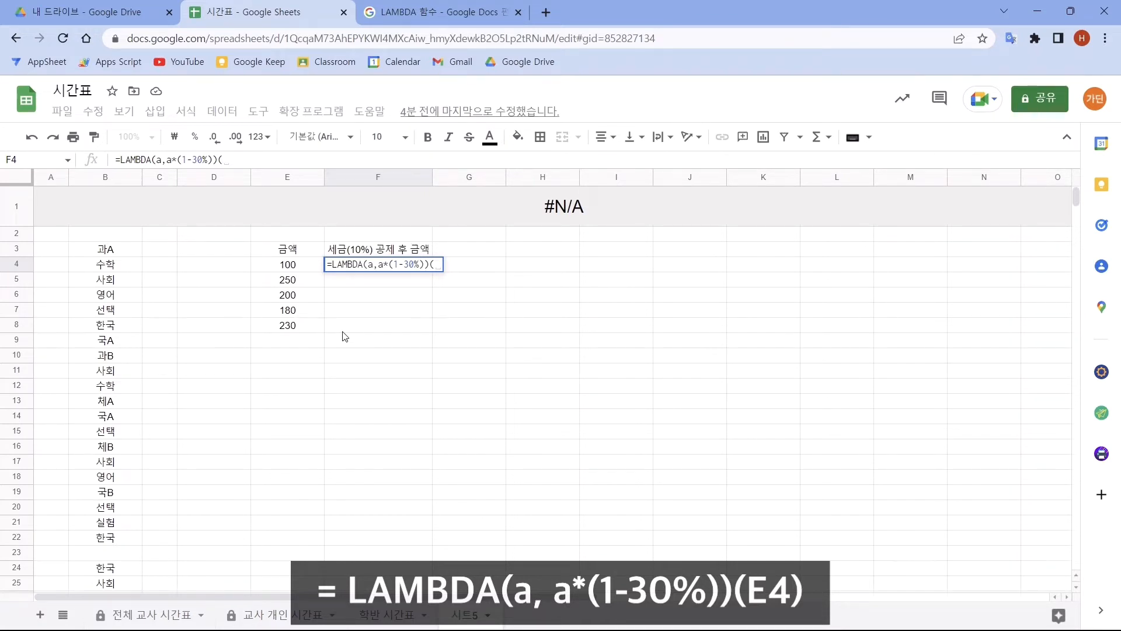
left_click(302, 264)
type(")")
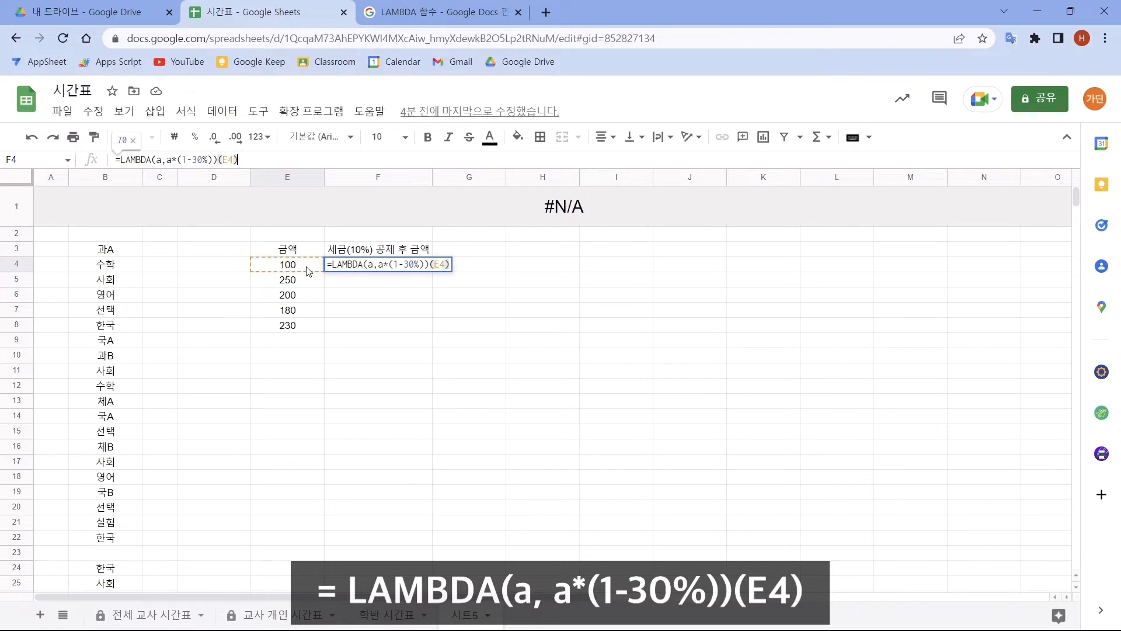
key("Return")
- Show the spreadsheet's named functions and review the custom functions defined there
left_click(418, 265)
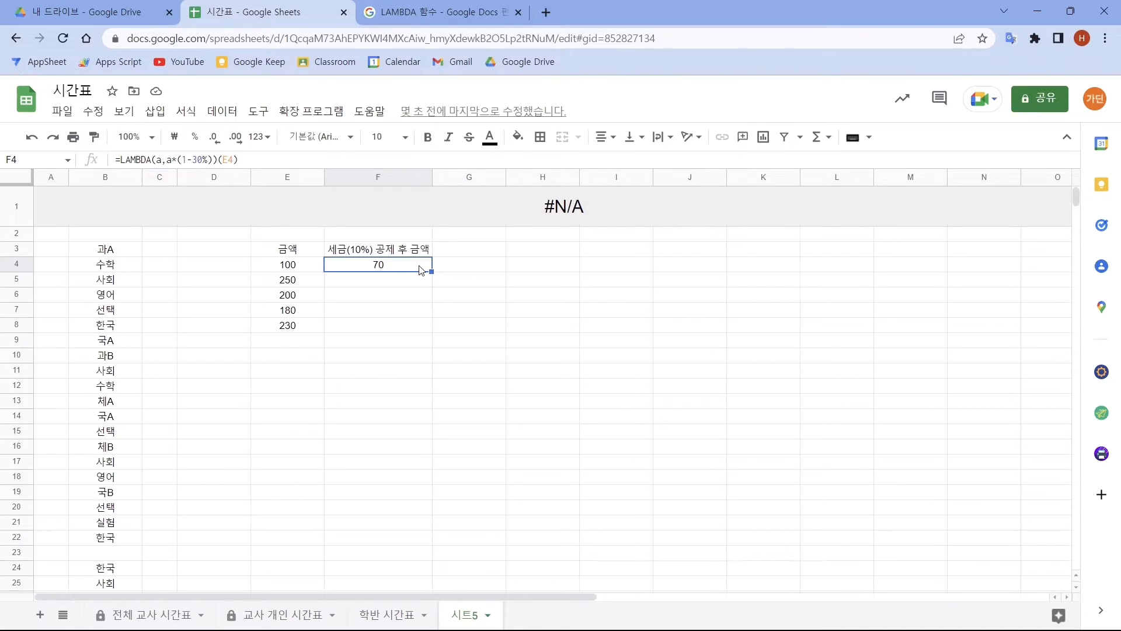
left_click(227, 114)
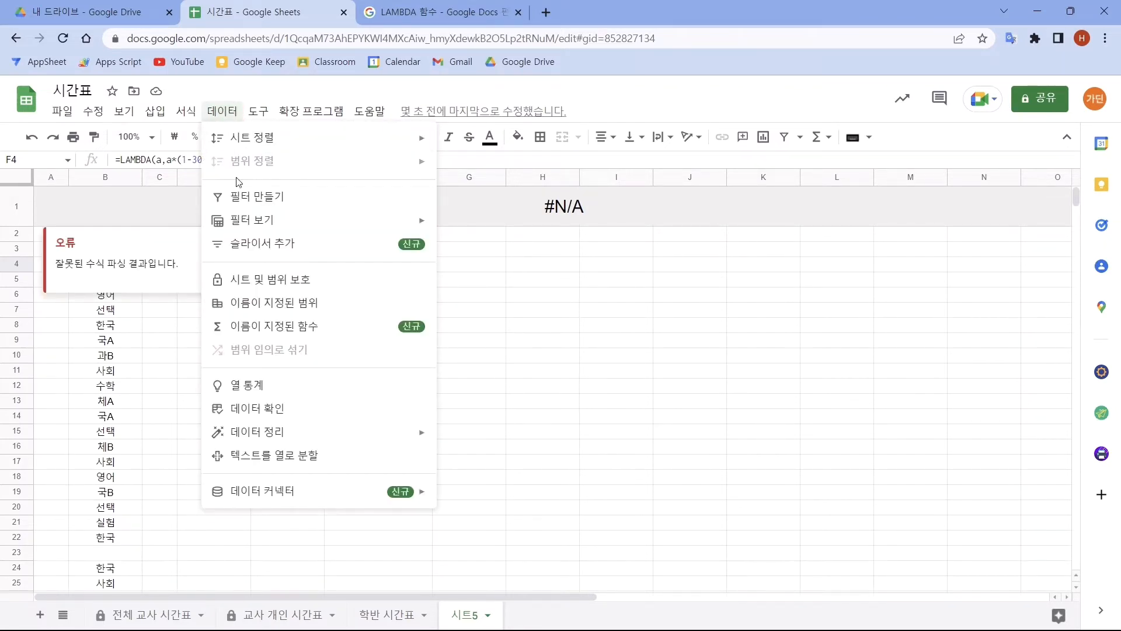
left_click(239, 327)
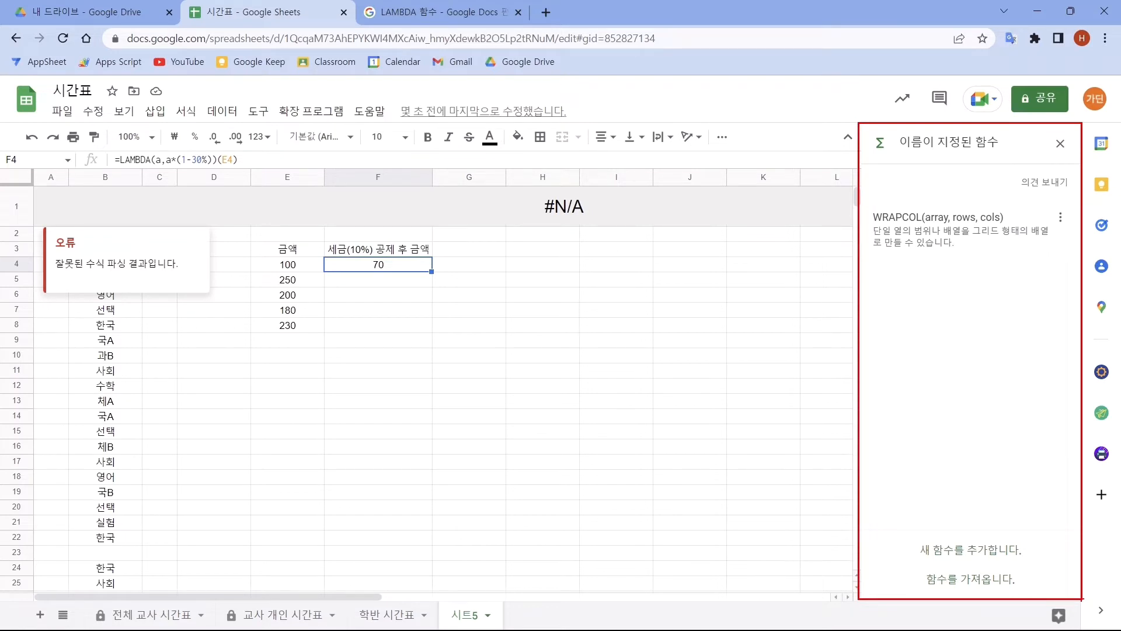
- Enter =LAMBDA(a, b, c,(a*b)/c)(10,10,20) in cell H3 to evaluate a three-variable function
left_click(558, 253)
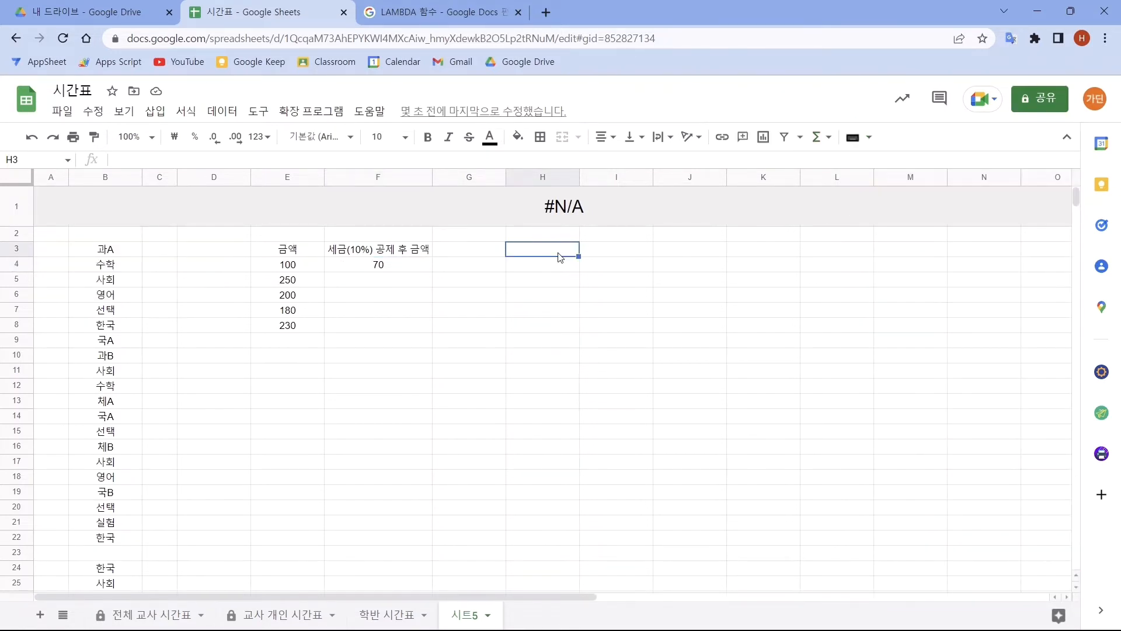
type("=")
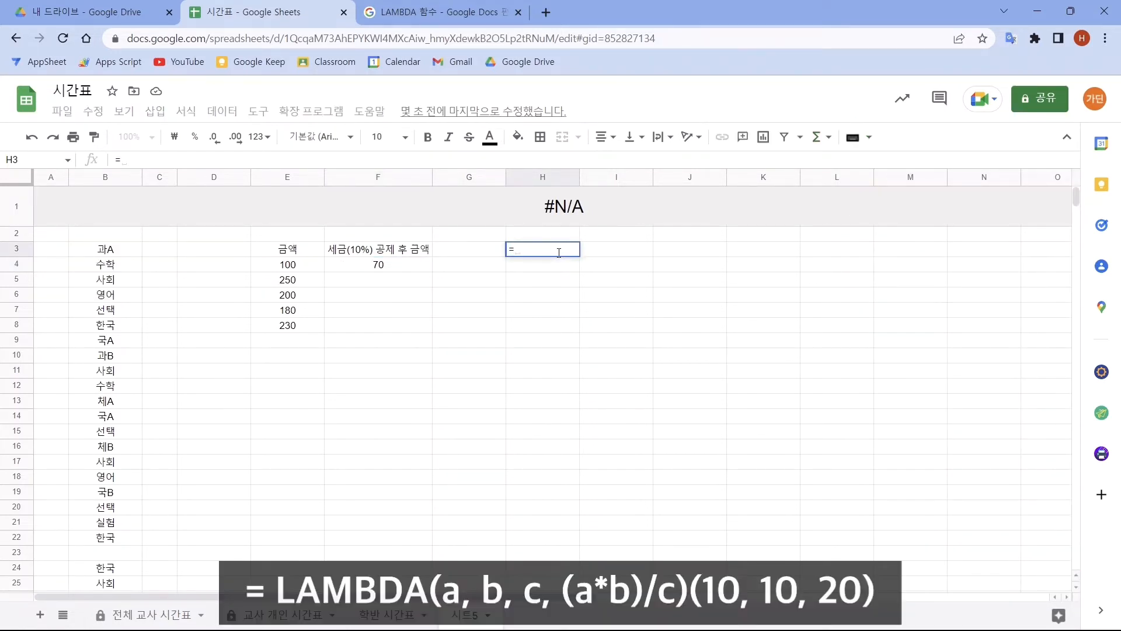
type("LAMBDA(")
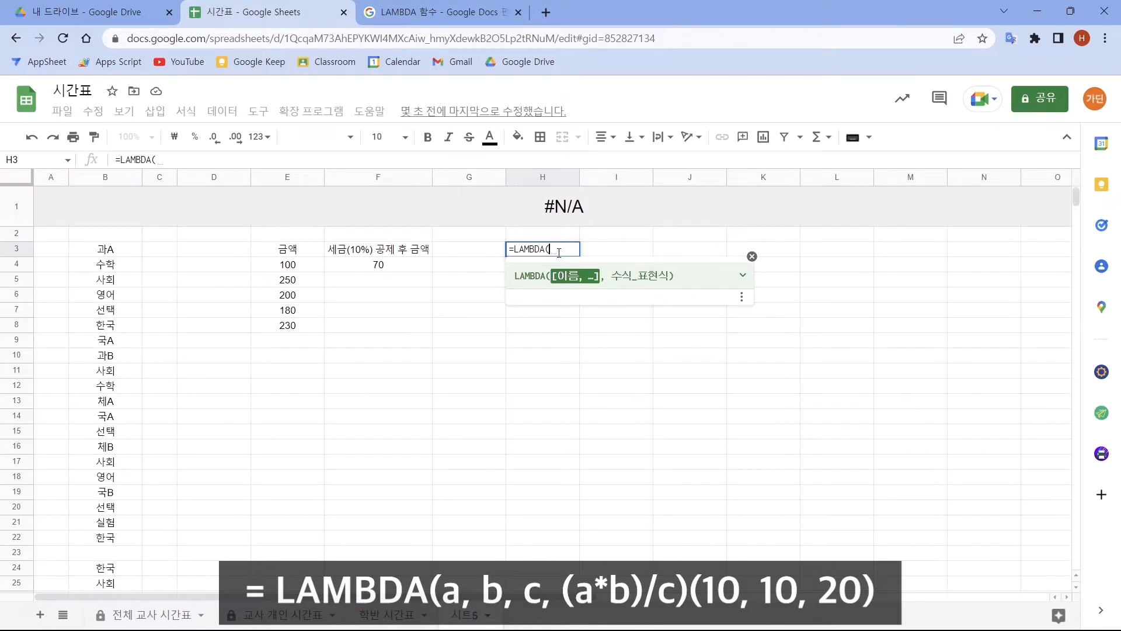
type("a, b, c")
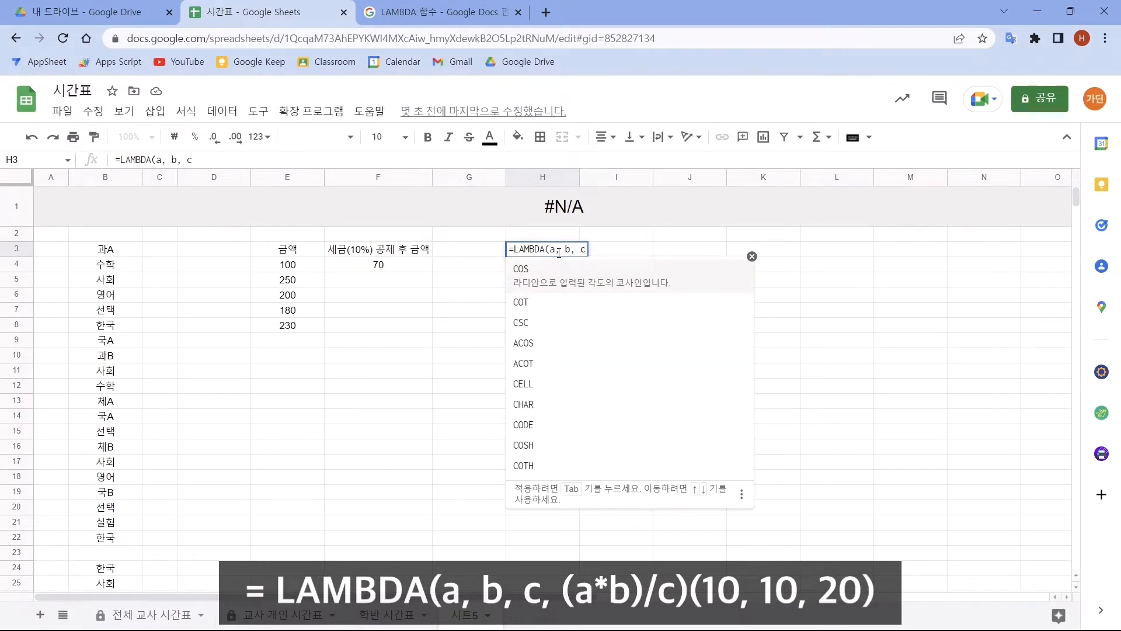
type(",")
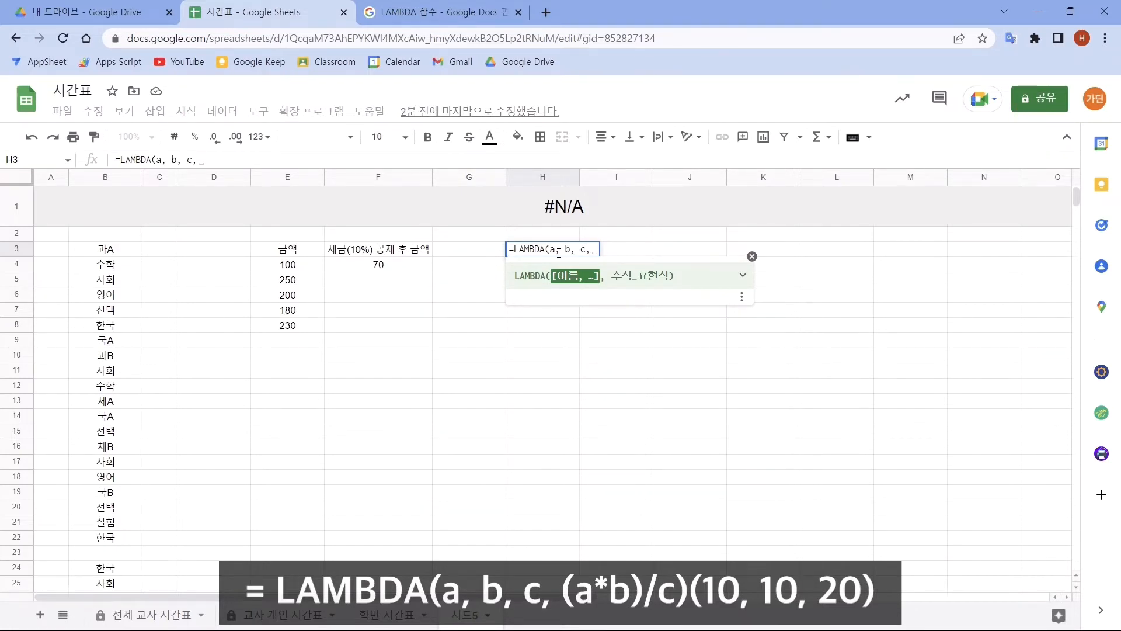
type("(a*")
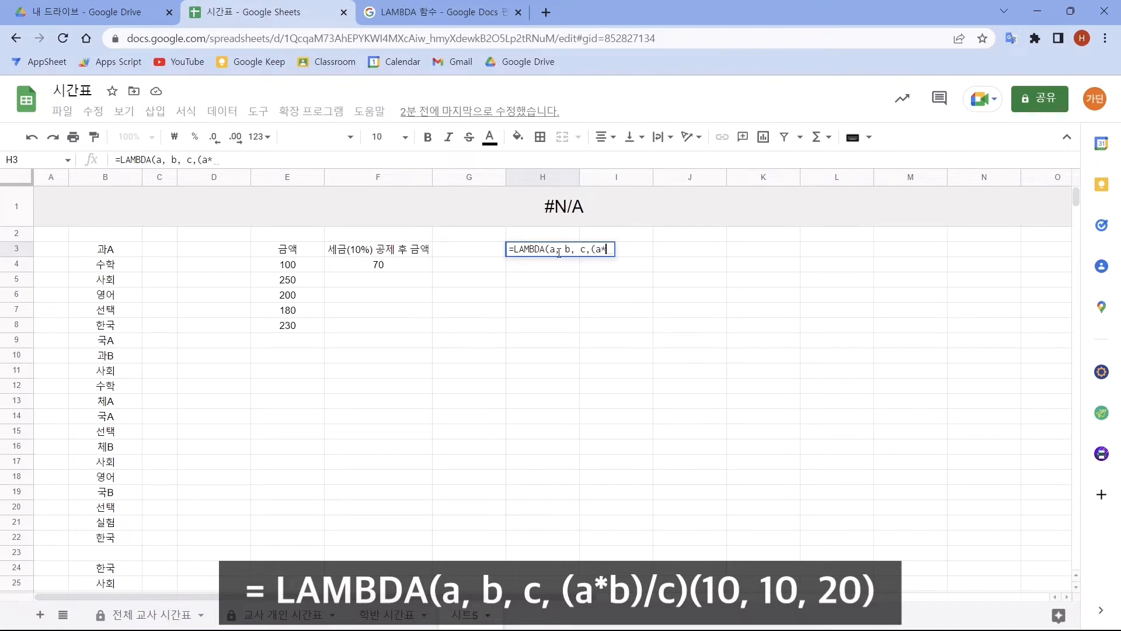
type("b)/c")
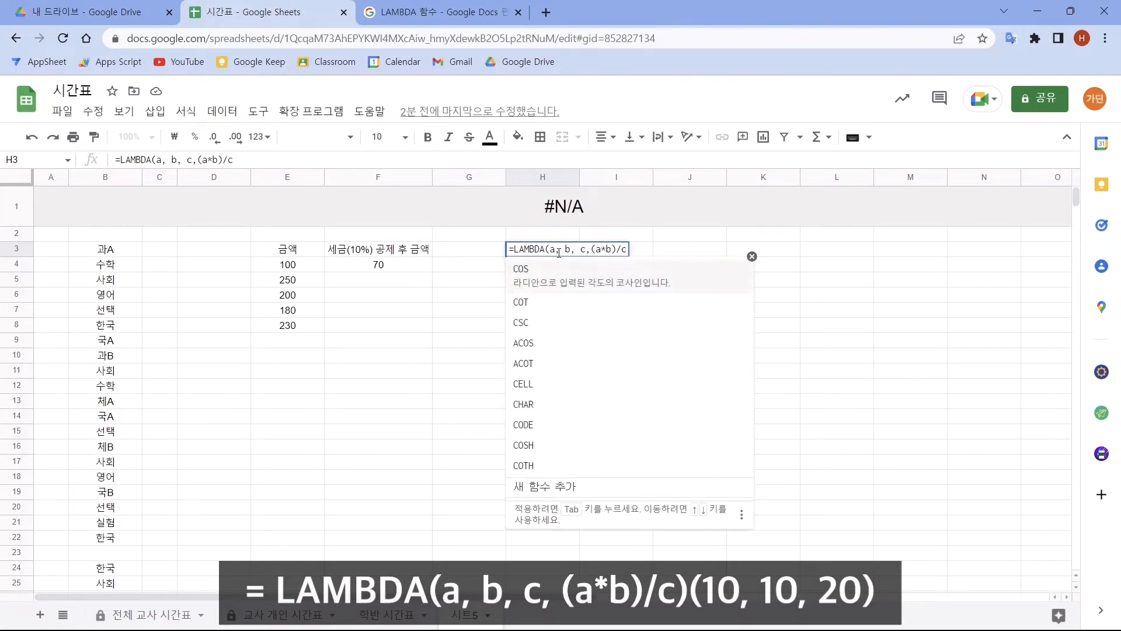
type(")")
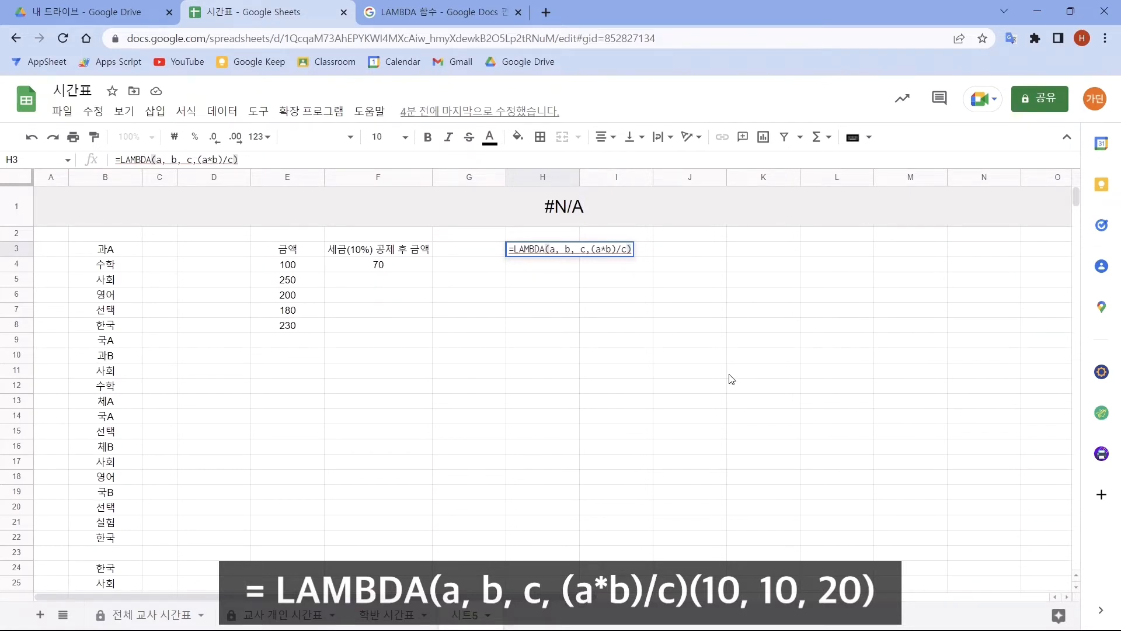
type("(")
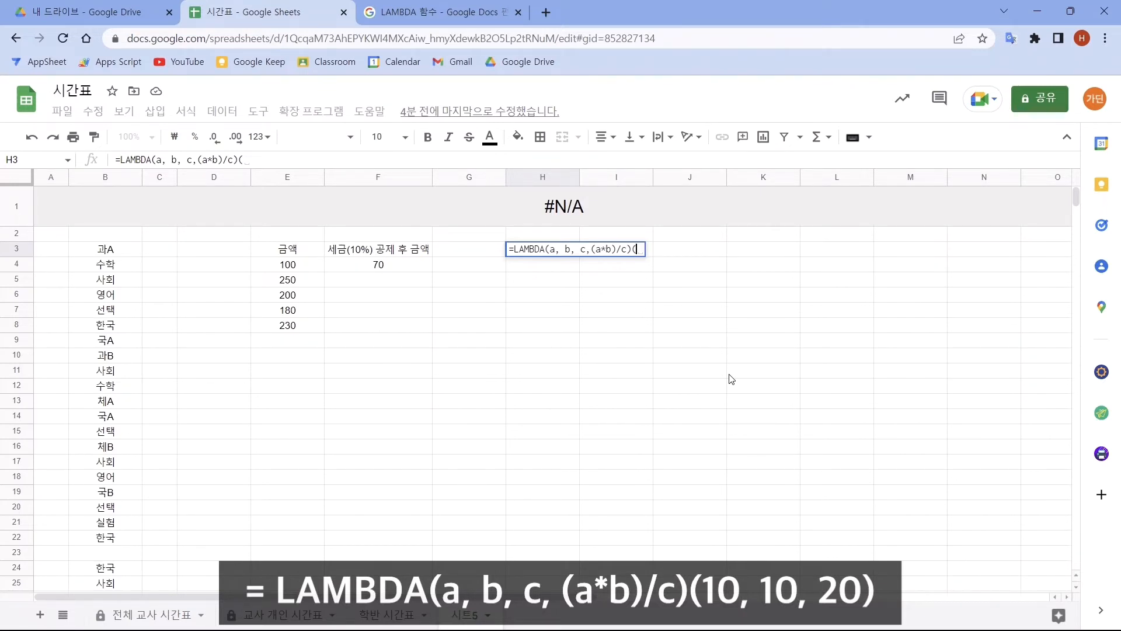
type("10,10,20")
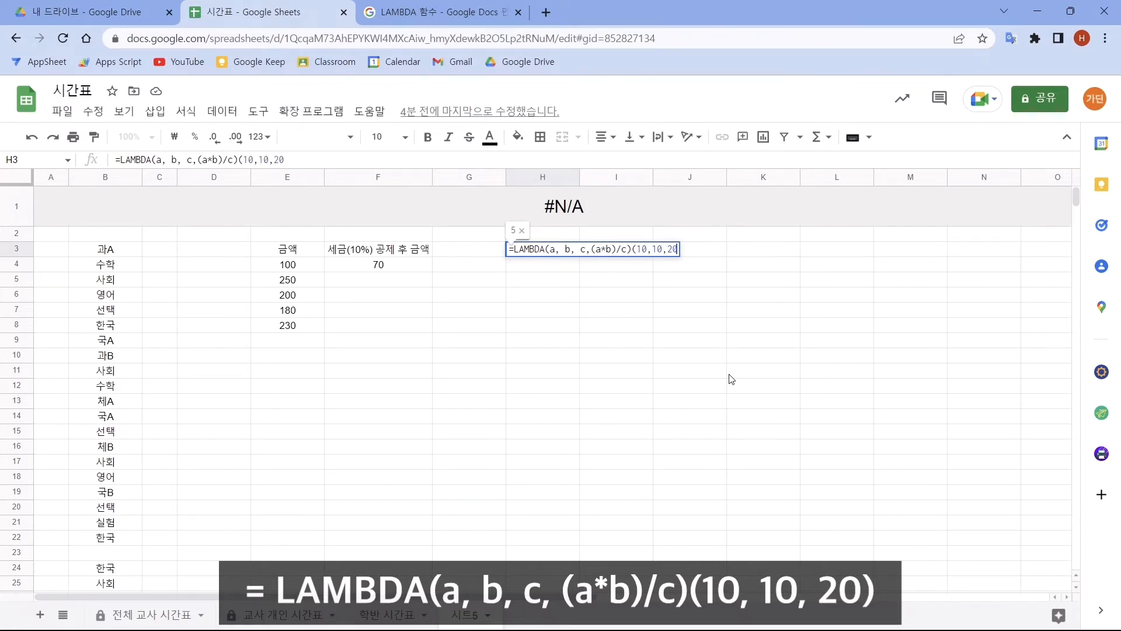
type(")")
key("Return")
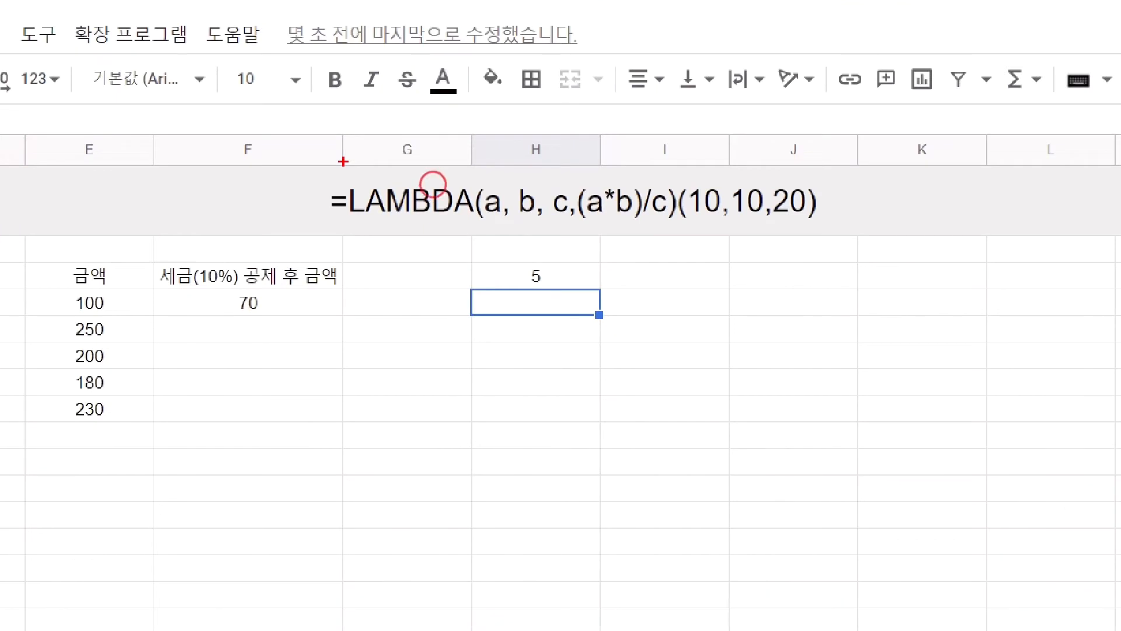
left_click_drag(344, 161, 832, 240)
left_click_drag(690, 220, 836, 217)
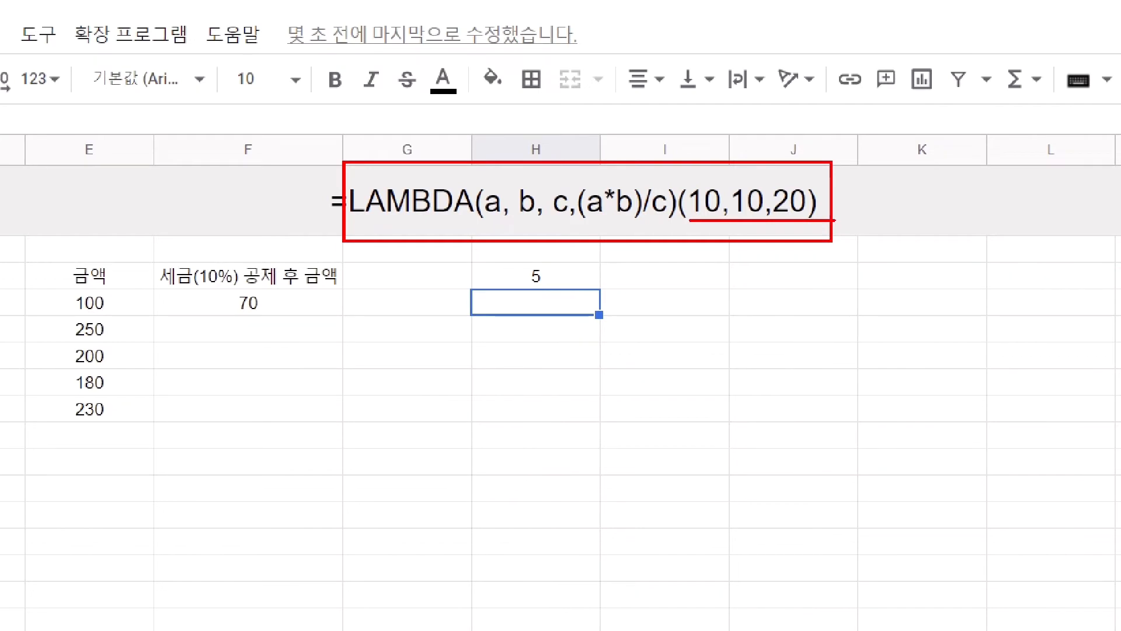
left_click_drag(574, 184, 681, 226)
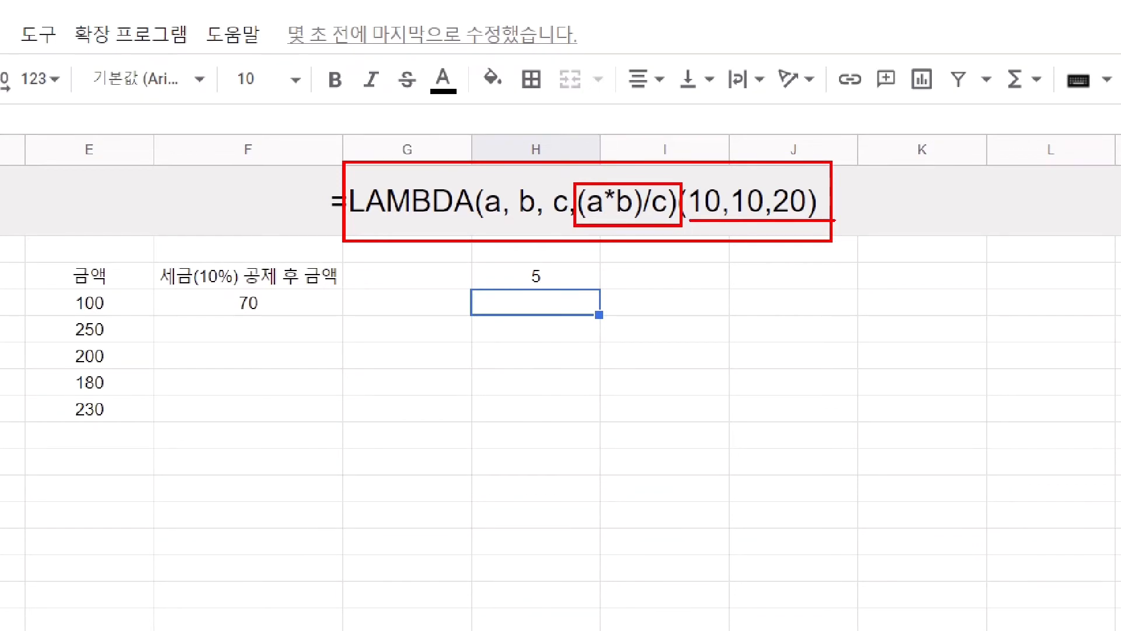
- Enter =LAMBDA(a,b,AVERAGE(a, b))(10,90) in cell I3 to average two values
left_click(664, 275)
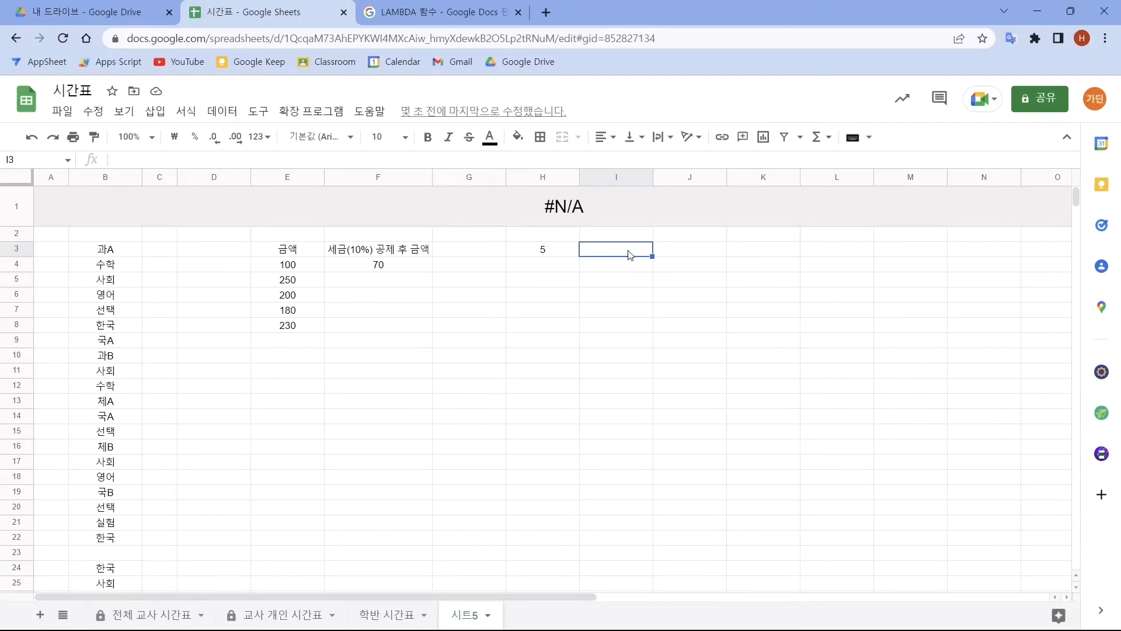
type("=LAMBDA(")
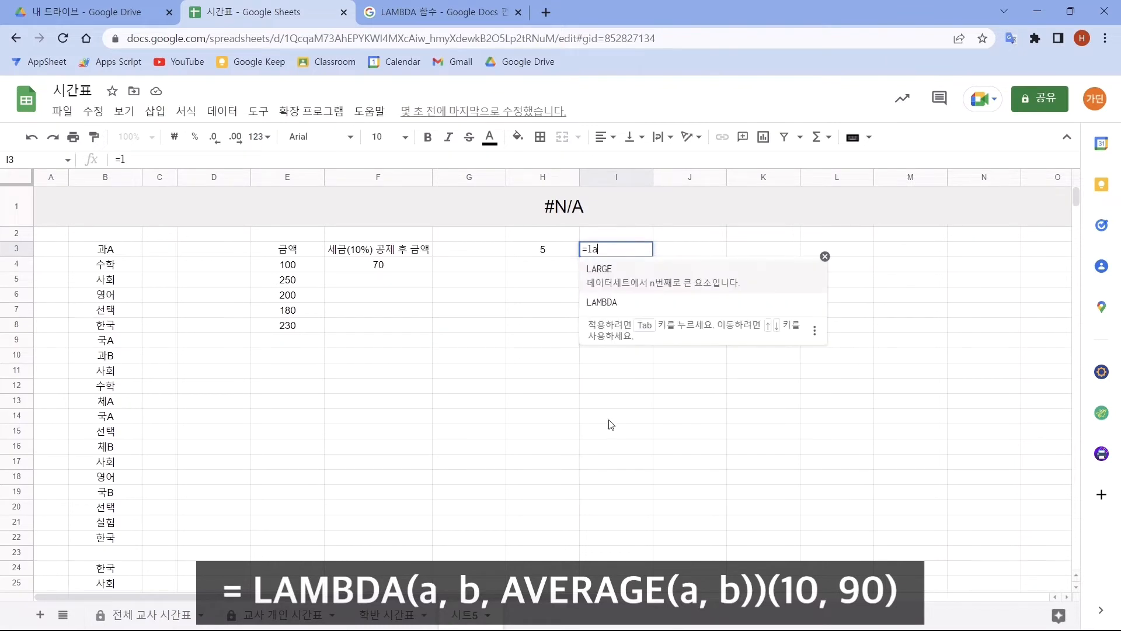
type("a,b,")
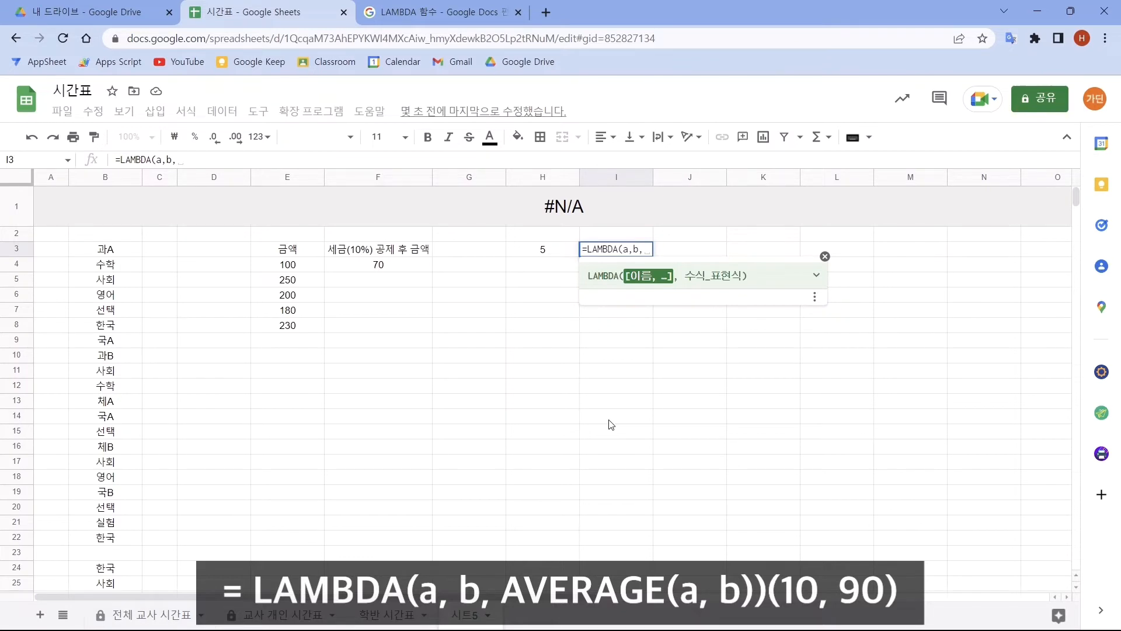
type("AVERAGE(")
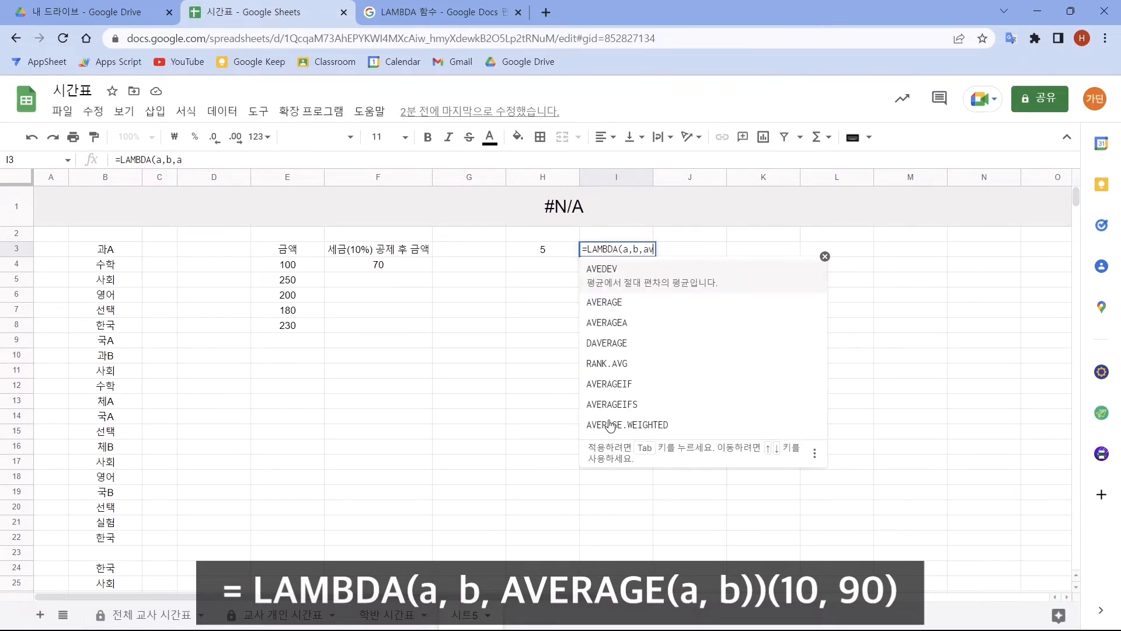
type("a, b")
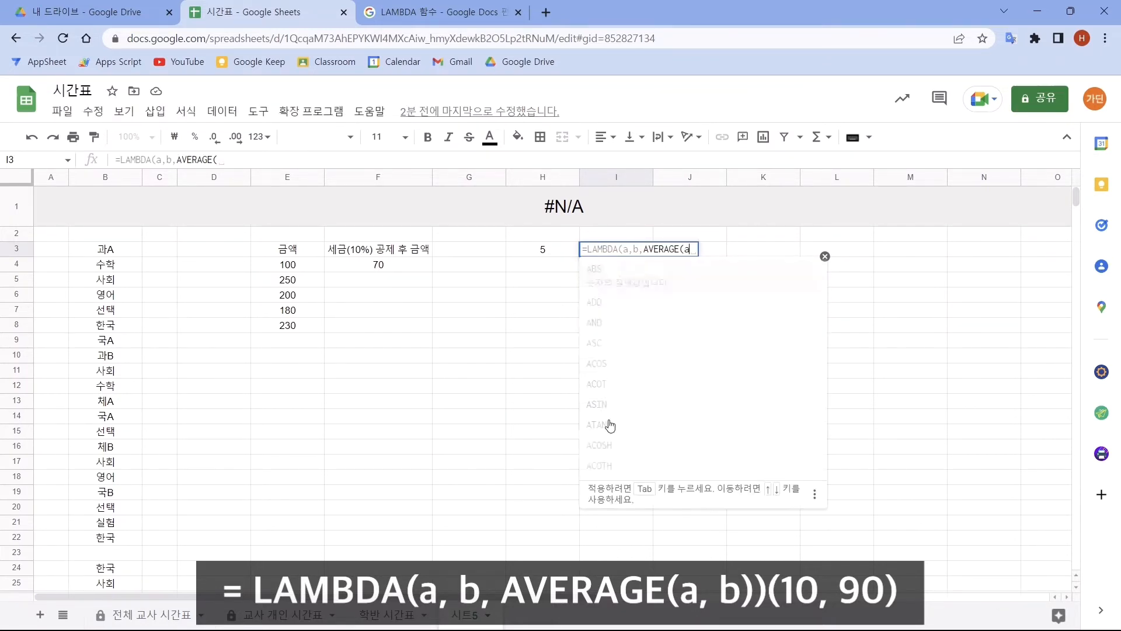
type("))")
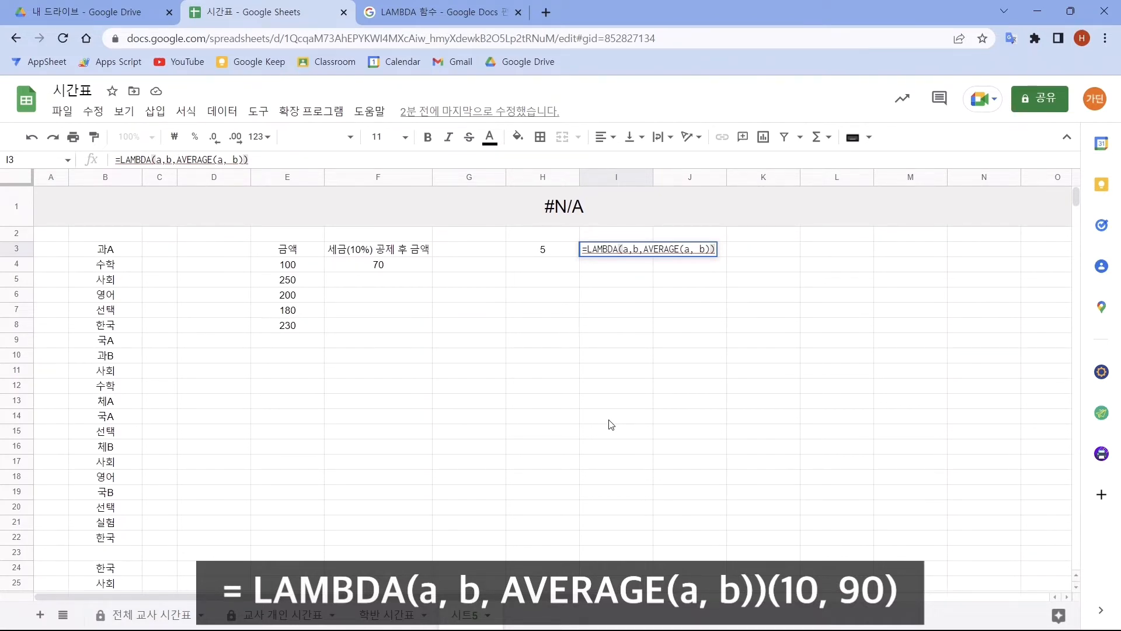
type("(")
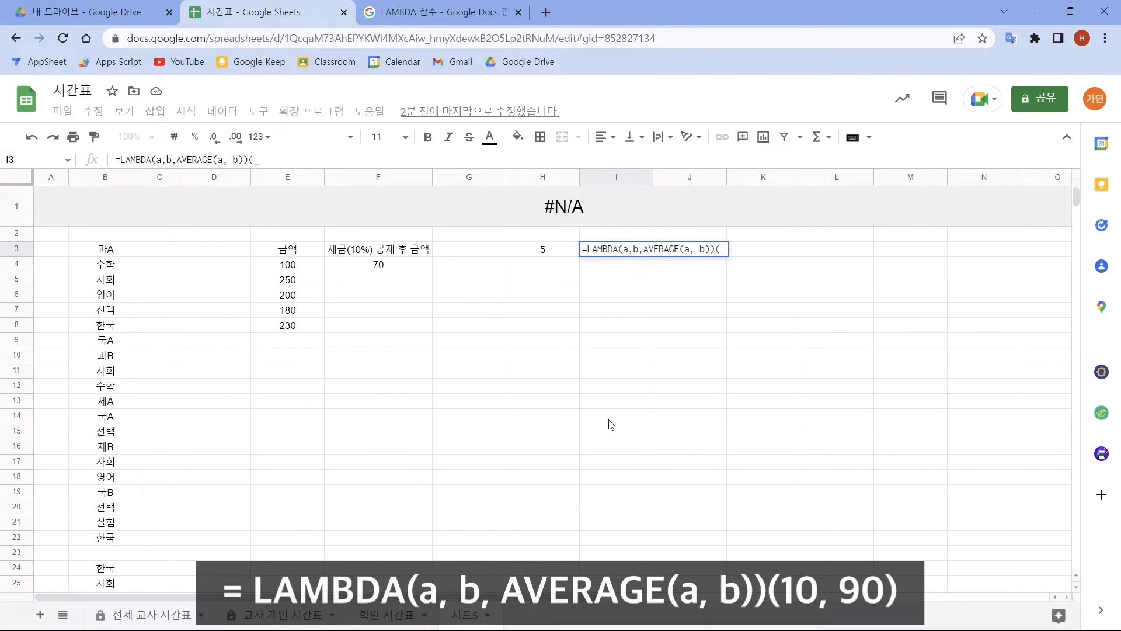
type("10")
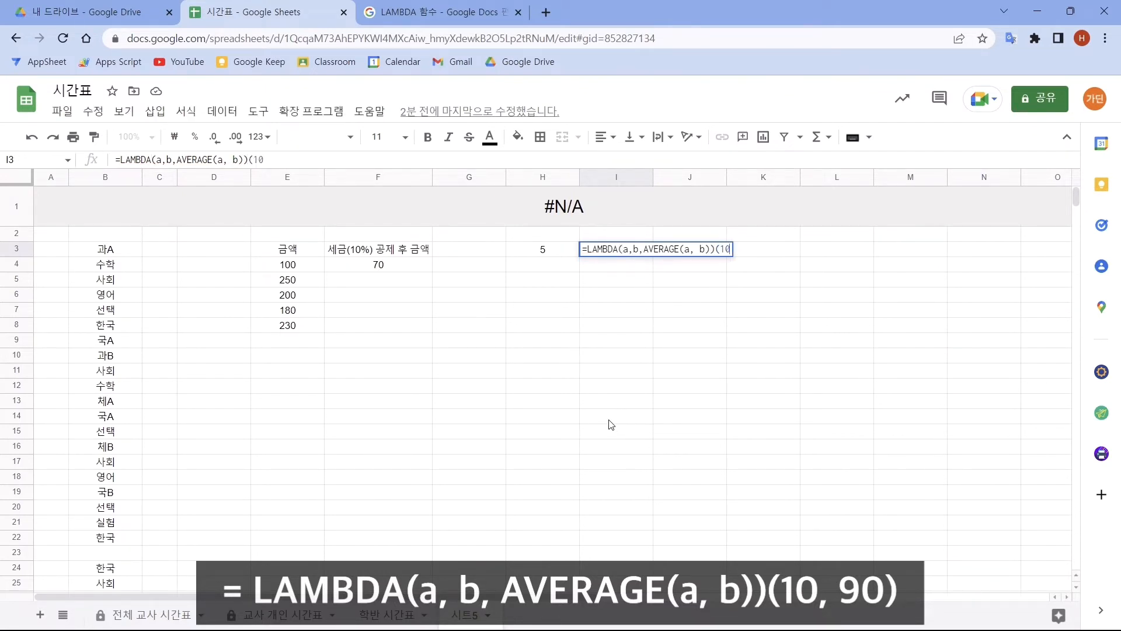
type(",90)")
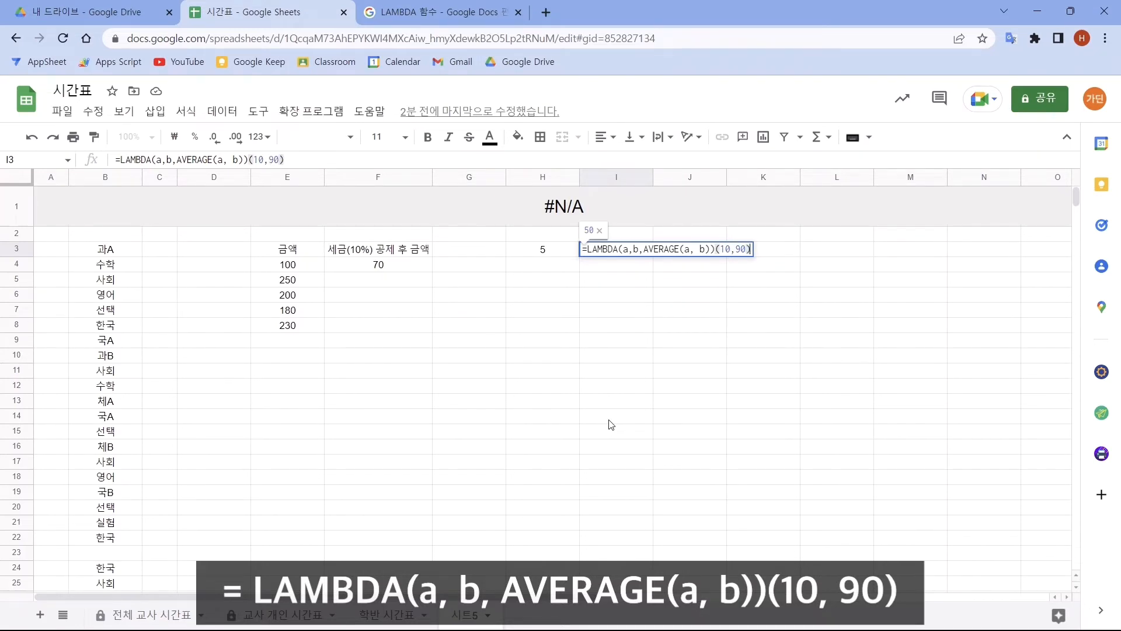
key("Return")
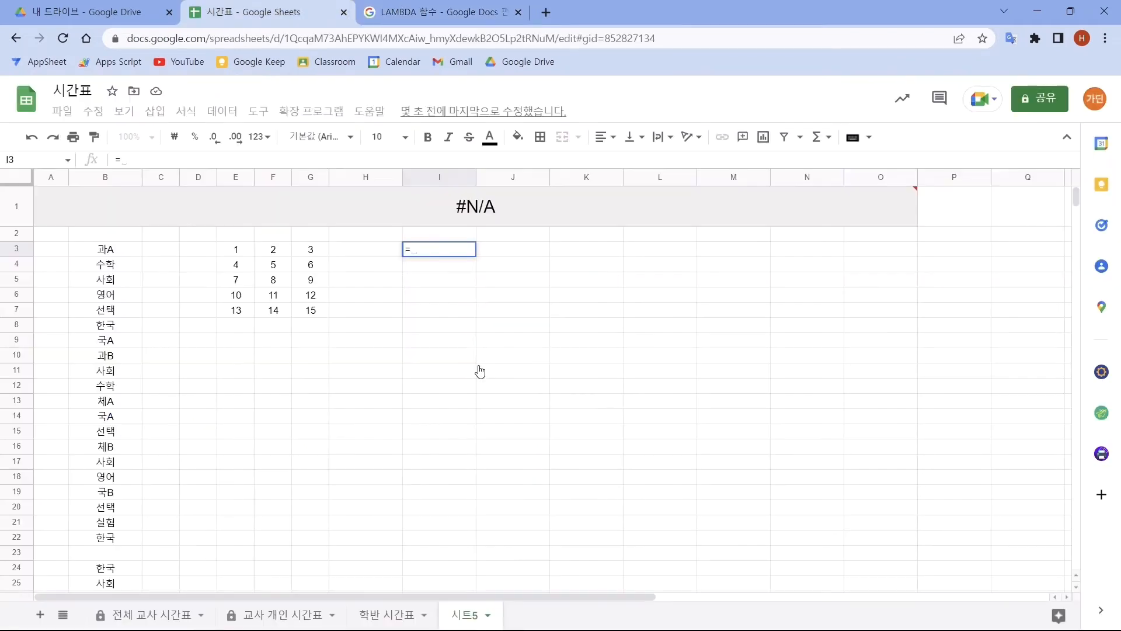
type("map")
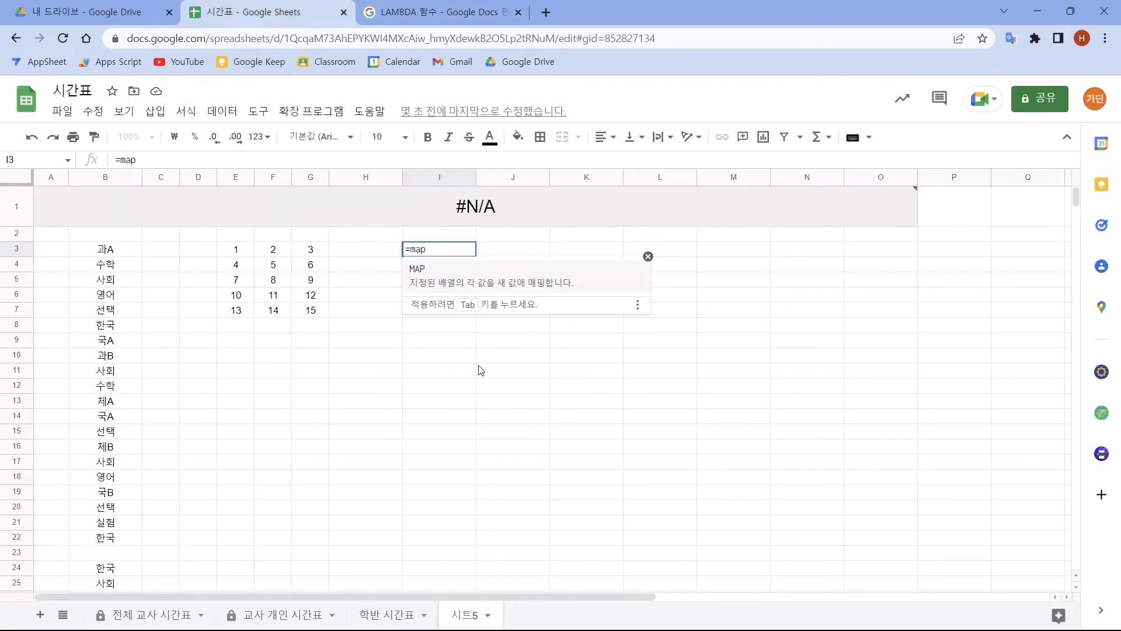
key("Tab")
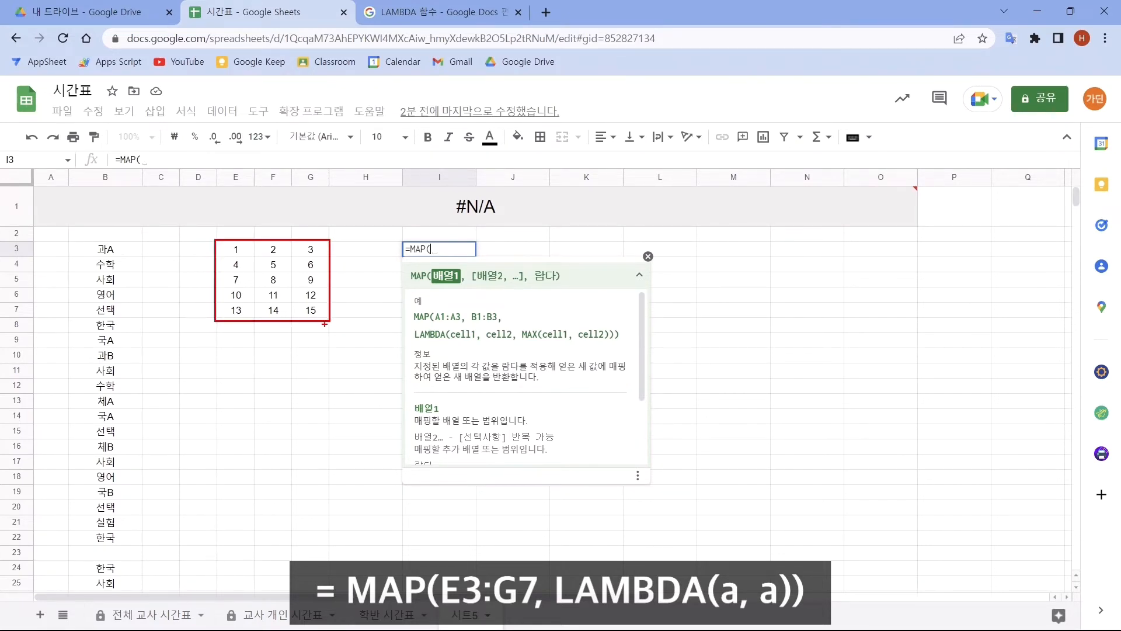
left_click_drag(218, 351, 332, 428)
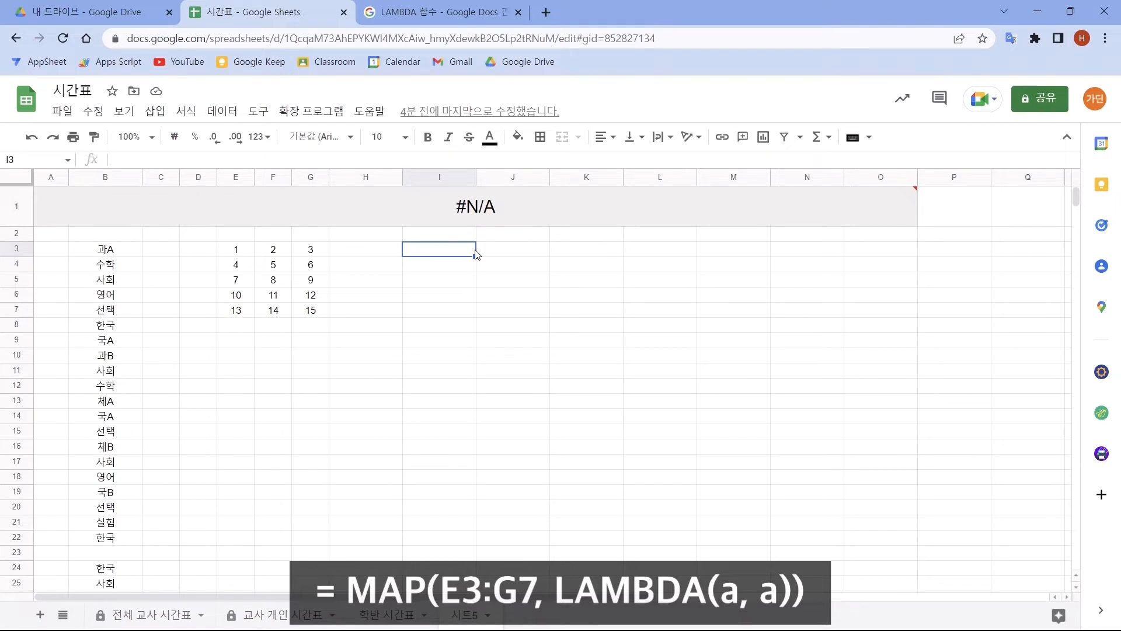
- Enter =MAP(E3:G7,LAMBDA(a,a)) in cell I3 to return every value of the number grid
type("=MAP(")
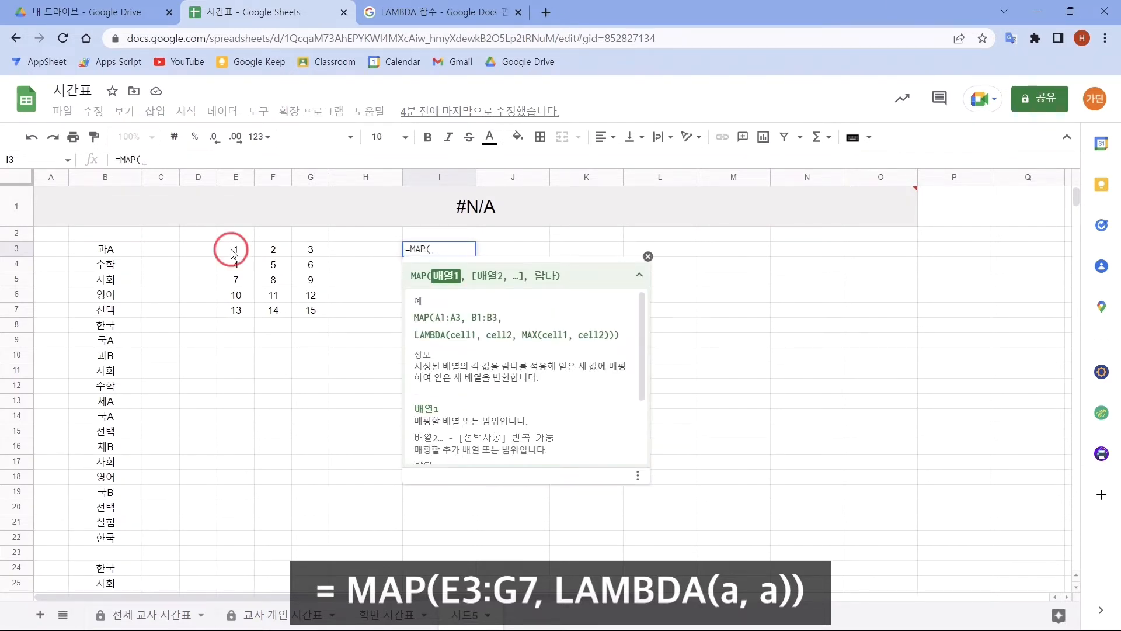
left_click_drag(236, 250, 306, 314)
type(",")
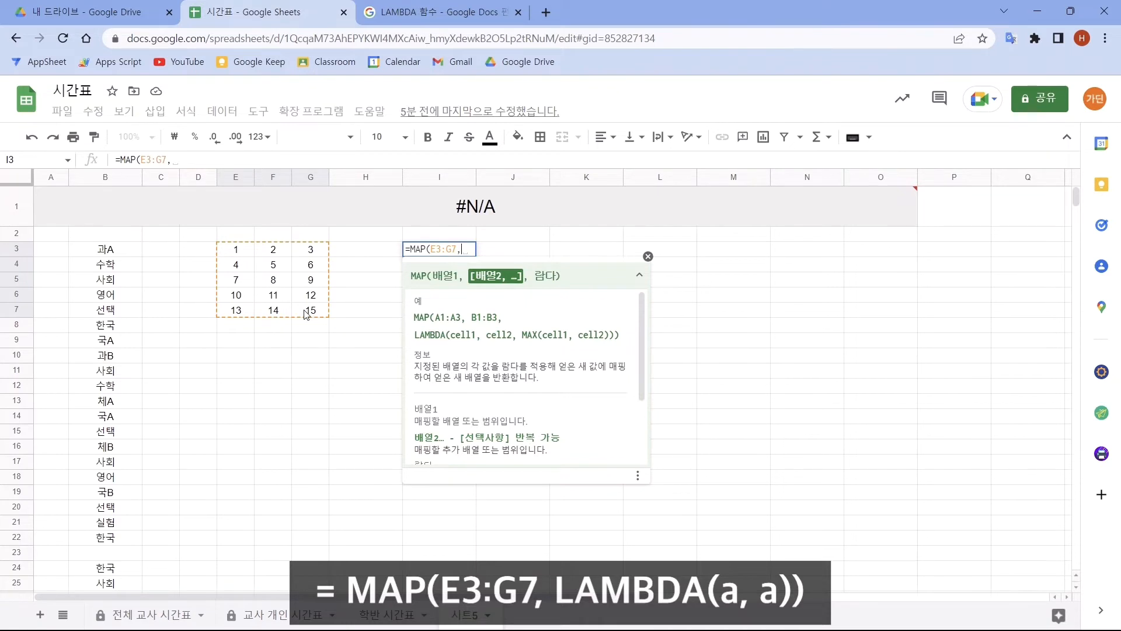
type("LAMBDA(")
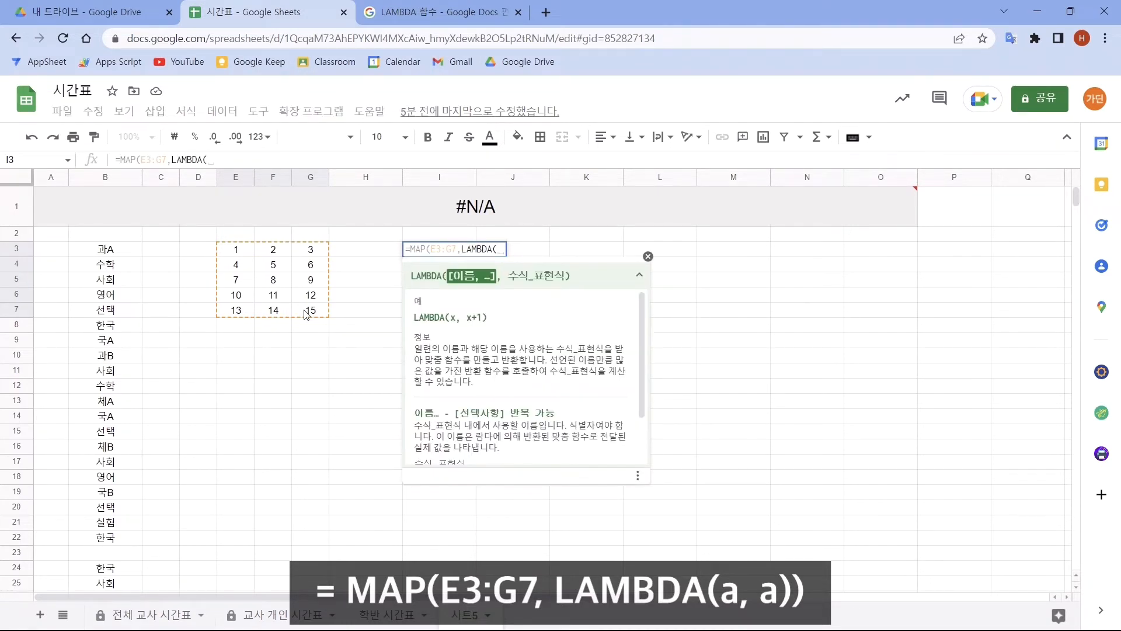
type("a,")
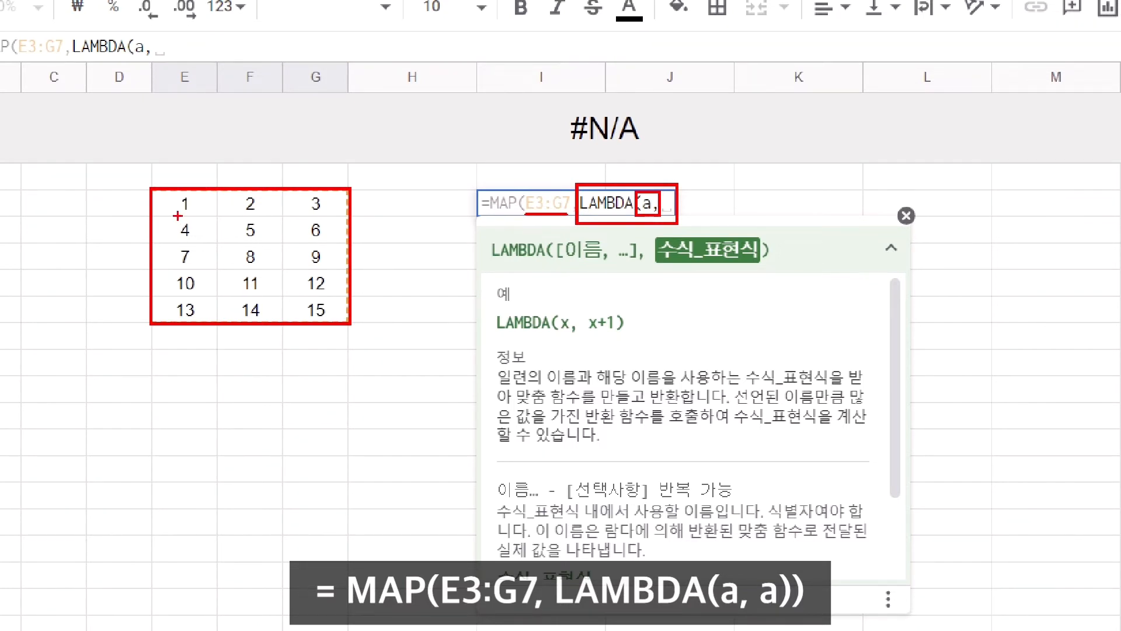
left_click_drag(178, 216, 198, 216)
left_click_drag(240, 217, 263, 218)
left_click_drag(301, 216, 329, 216)
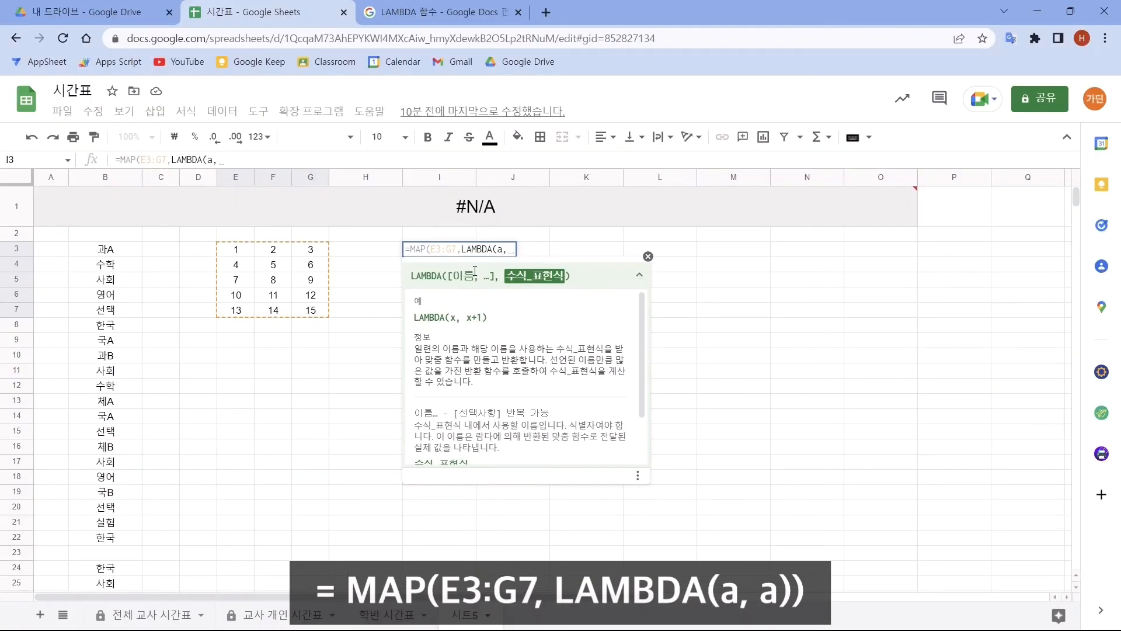
type("a")
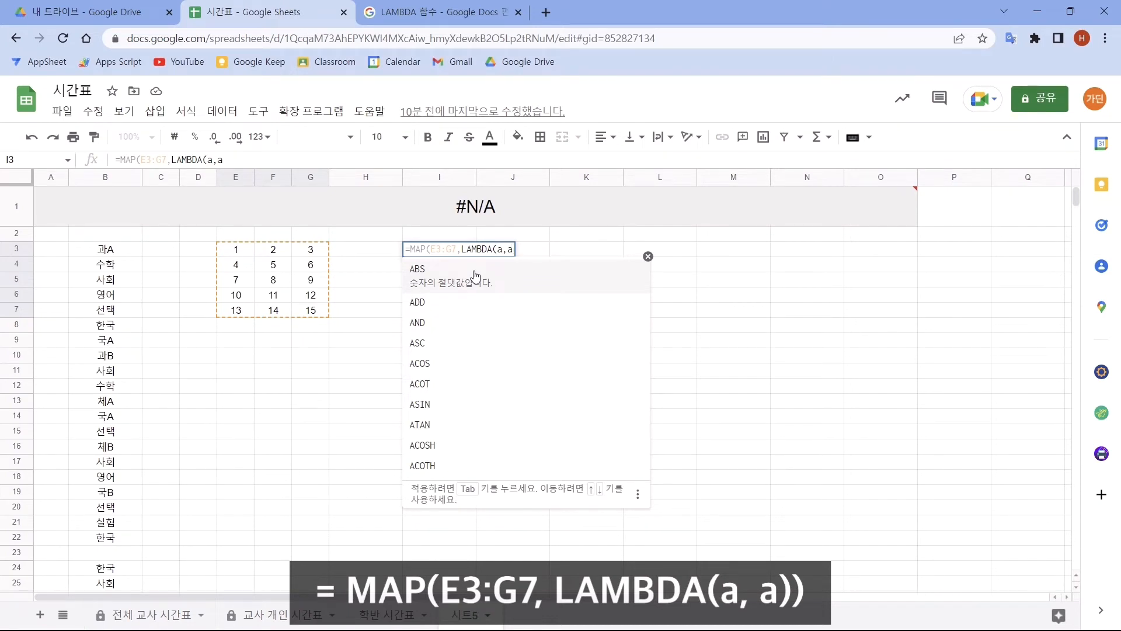
type(")")
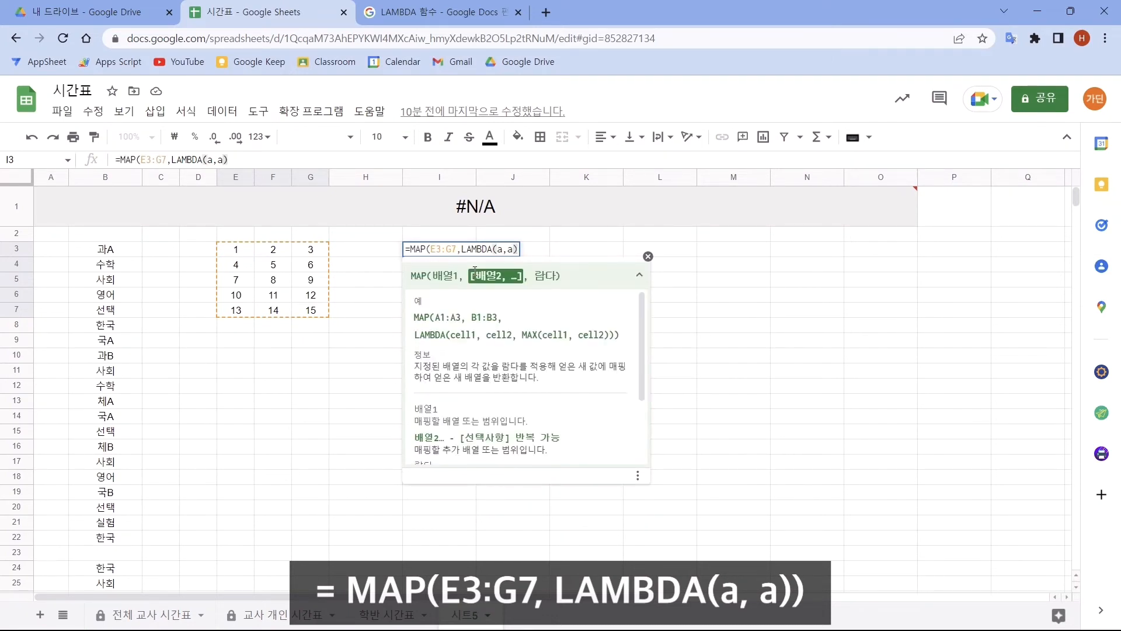
type(")")
key("Return")
- Compare the cells of the source grid E3:G7 one by one with the matching cells of the MAP output I3:K7
left_click_drag(439, 249, 596, 315)
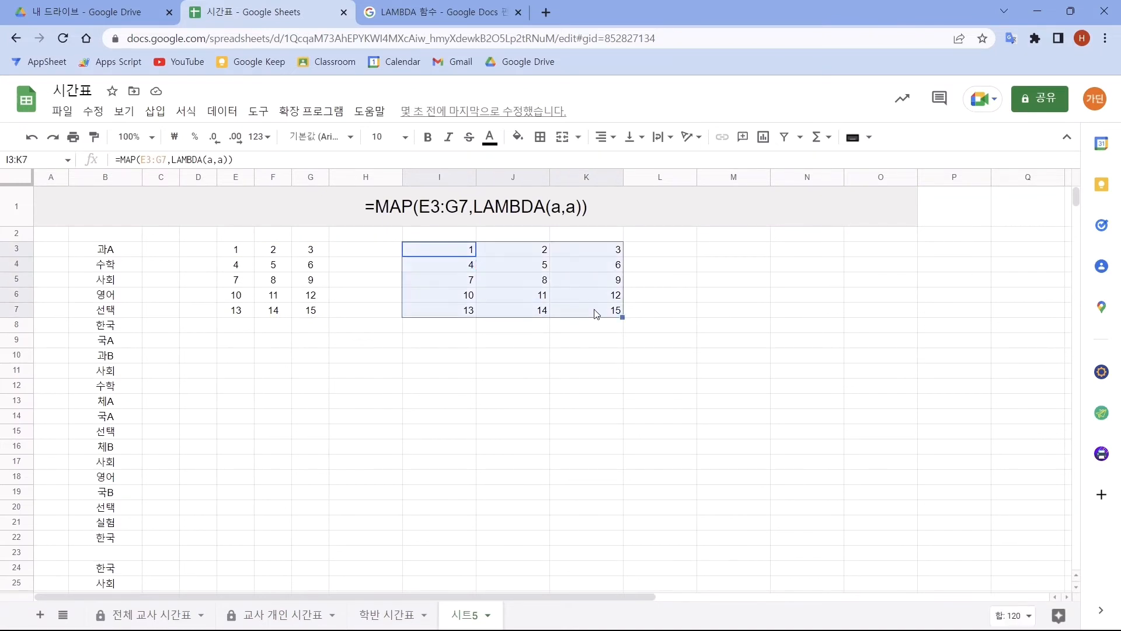
left_click(241, 255, "ctrl")
left_click(431, 253, "ctrl")
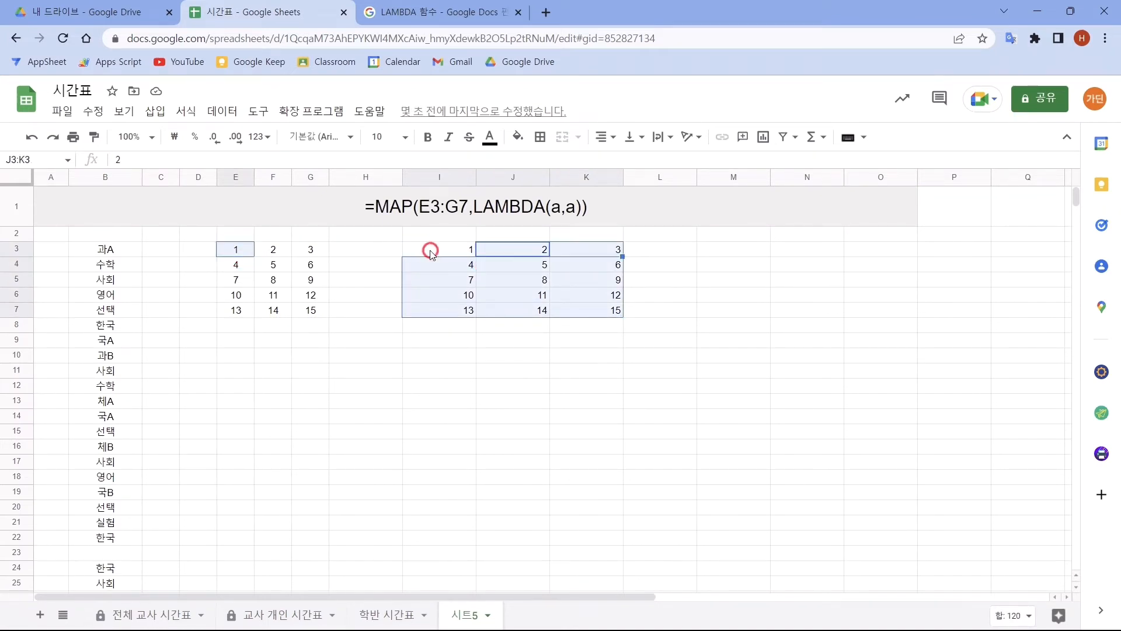
left_click(278, 250, "ctrl")
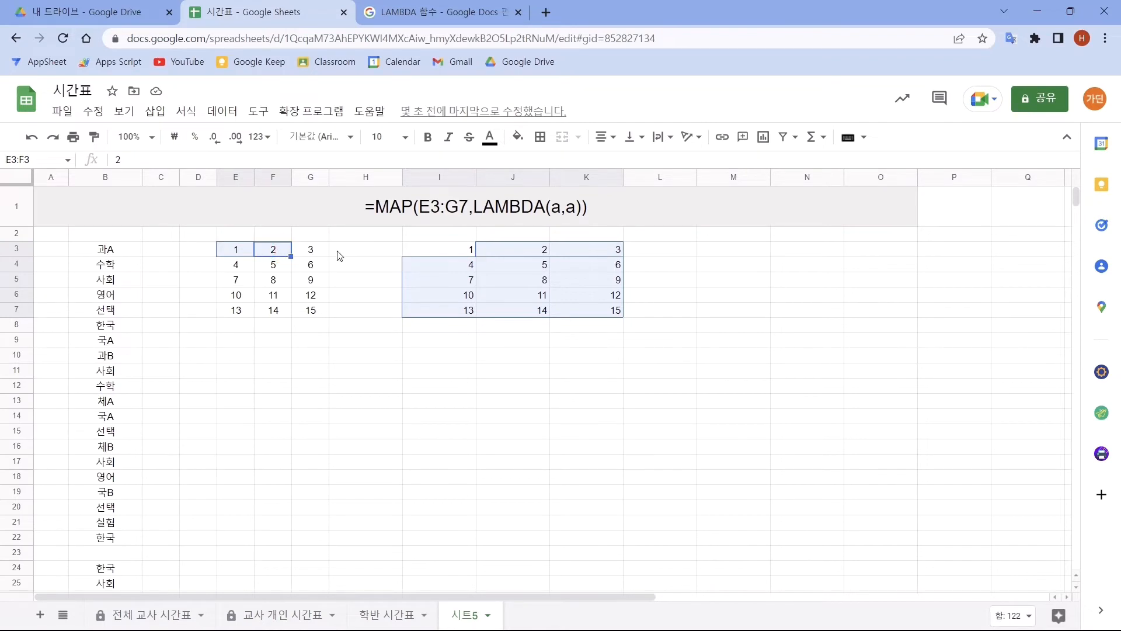
left_click(517, 252, "ctrl")
left_click(310, 250, "ctrl")
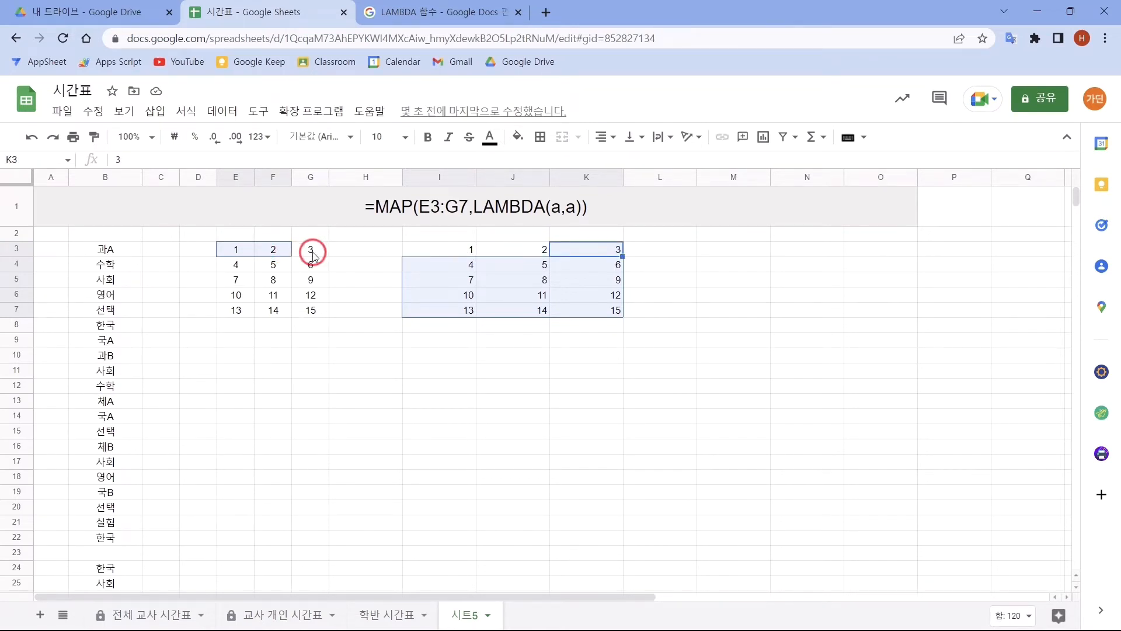
left_click(578, 249, "ctrl")
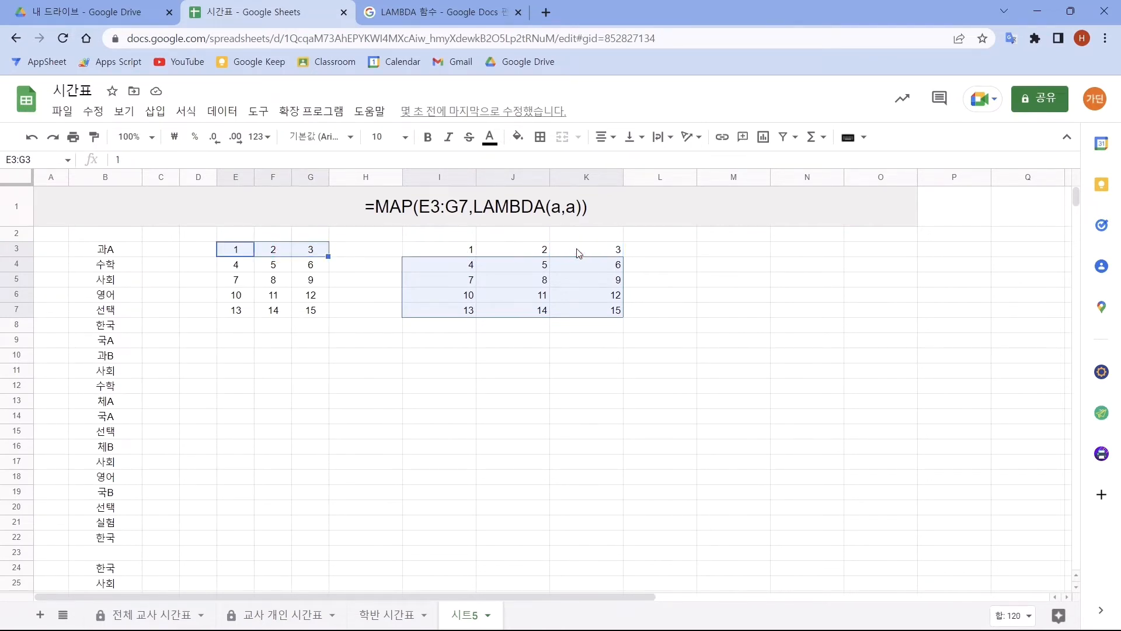
left_click(455, 269, "ctrl")
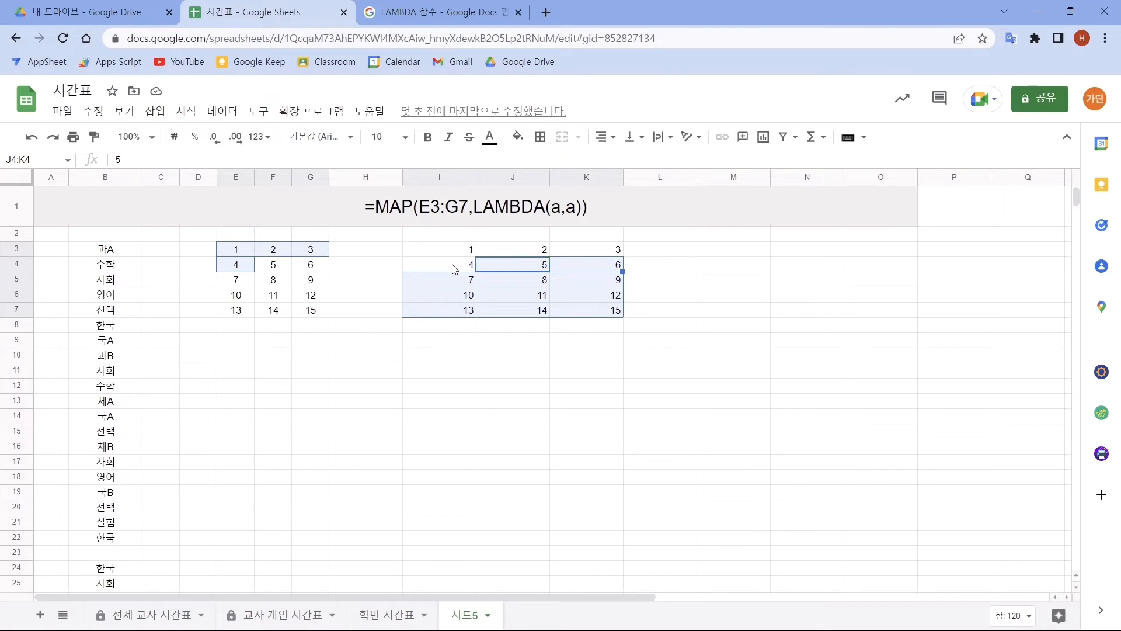
- Clear the MAP formula from cell I3 and fill the range I3:K7 with light yellow
left_click(443, 256)
key("Delete")
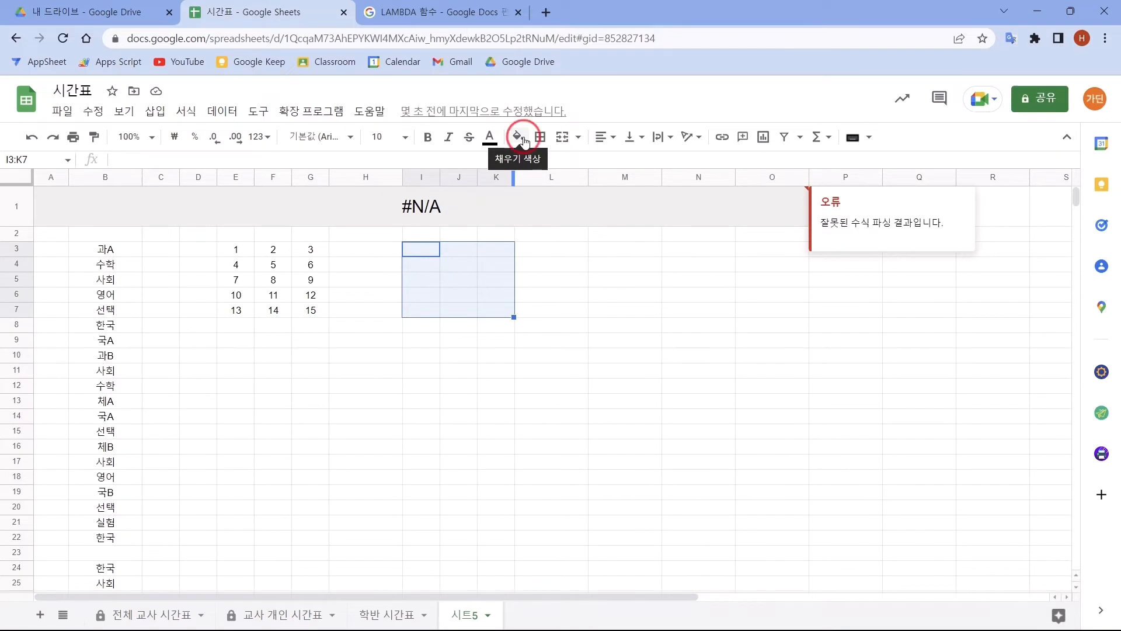
left_click(518, 137)
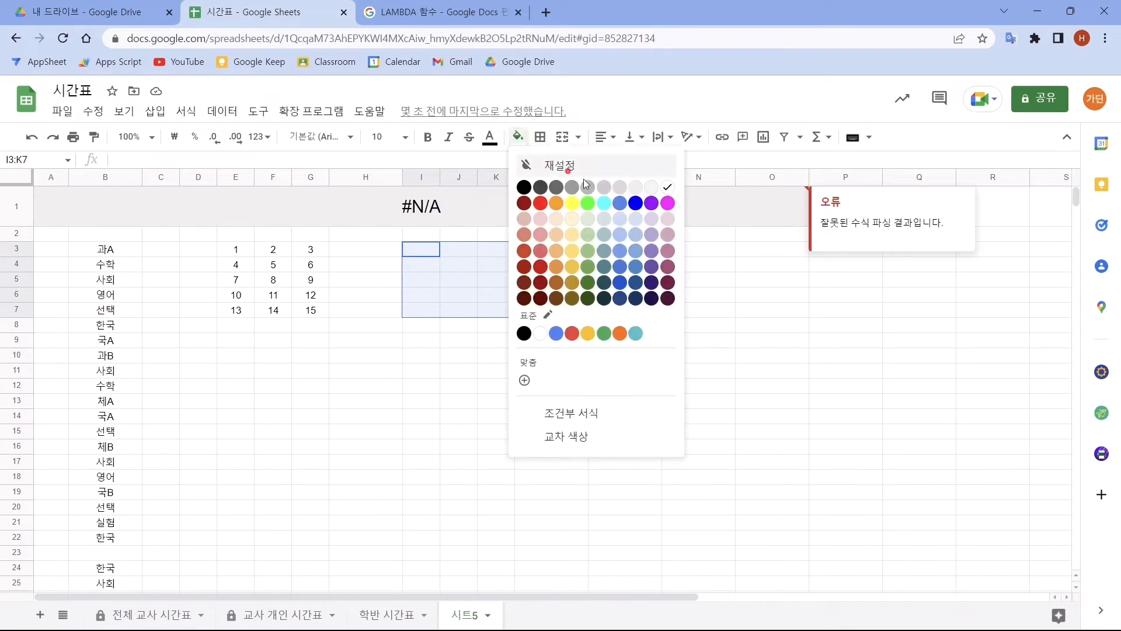
left_click(585, 216)
- Enter =MAP(E3:G7,LAMBDA(r,"korea")) in cell I3 to return the text korea for every cell of the number grid
left_click(433, 255)
type("=")
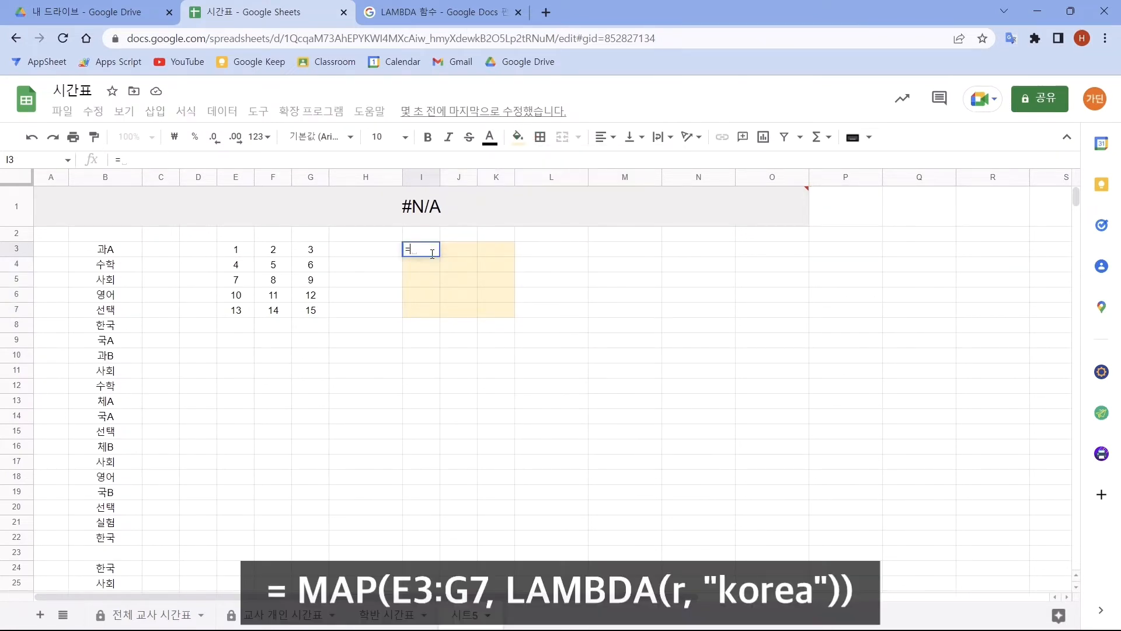
type("MAP(")
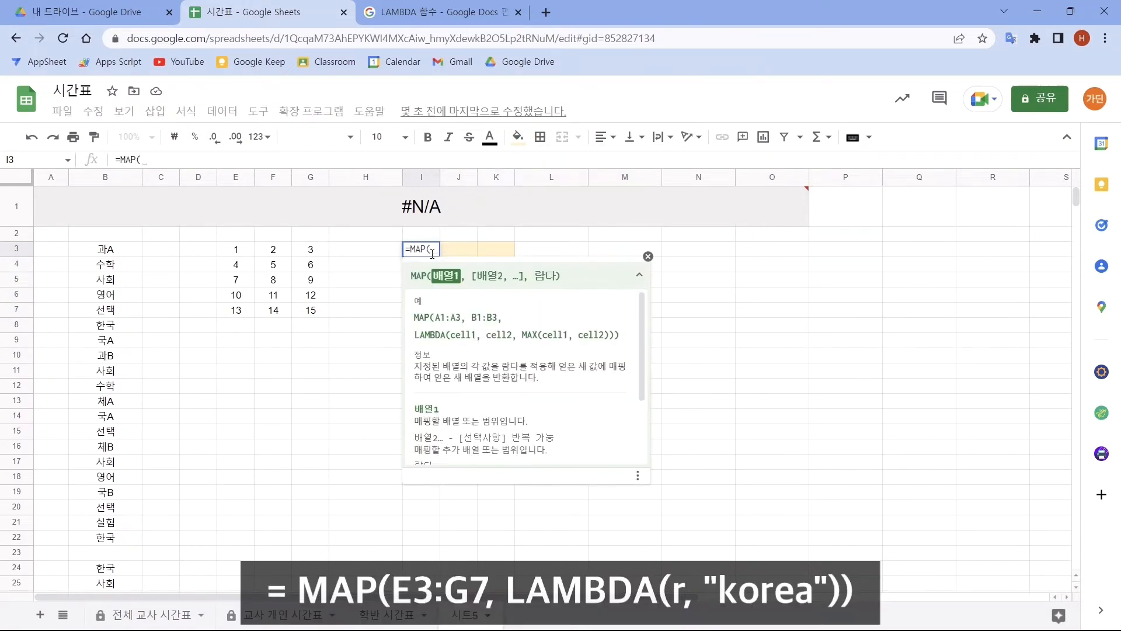
left_click_drag(240, 251, 308, 310)
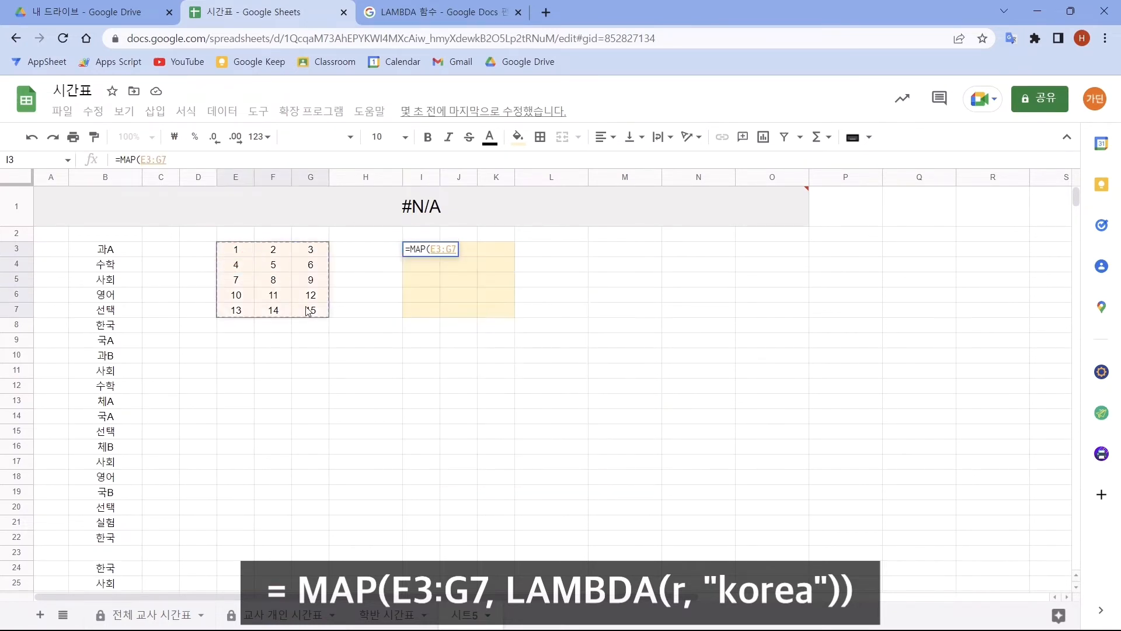
type(", ")
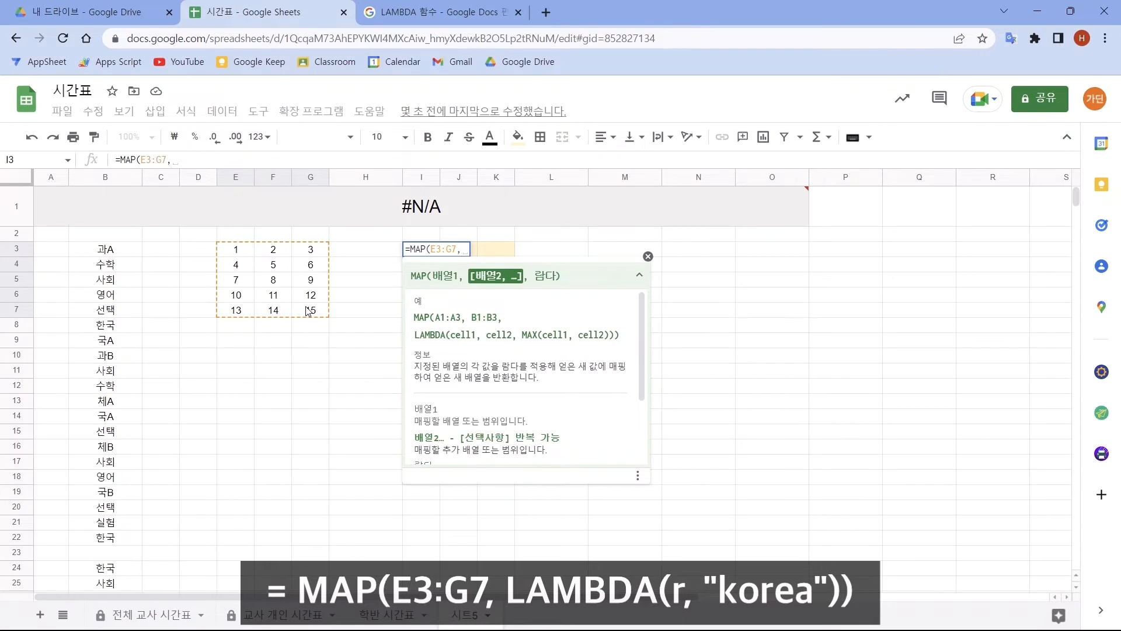
type("LAM")
key("Tab")
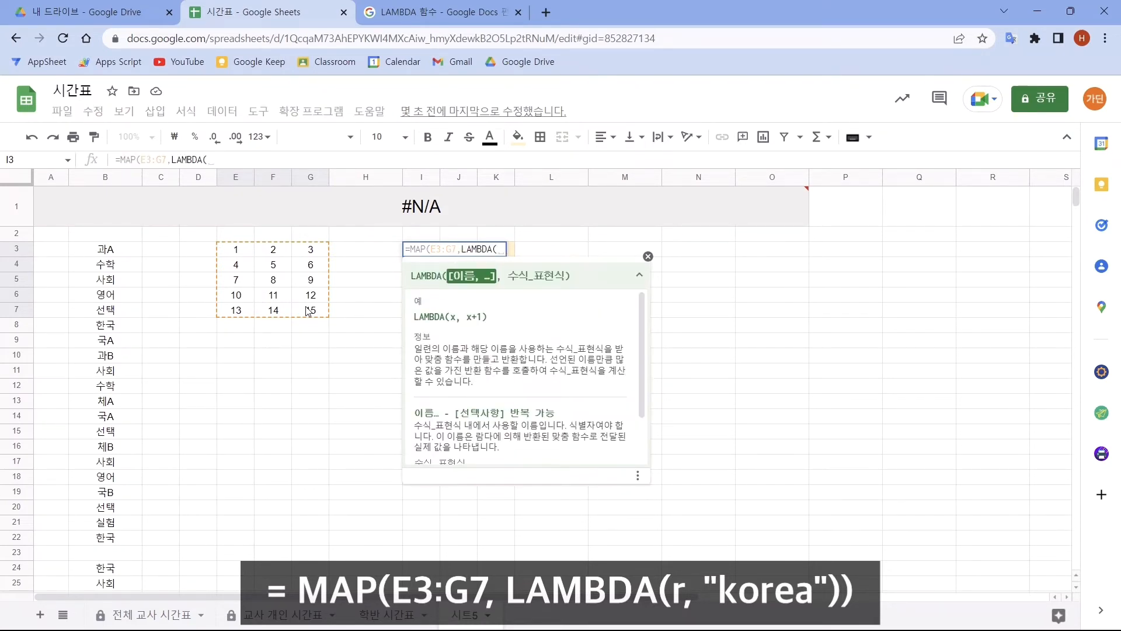
type("r")
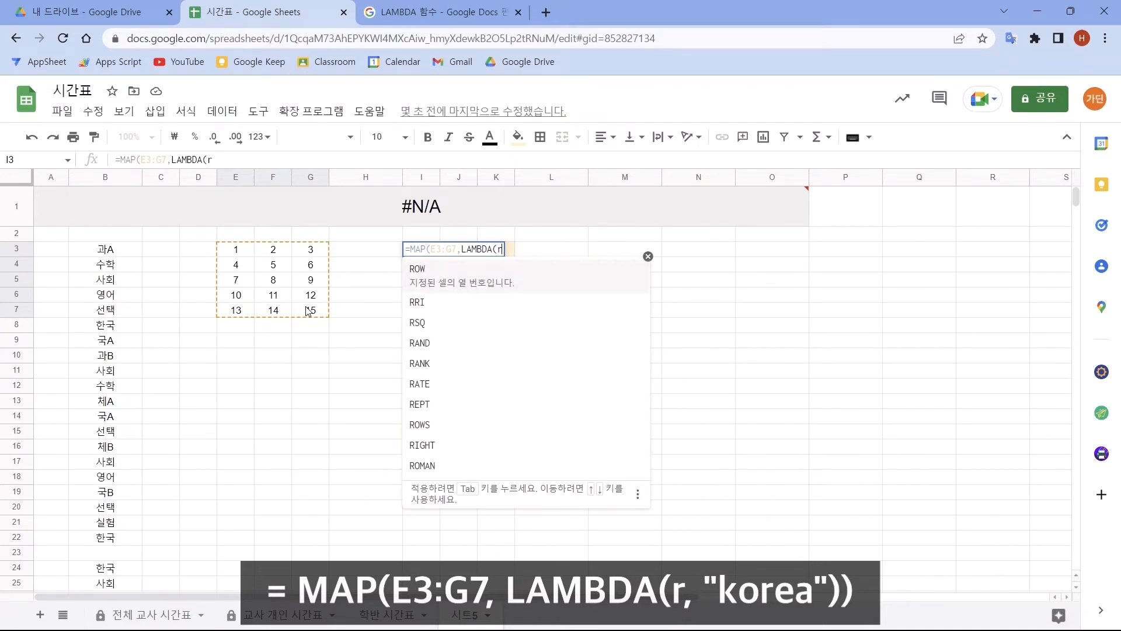
type(",")
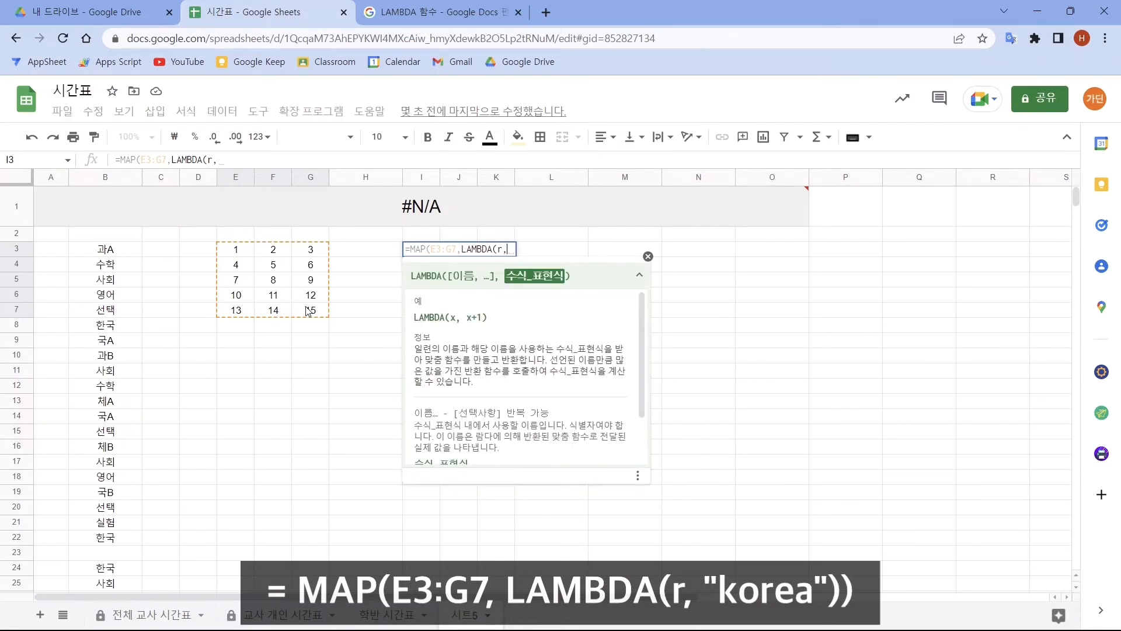
left_click_drag(237, 250, 313, 314)
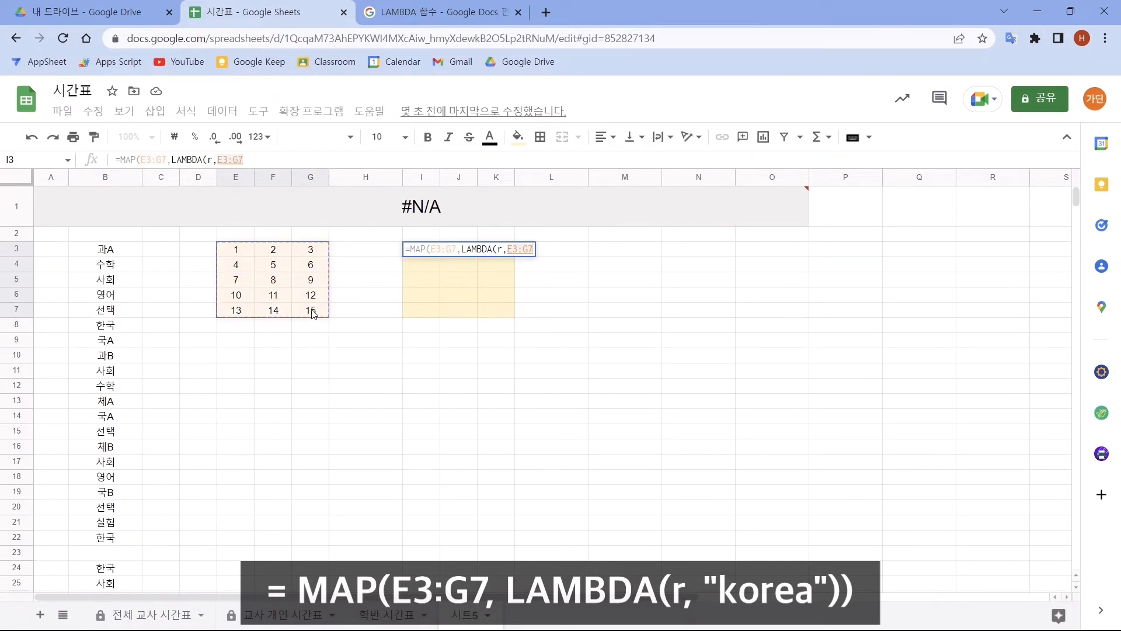
key("BackSpace")
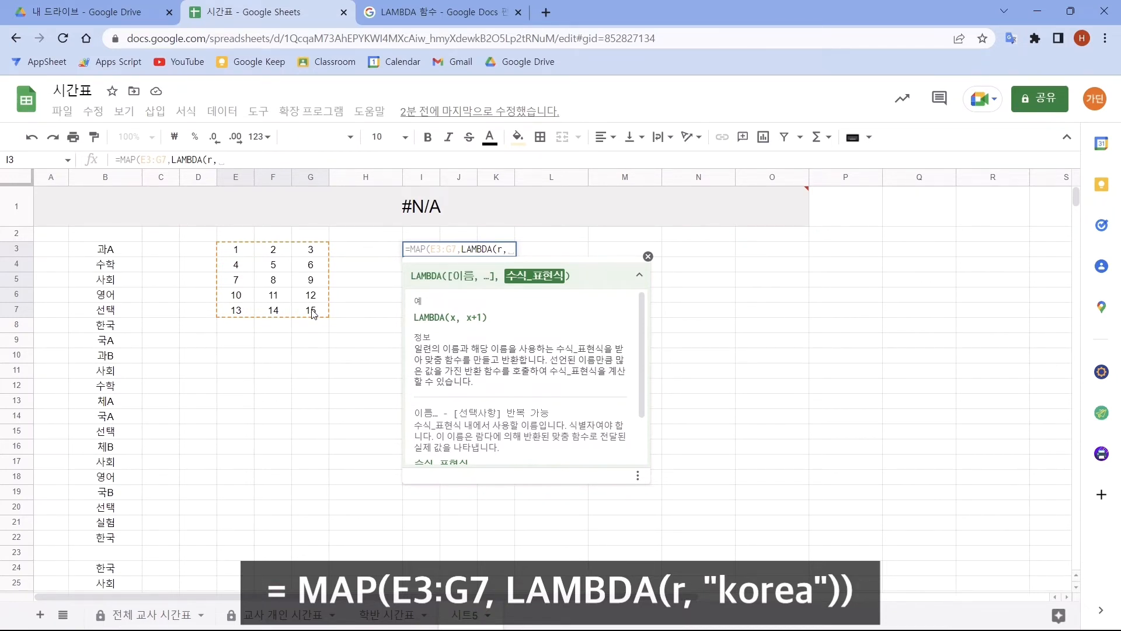
type("\"korea")
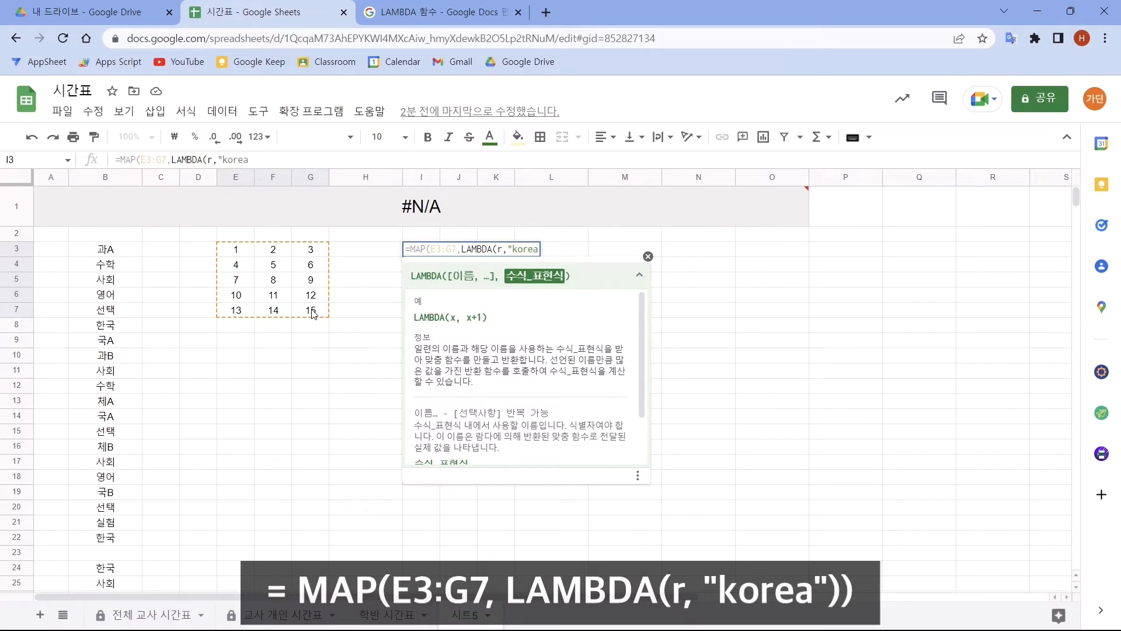
type("\"))")
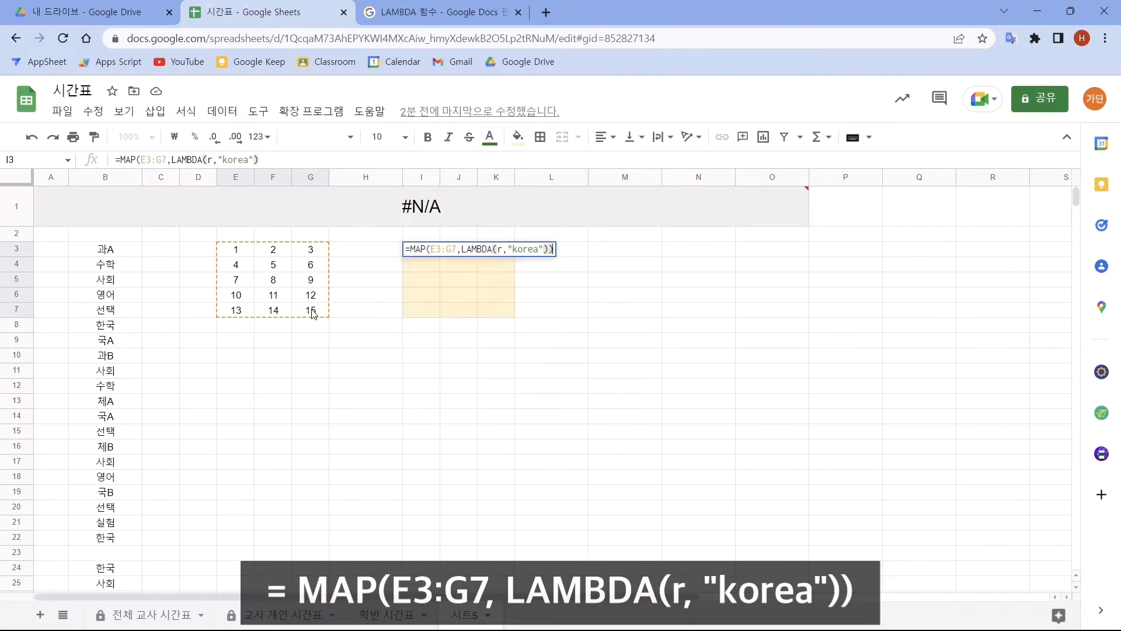
key("Return")
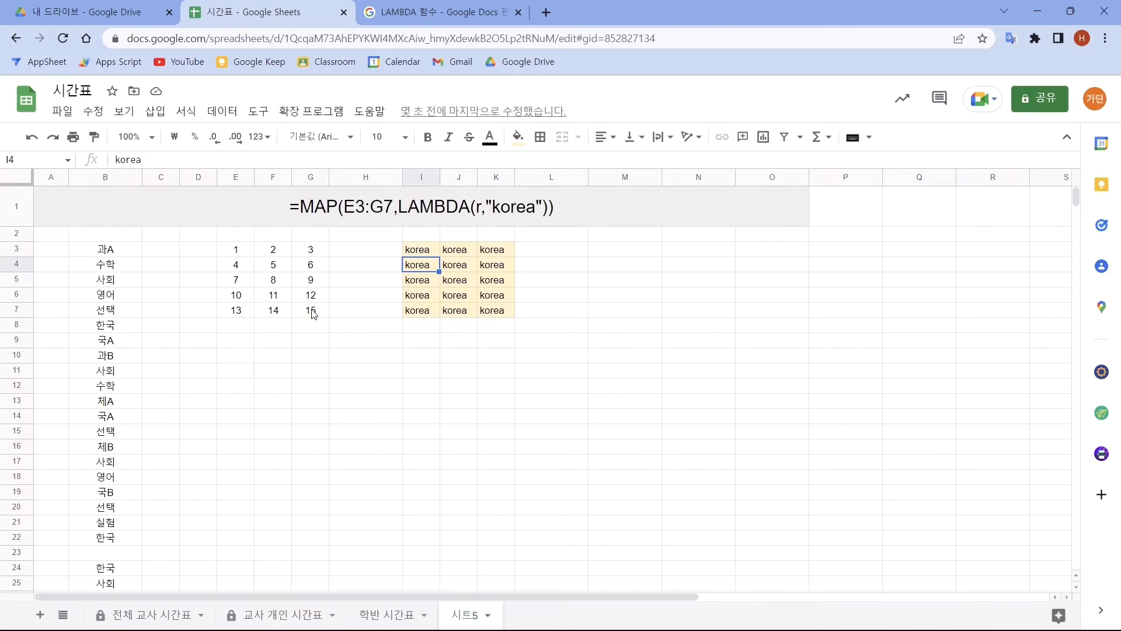
- Fill the range I9:K13 with light blue and enter =MAP(E3:G7,LAMBDA(korea,korea+100)) in cell I9
left_click_drag(421, 340, 494, 401)
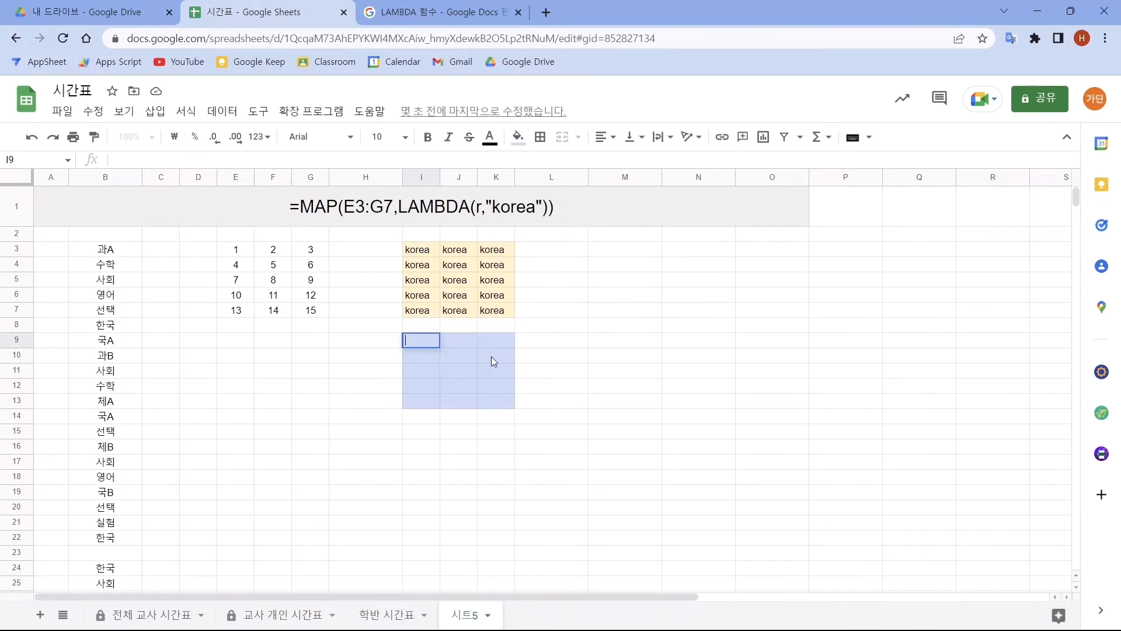
type("=map(")
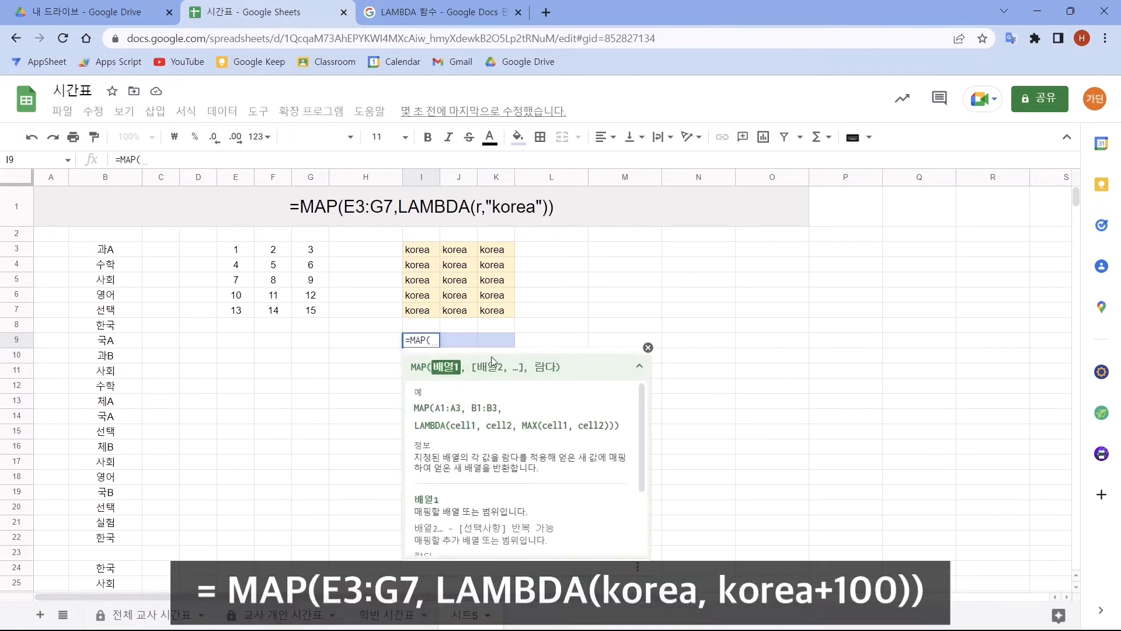
left_click_drag(238, 251, 305, 318)
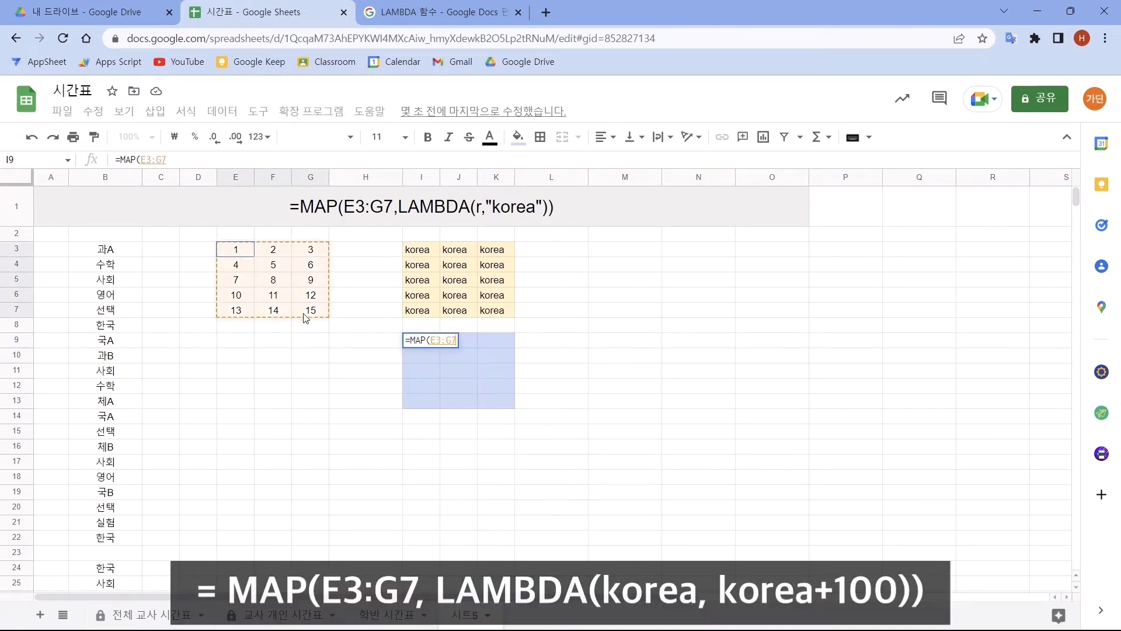
type(", ")
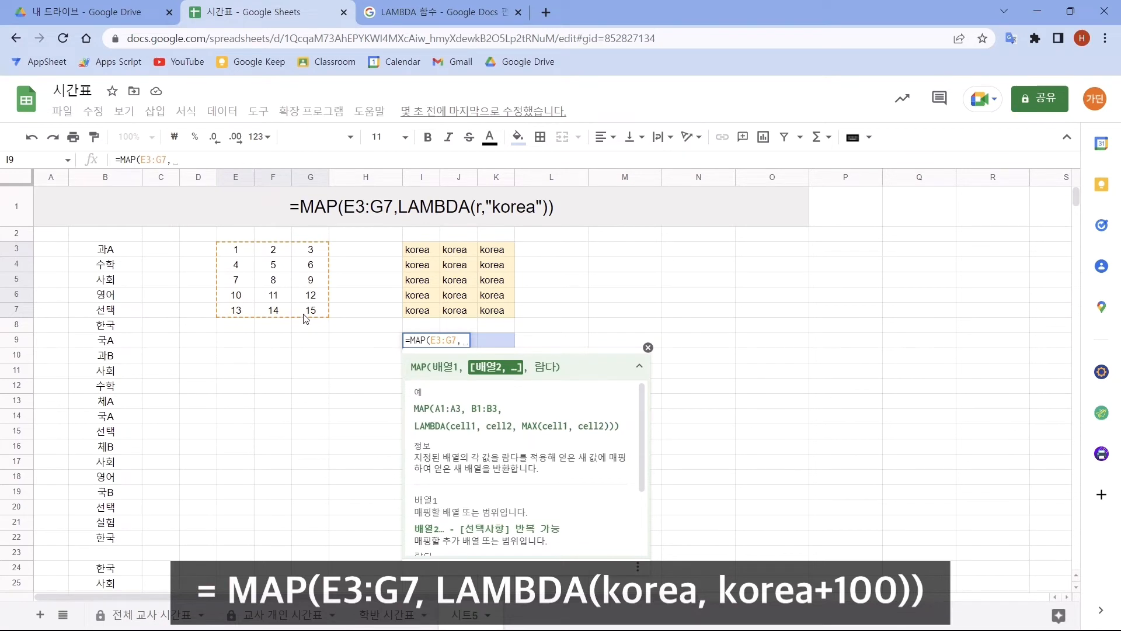
type("lam")
key("Tab")
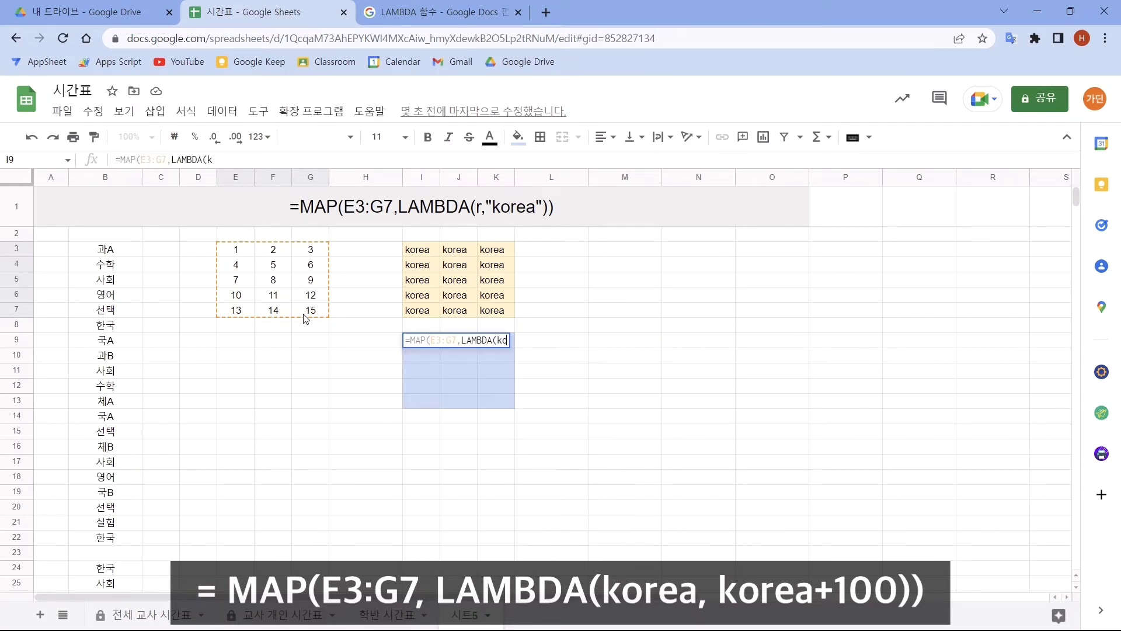
type("korea")
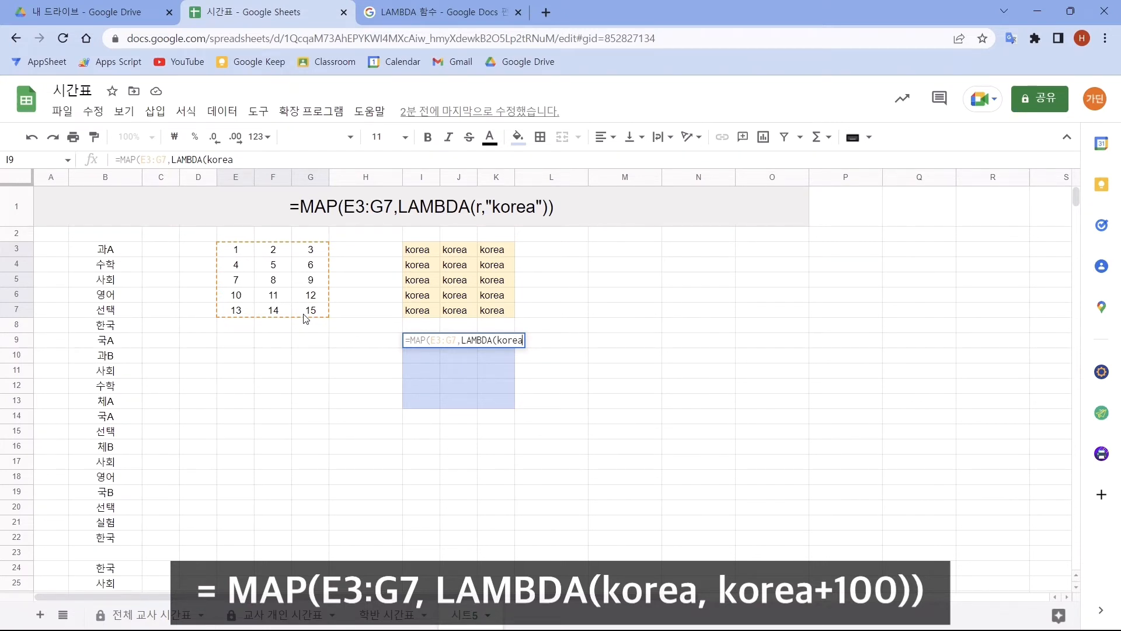
type(",")
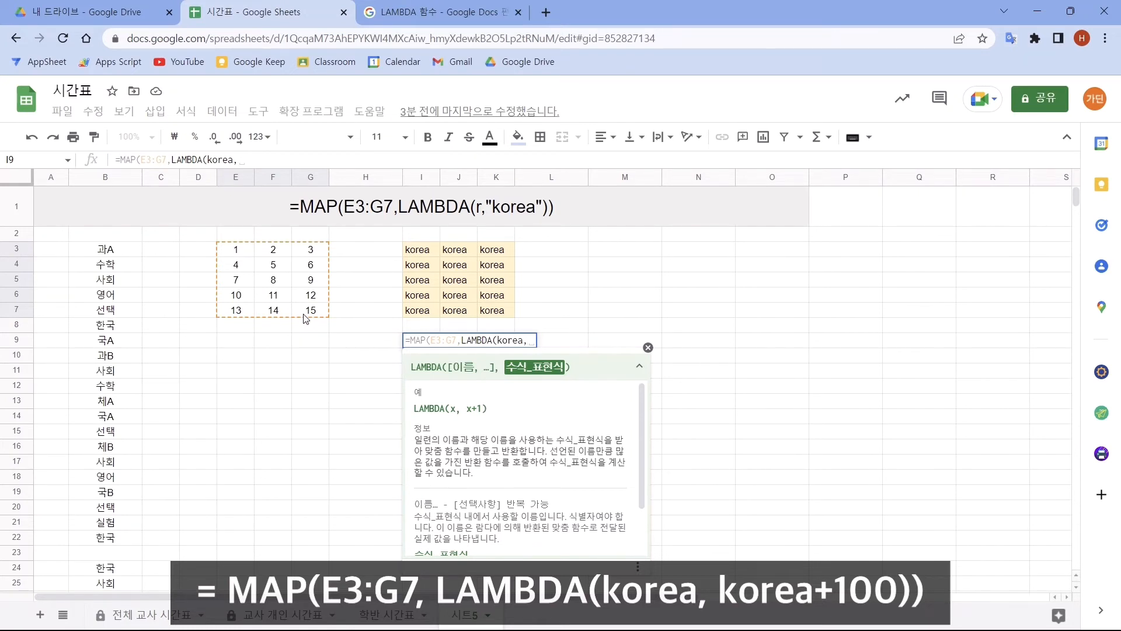
type("korea")
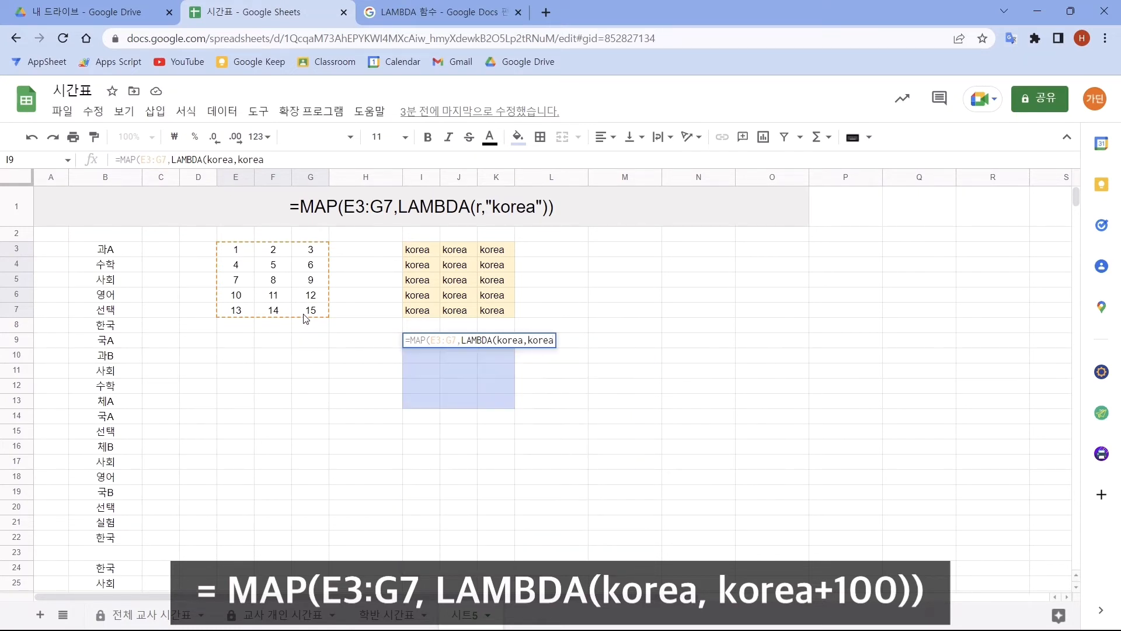
type("+100")
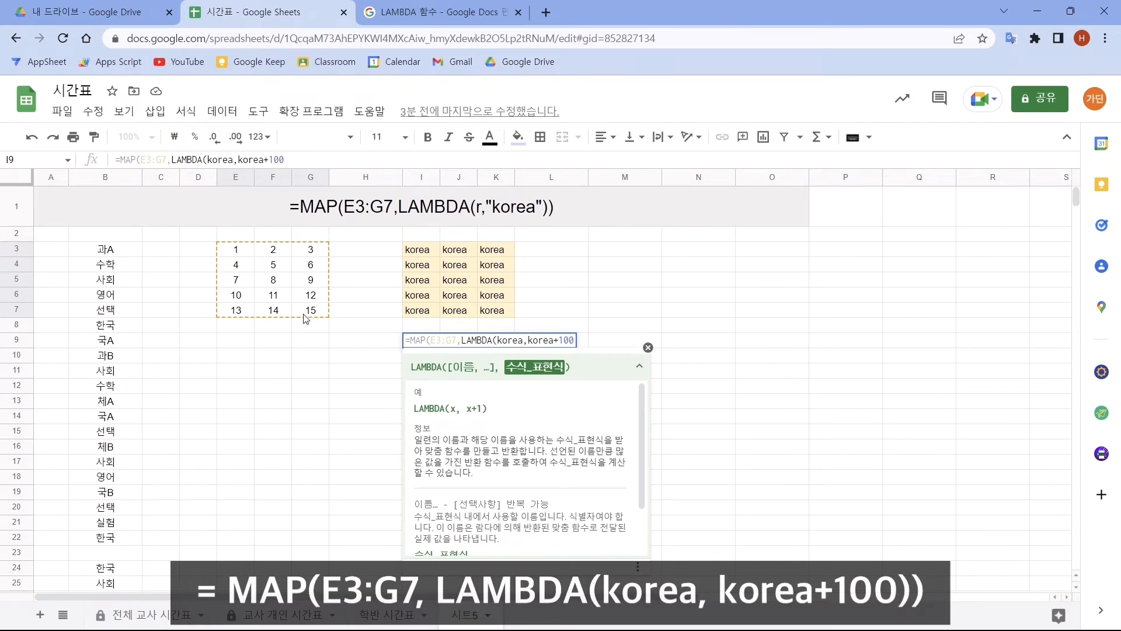
type("))")
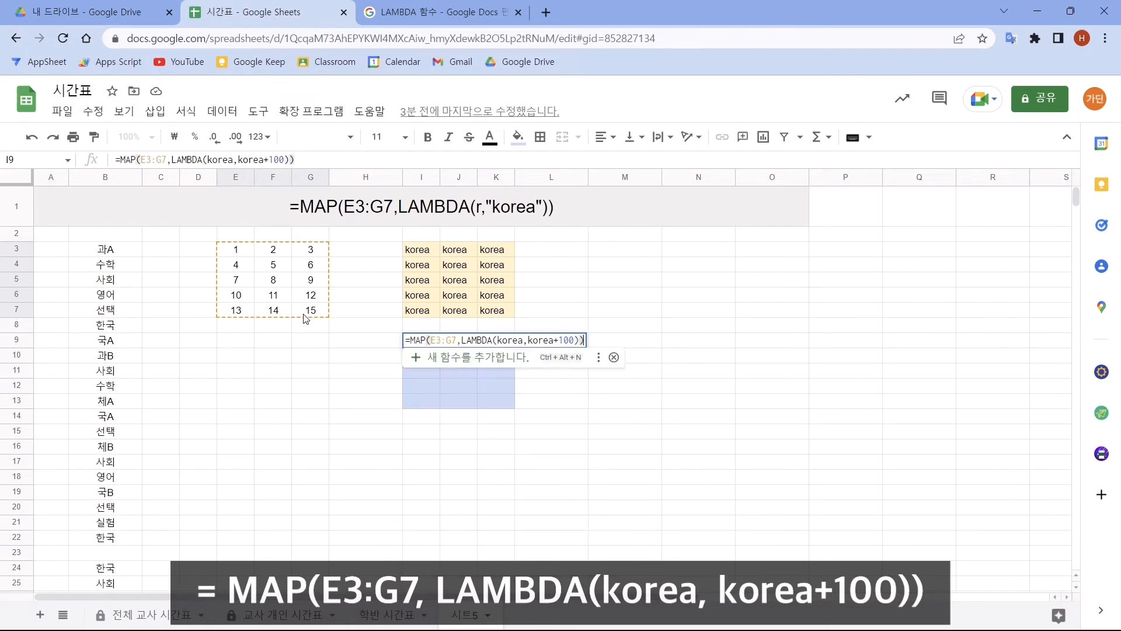
key("Return")
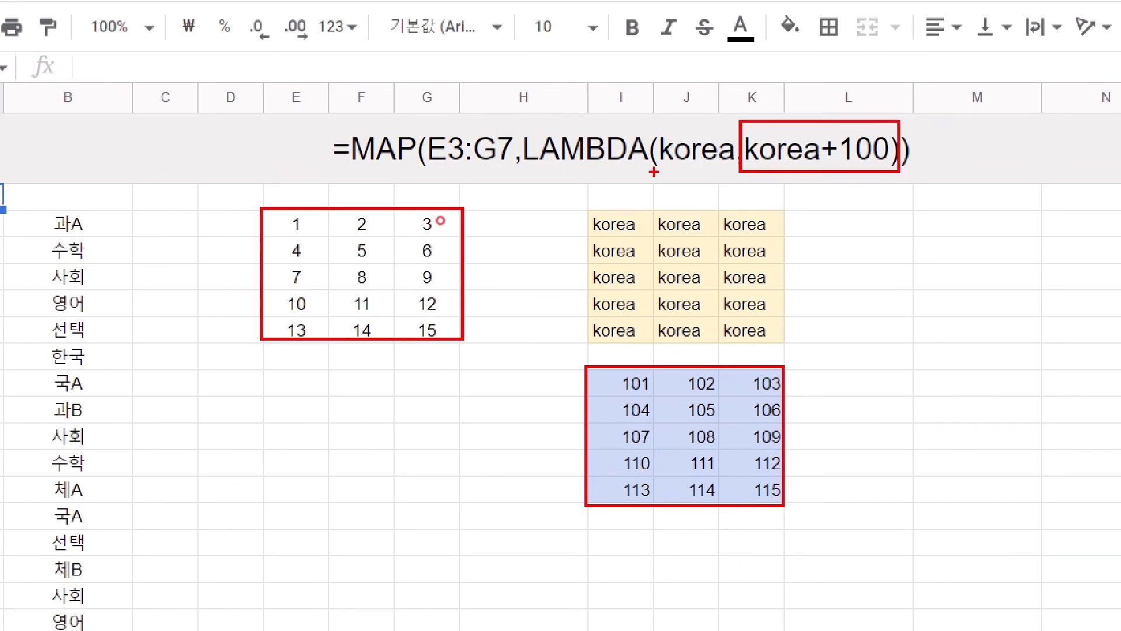
left_click_drag(654, 172, 743, 174)
key("ctrl+z")
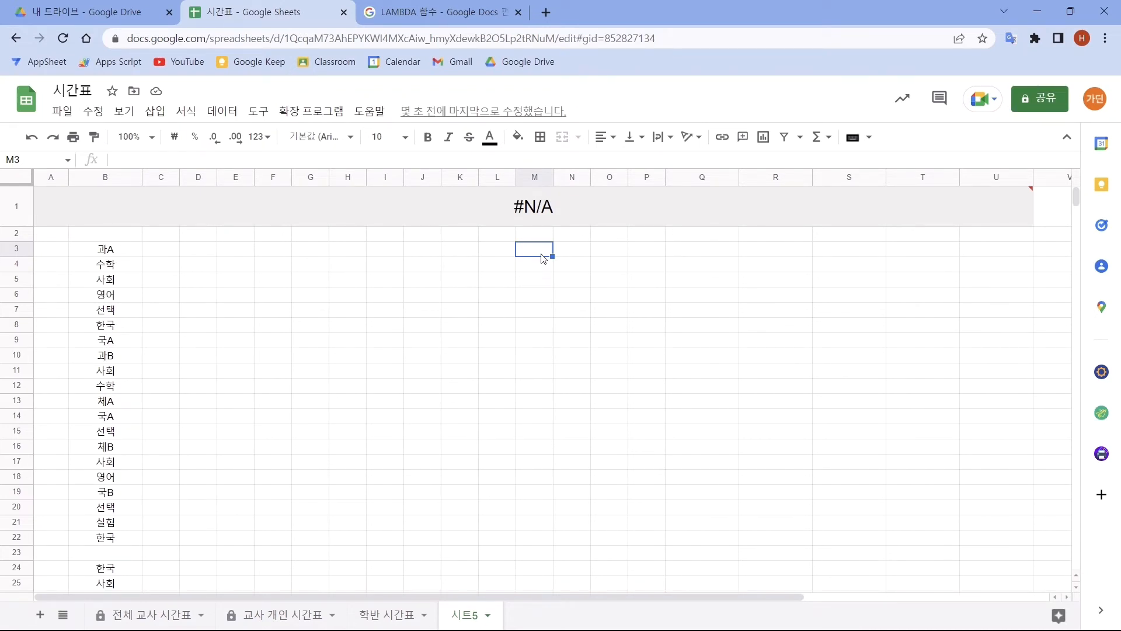
- Enter =SEQUENCE(7,5) in cell M3 to generate a number grid of seven rows and five columns
type("=SEQUENCE(")
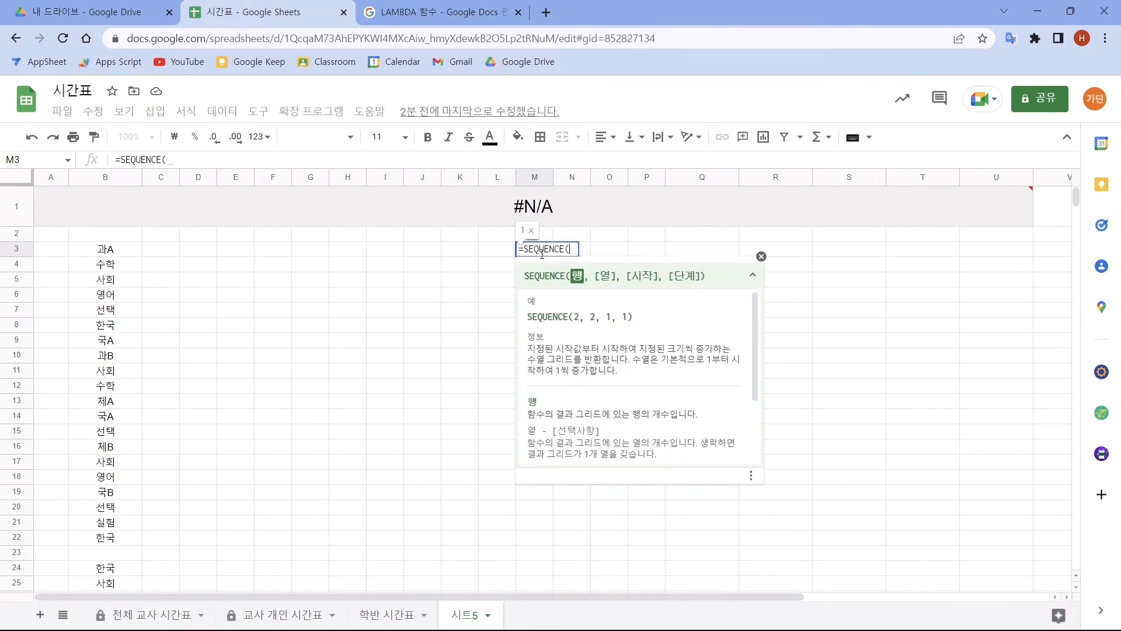
type("7,5)")
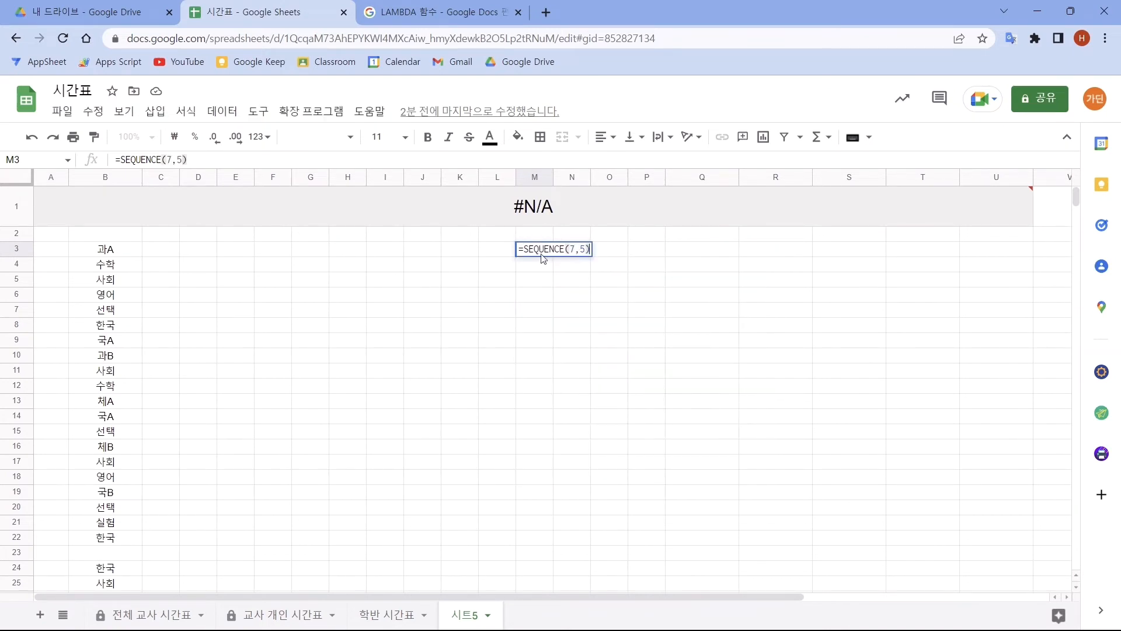
key("Return")
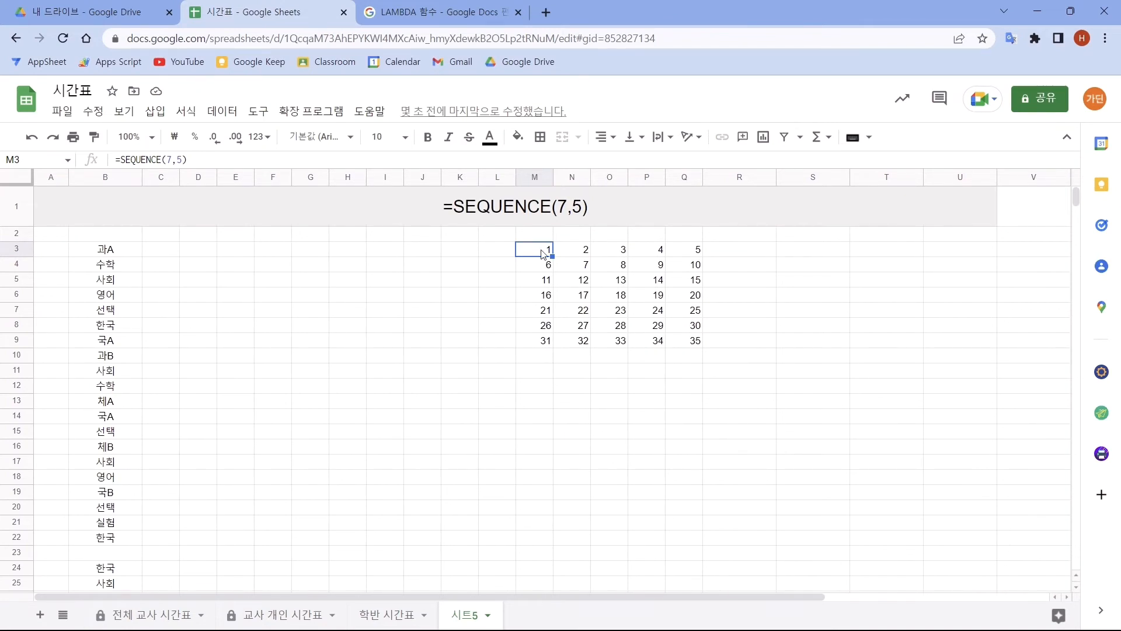
- Compare the timetable entries B3, B4 and B5 with the numbers across the grid's first row, M3 to O3
left_click(111, 254)
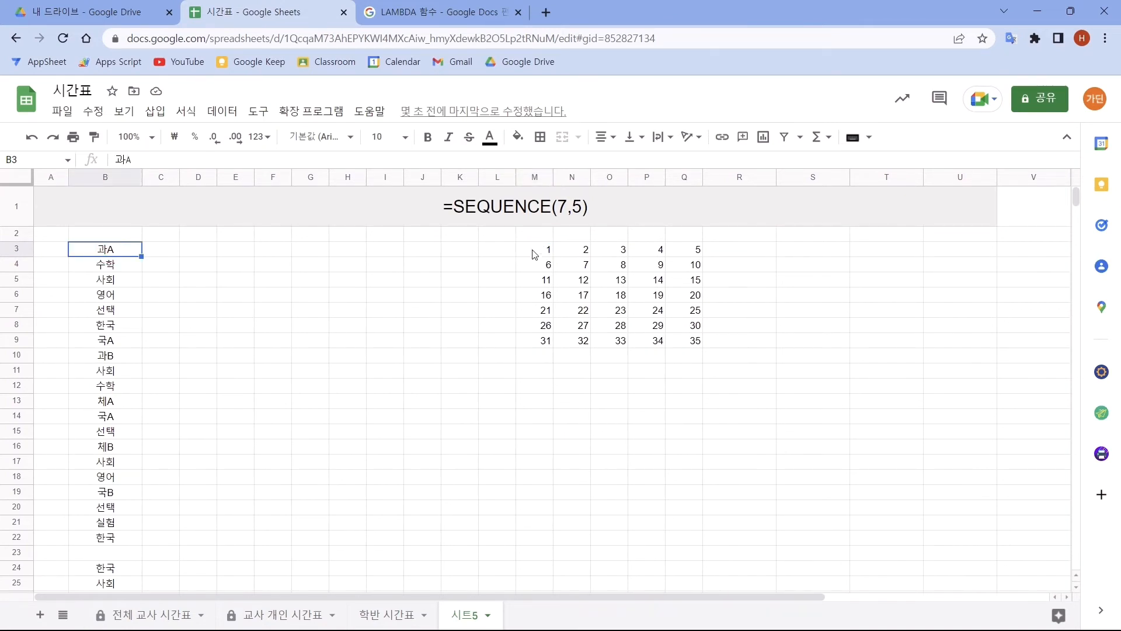
left_click(533, 254, "ctrl")
left_click(125, 268, "ctrl")
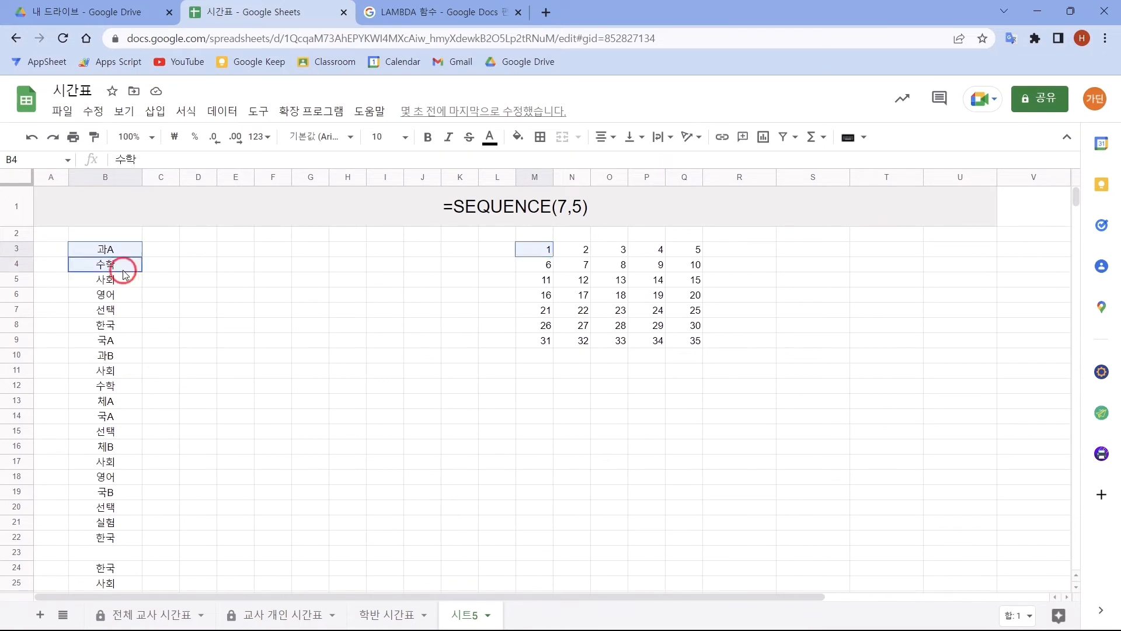
left_click(584, 251, "ctrl")
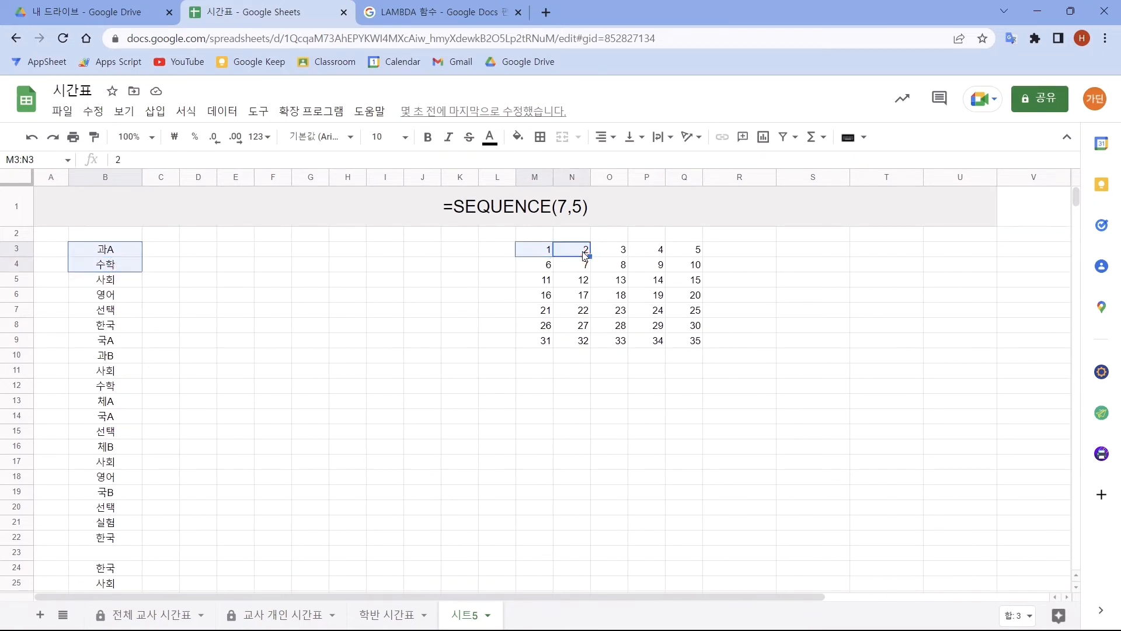
left_click(130, 281, "ctrl")
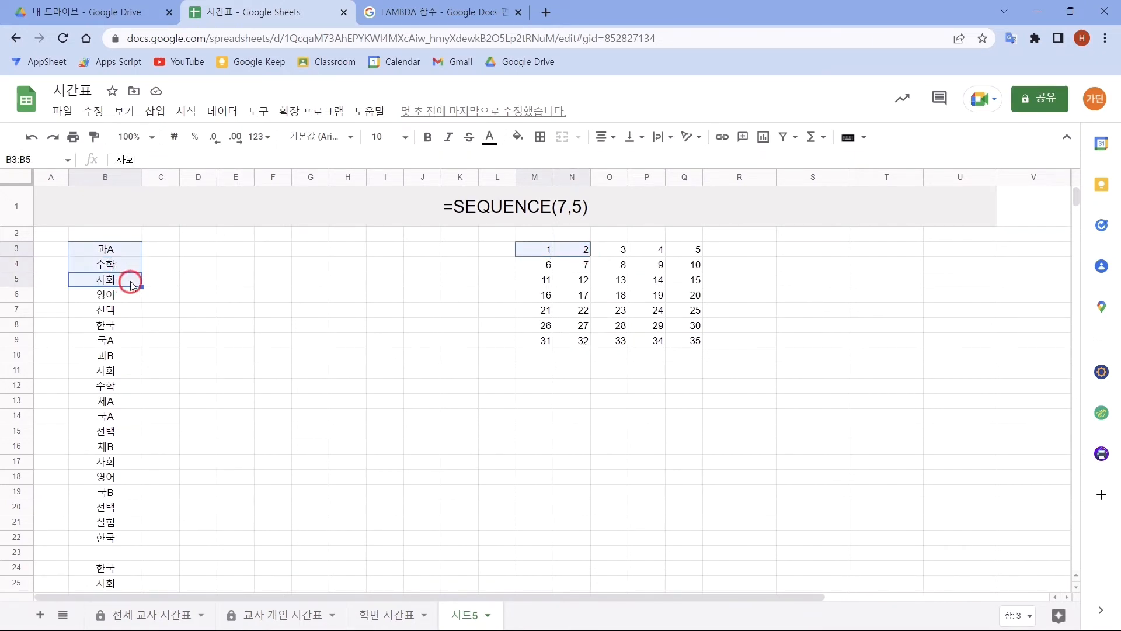
left_click(621, 252, "ctrl")
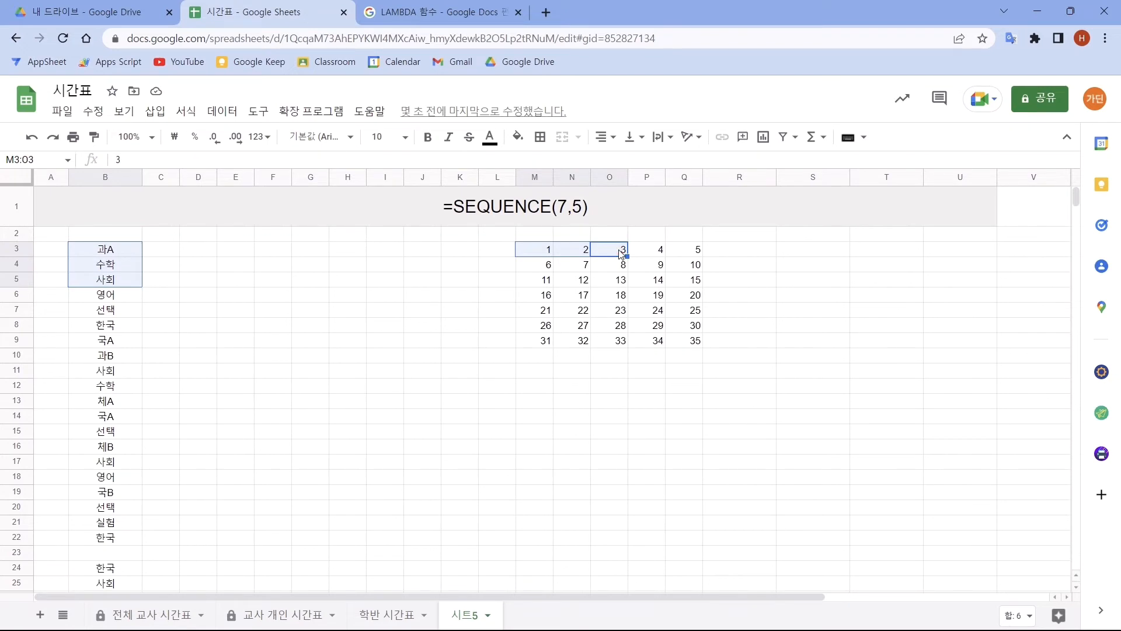
- Compare the timetable entries B3 to B6 with the numbers going down the grid's first column, M3 to M6
left_click(105, 249)
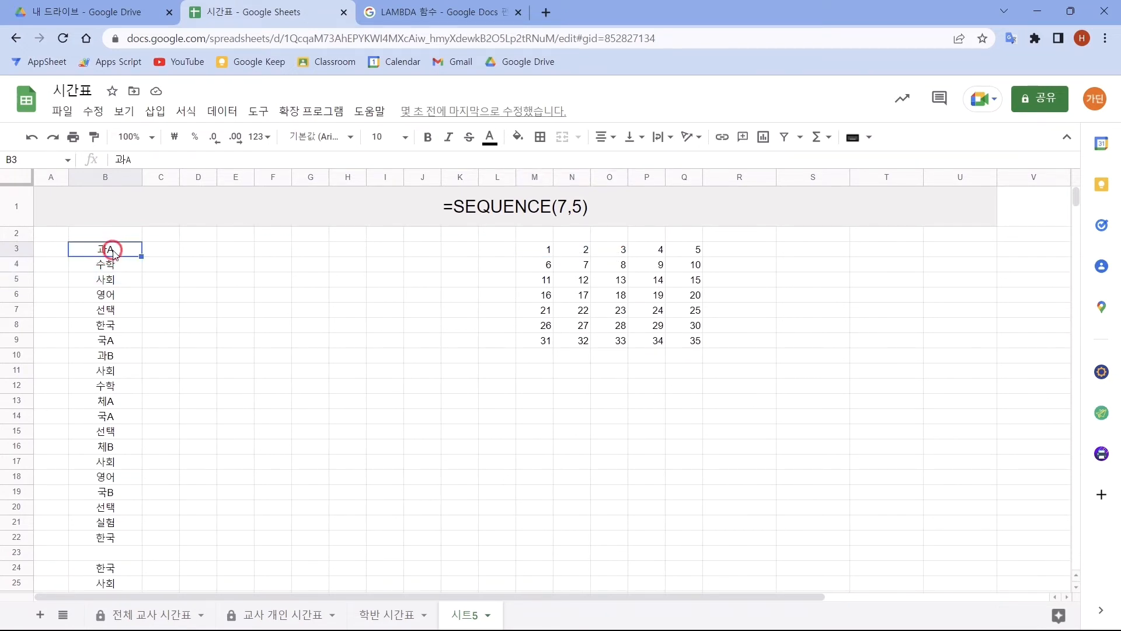
left_click(541, 253, "ctrl")
left_click(105, 264, "ctrl")
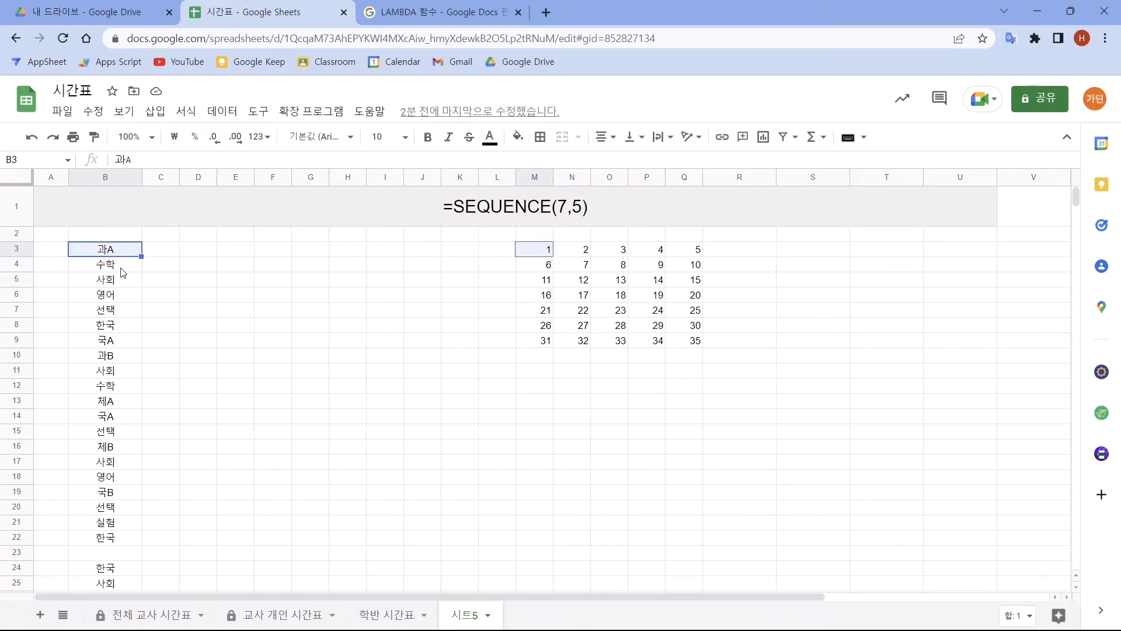
left_click(541, 269, "ctrl")
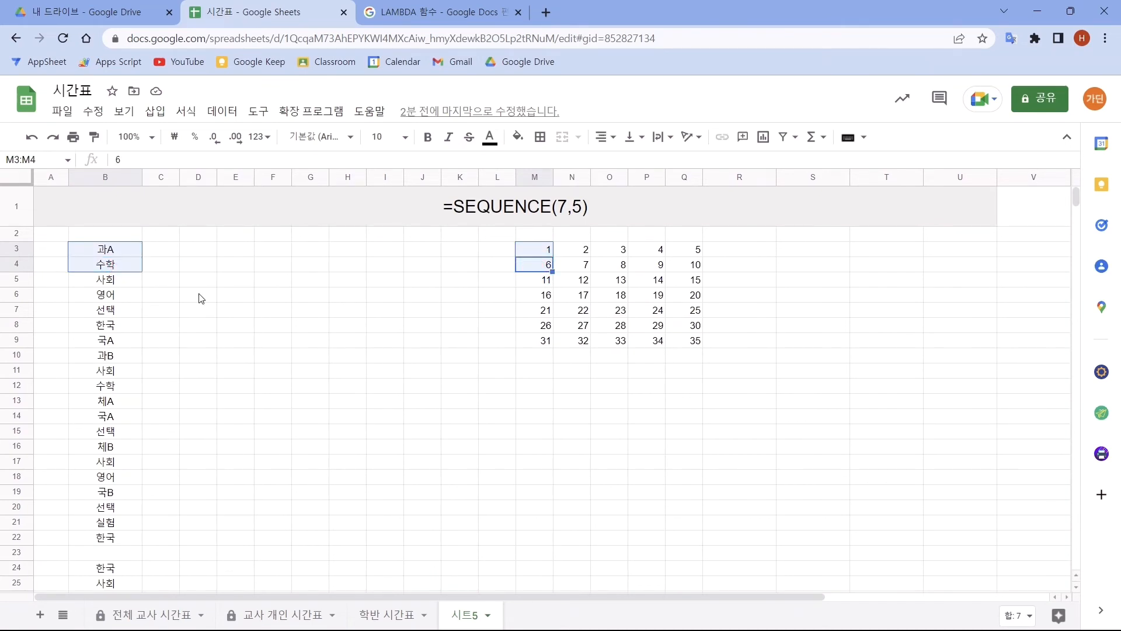
left_click(111, 281, "ctrl")
left_click(534, 281, "ctrl")
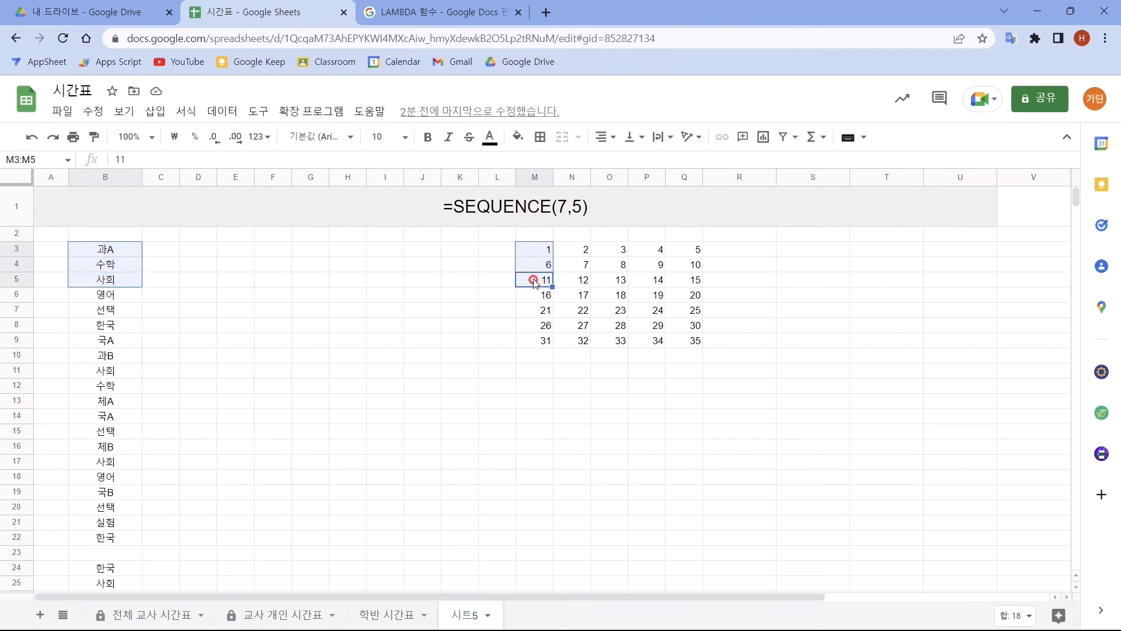
left_click(138, 296, "ctrl")
left_click(541, 296, "ctrl")
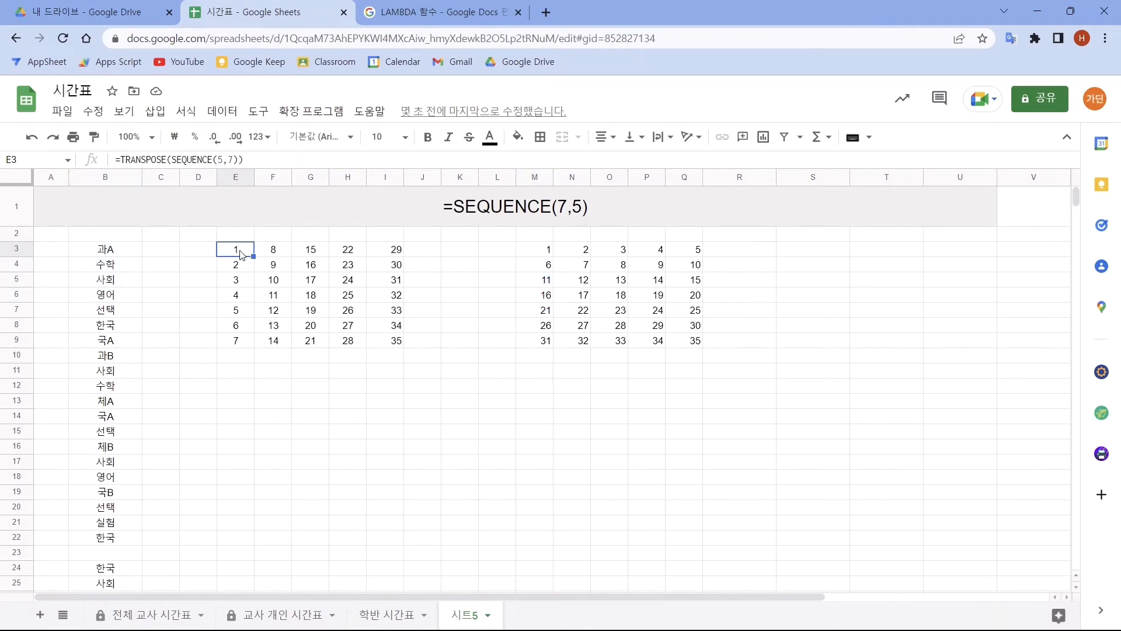
- Enter =SEQUENCE(5,7) in cell M3 to generate a number grid of five rows and seven columns
left_click_drag(241, 256, 385, 348)
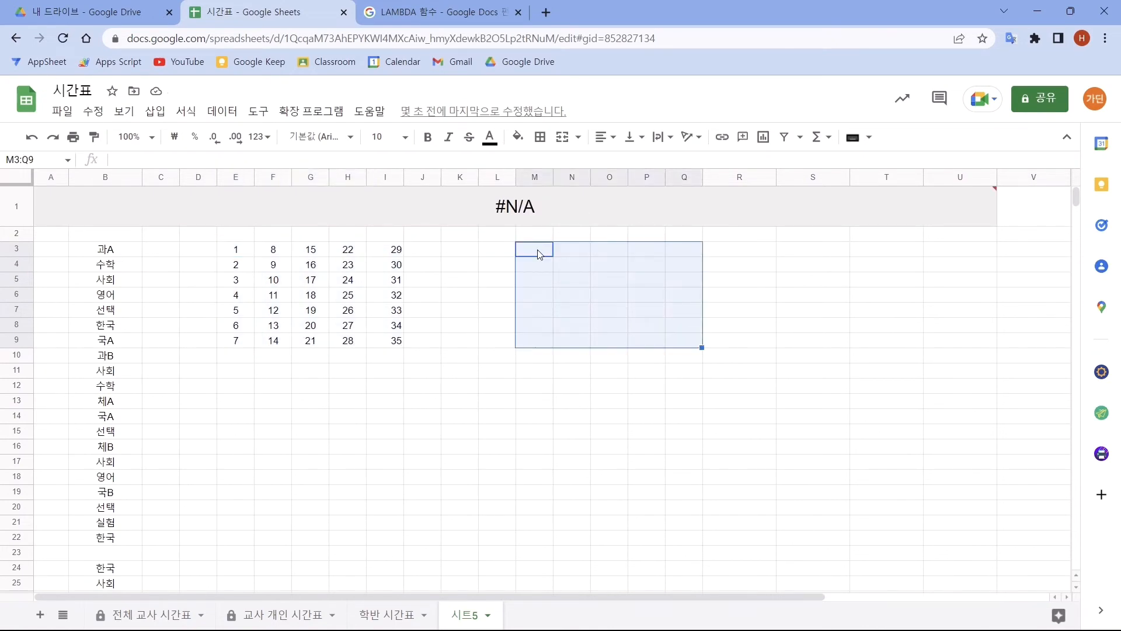
type("=")
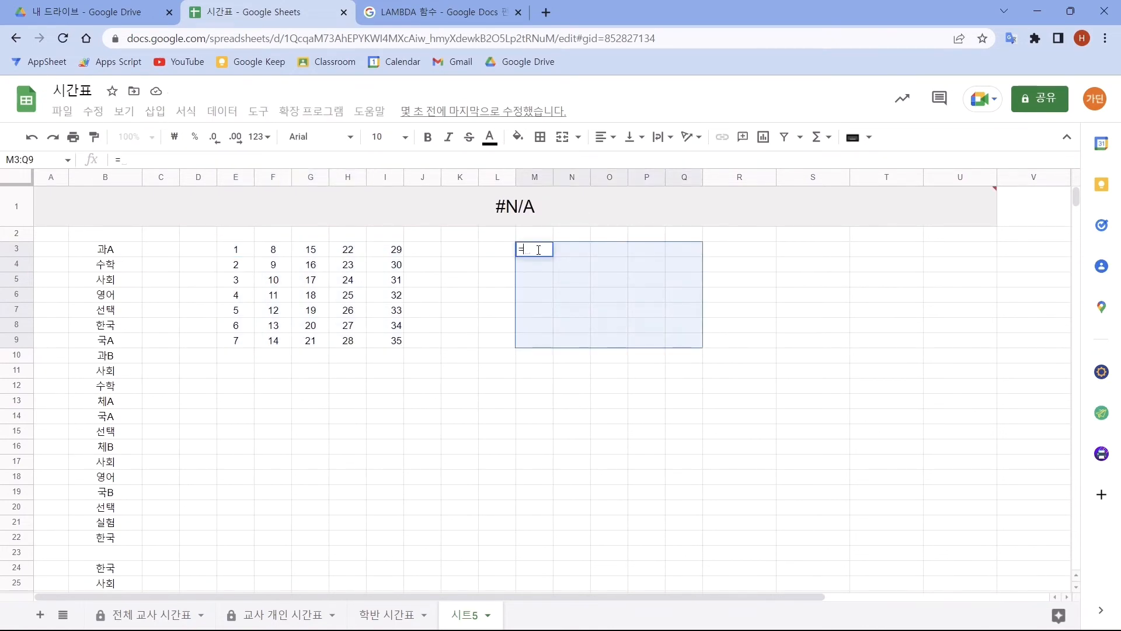
type("seq")
key("Tab")
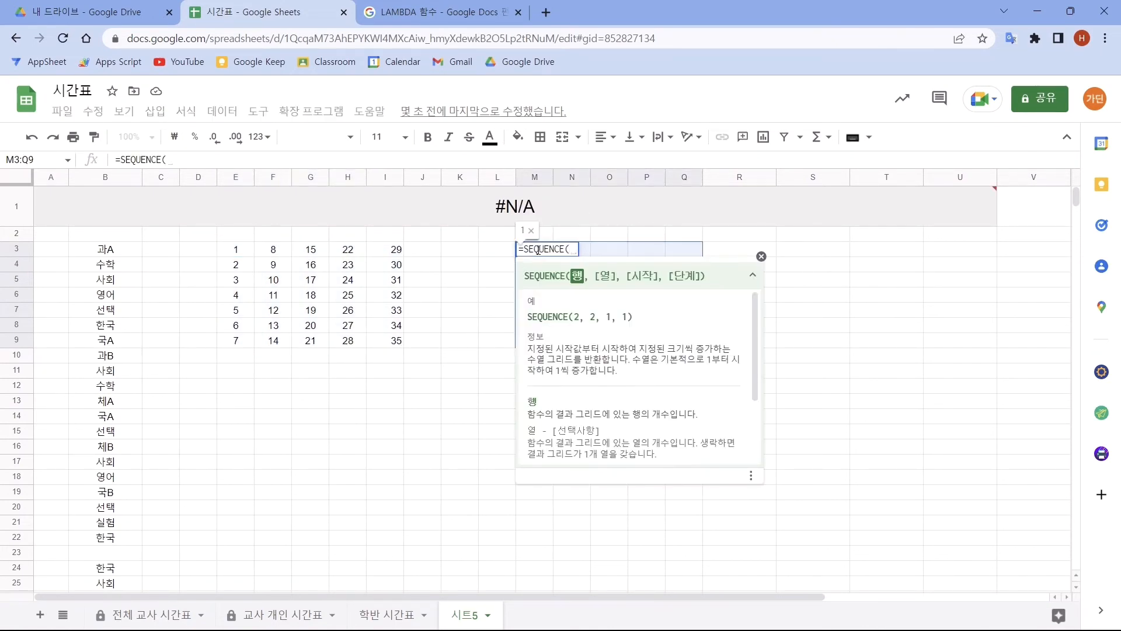
type("5,7")
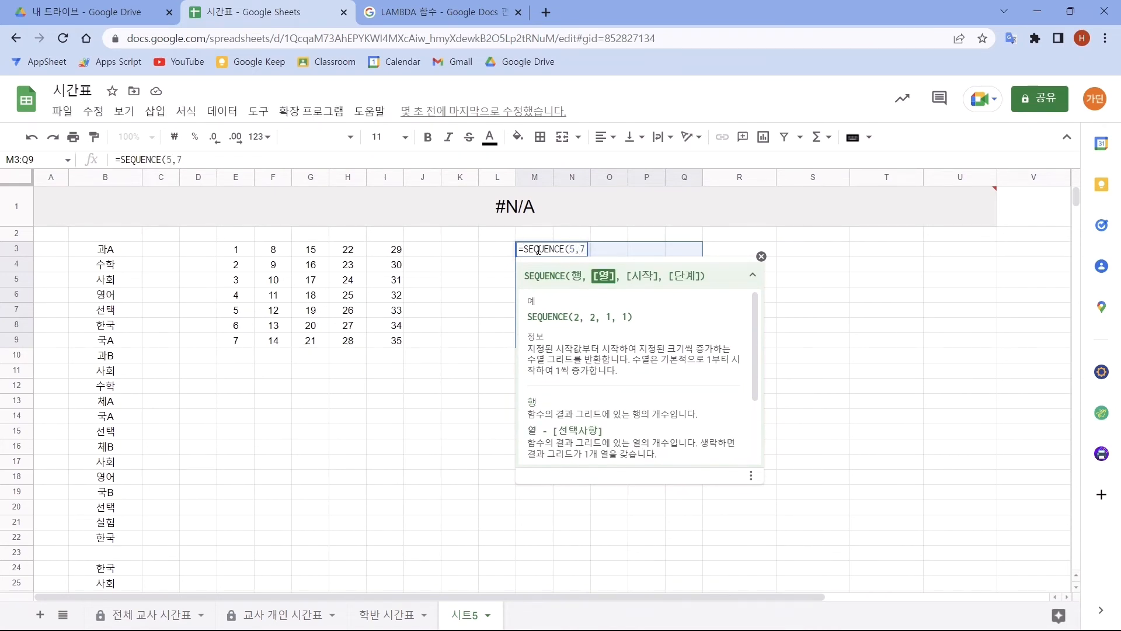
type(")")
key("Return")
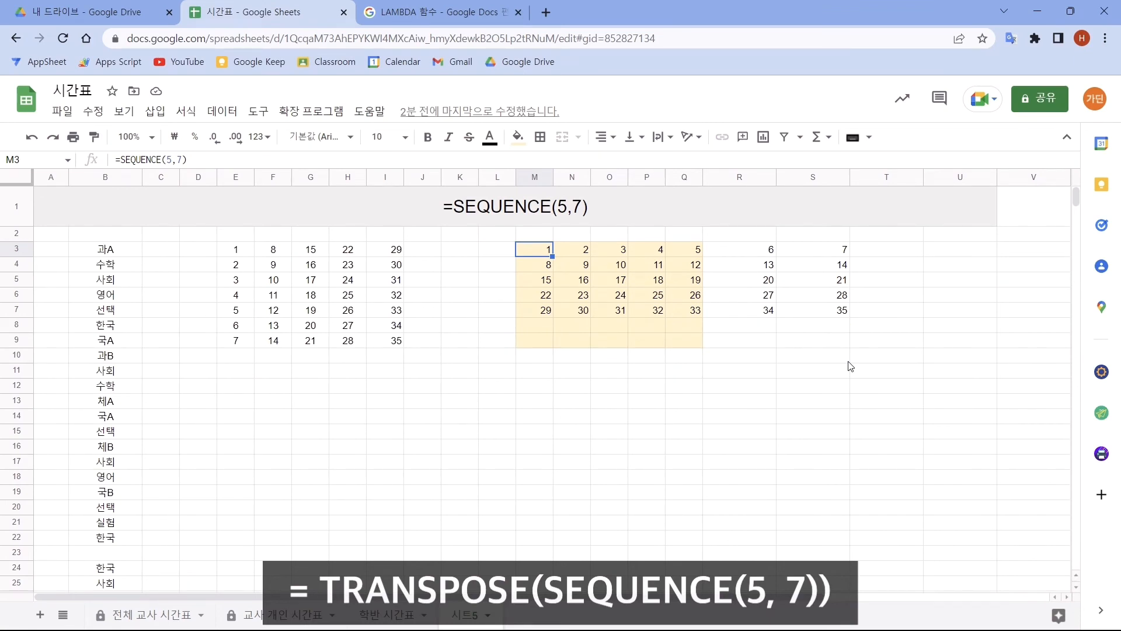
- Wrap the formula in cell M3 with TRANSPOSE so that it reads =TRANSPOSE(SEQUENCE(5,7))
double_click(536, 252)
type("TRANSPOSE(")
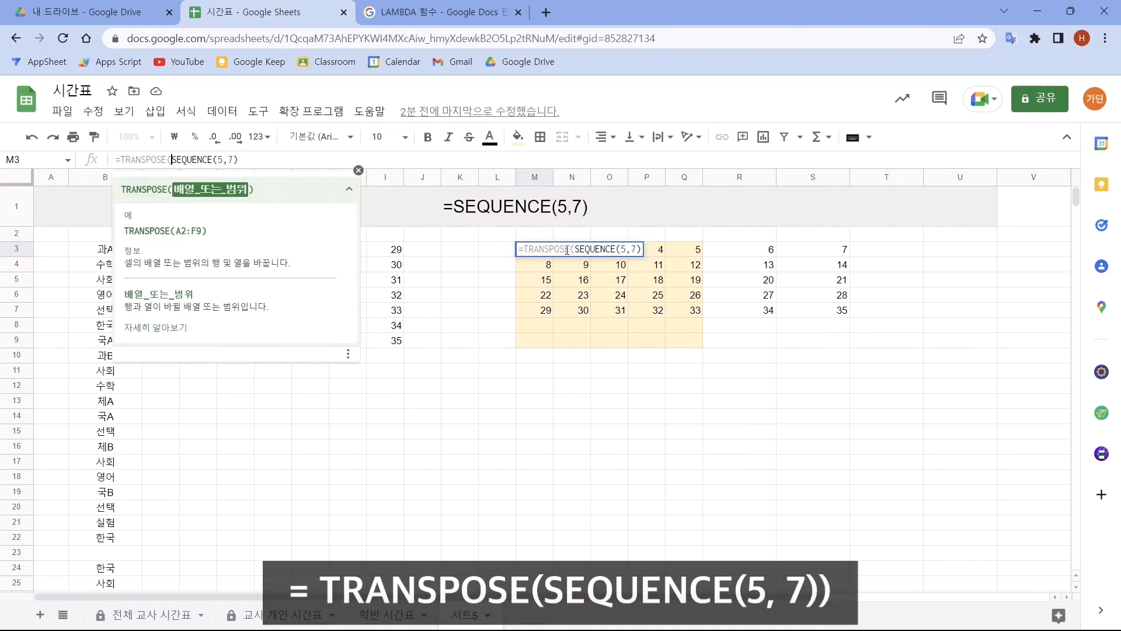
key("Return")
left_click_drag(541, 251, 699, 342)
- Clear the duplicate number grid in E3:I9 by deleting the formula in cell E3
left_click_drag(236, 249, 395, 351)
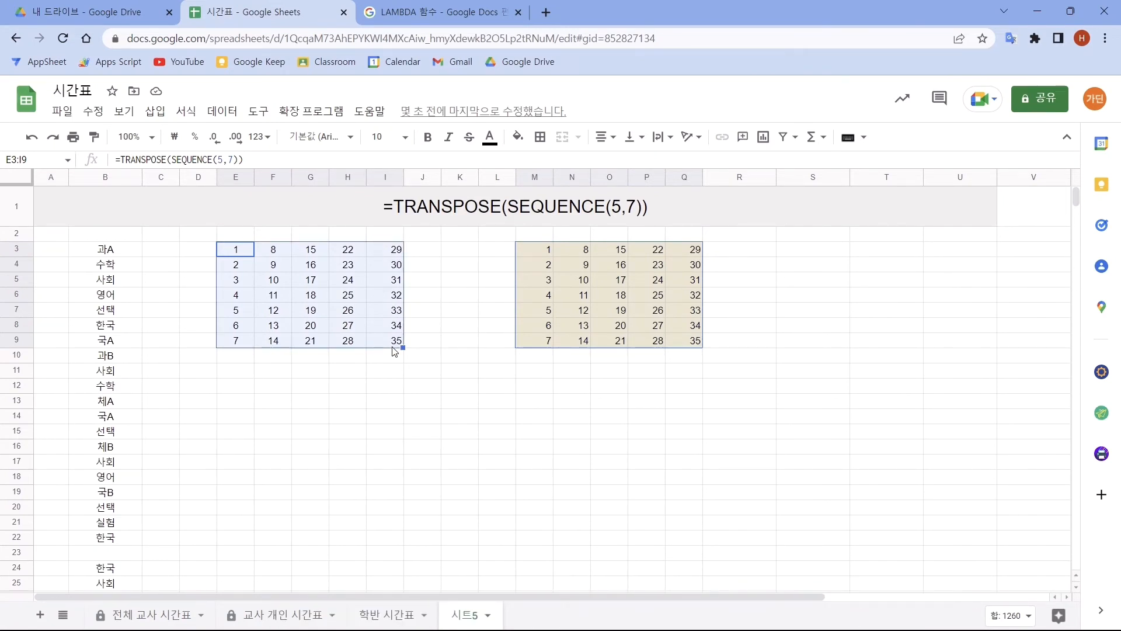
left_click(236, 255)
key("Delete")
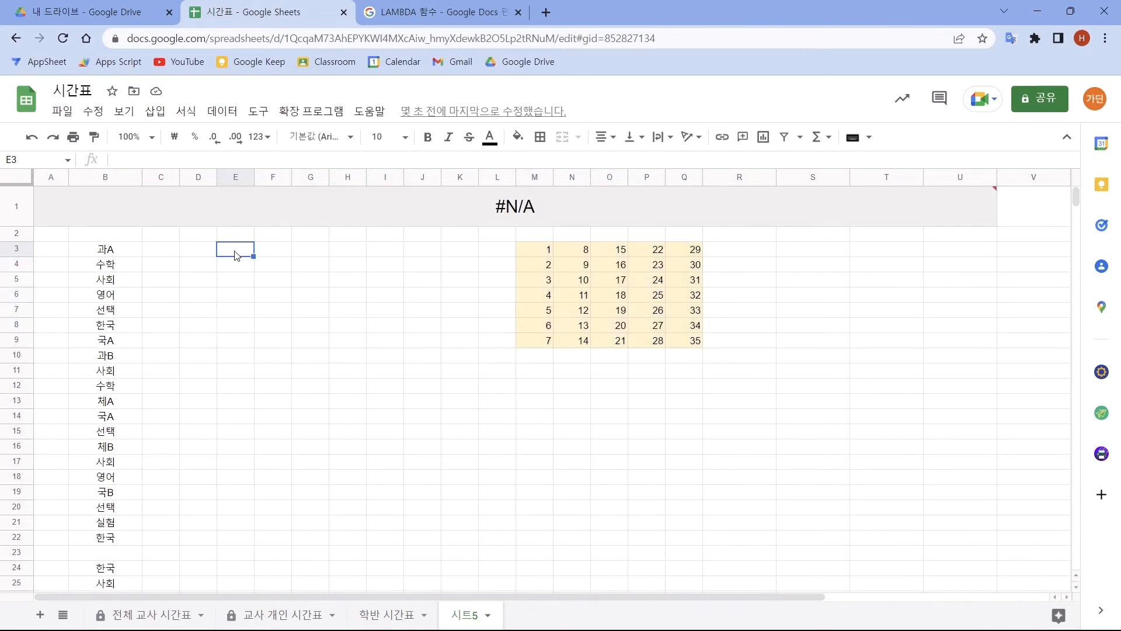
type("=MAP(")
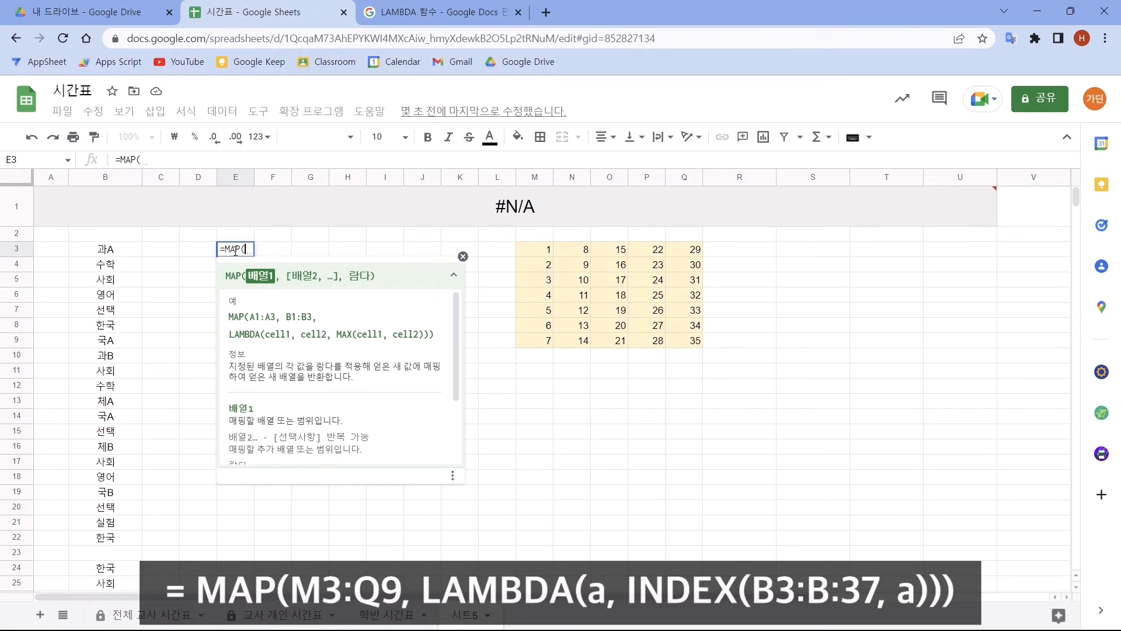
left_click_drag(538, 251, 687, 349)
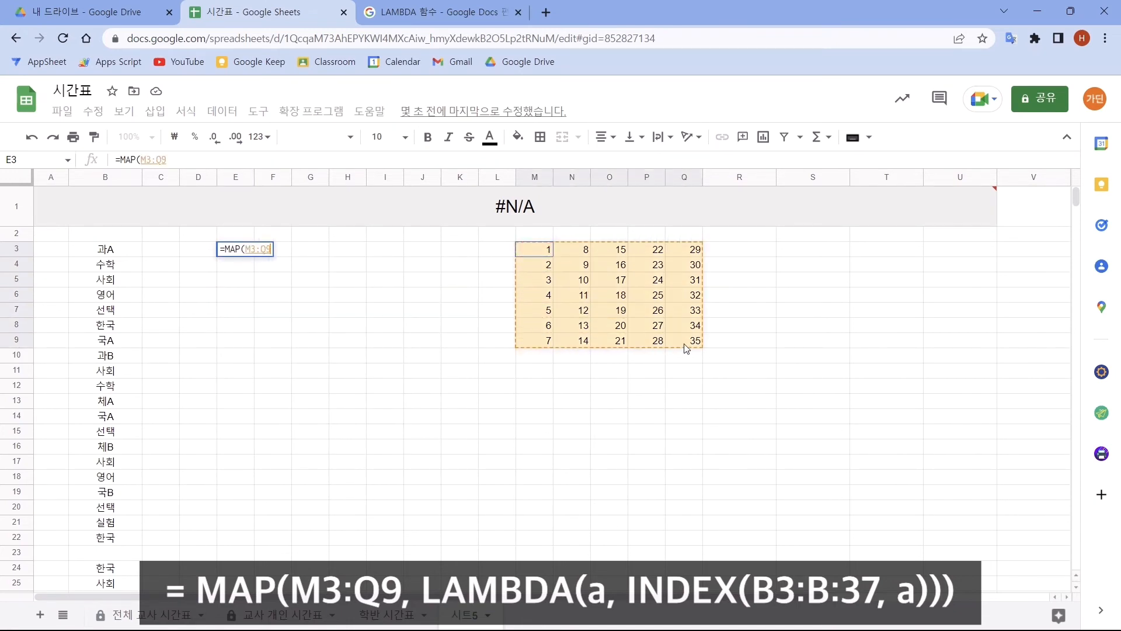
type(",")
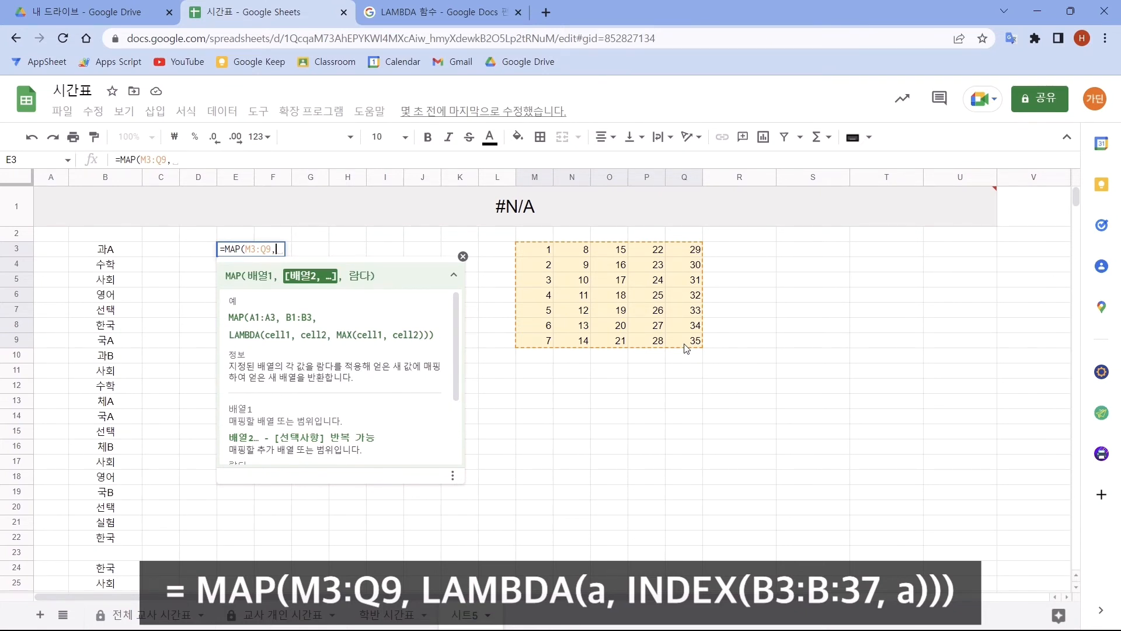
type("LAM")
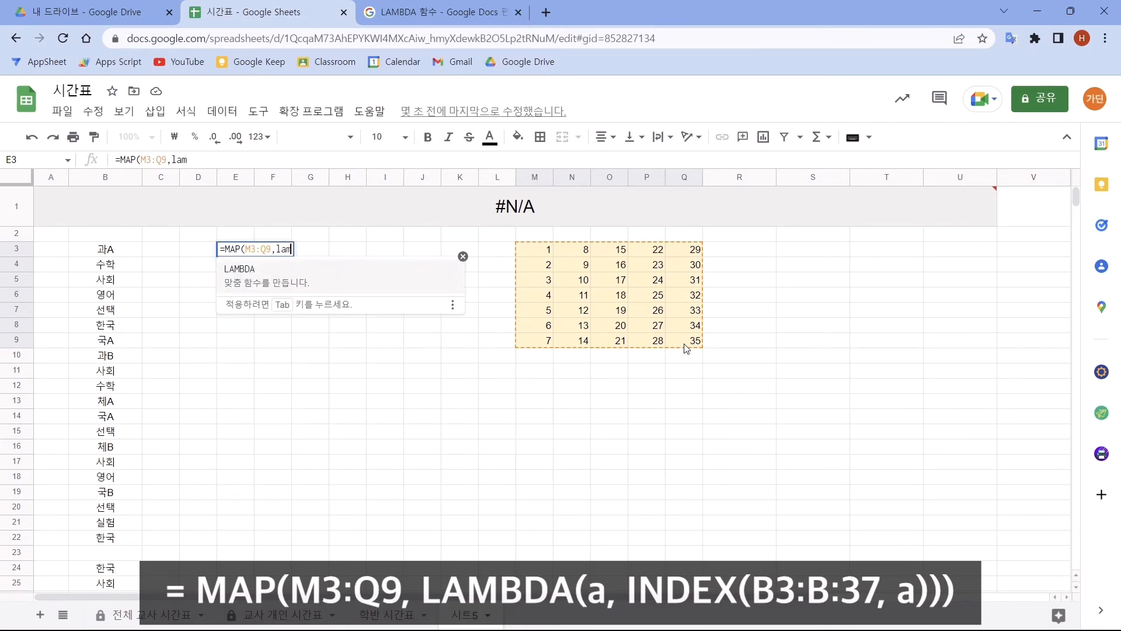
key("Tab")
type("a,")
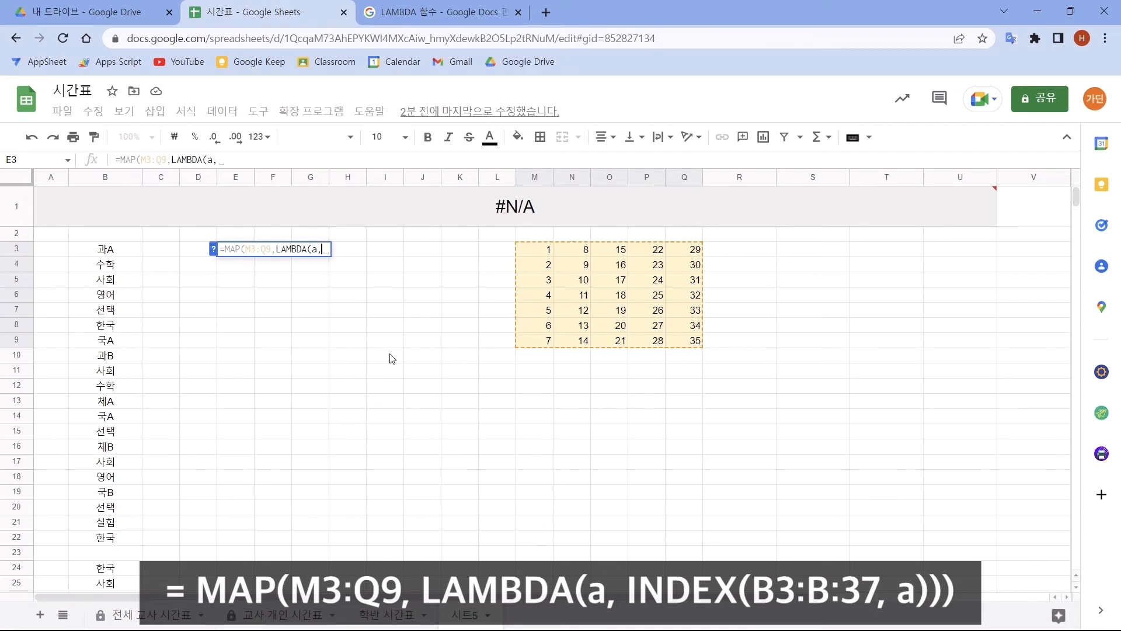
key("Escape")
left_click(400, 373)
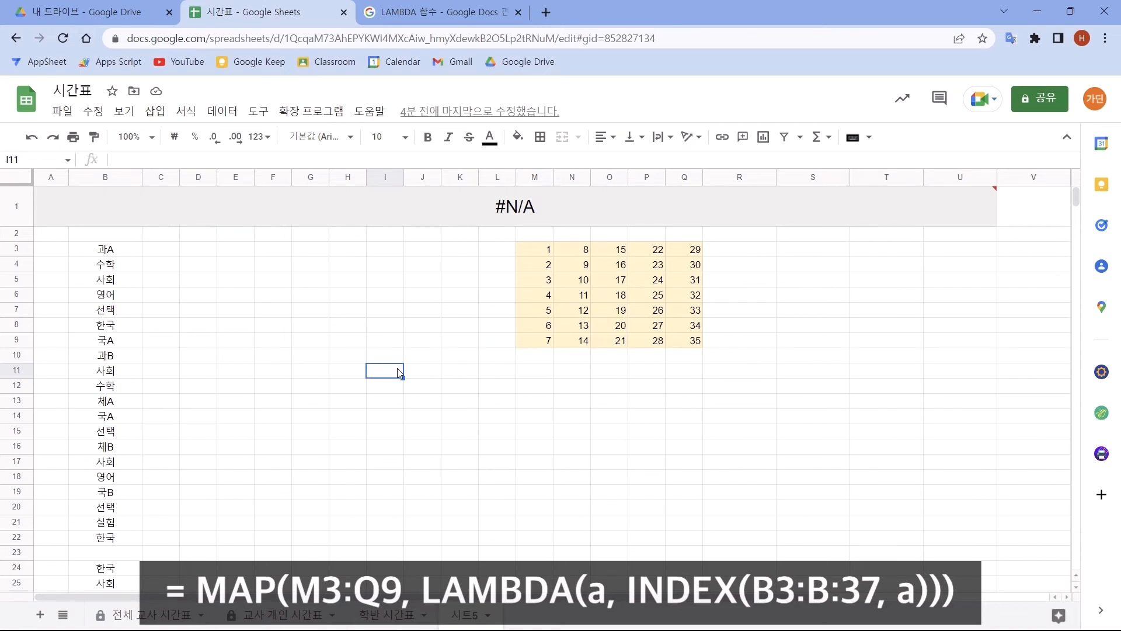
- Try building a formula in cell E3 beginning =MAP(M3:Q9,LAMBDA(a,INDEX(B3:B37, to look up timetable entries by grid number
left_click_drag(532, 250, 678, 349)
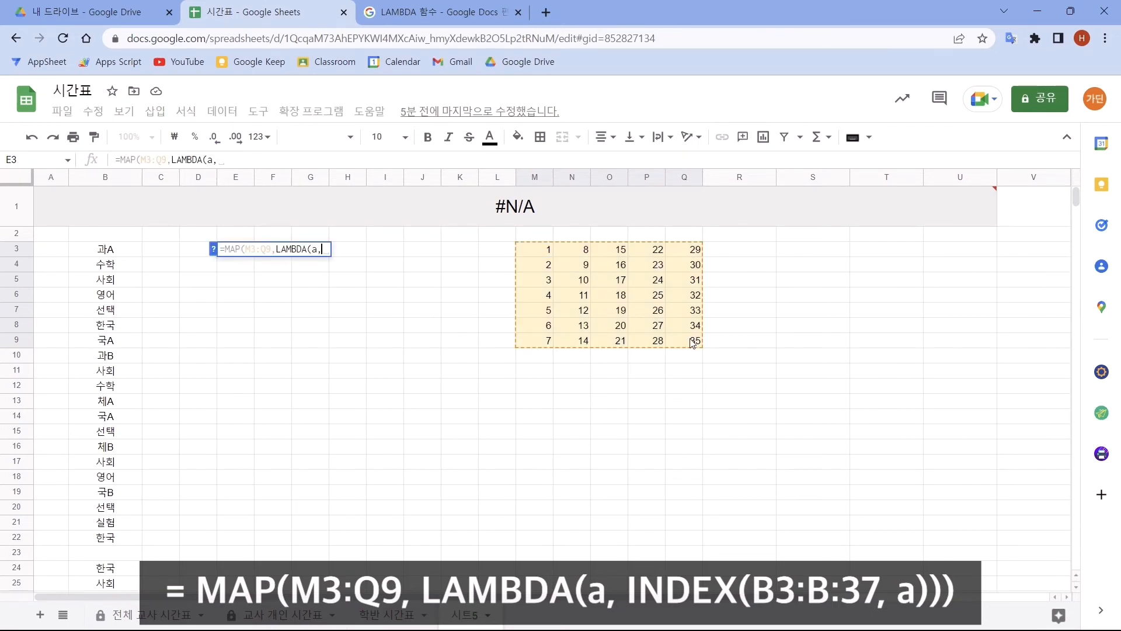
type("INDEX(")
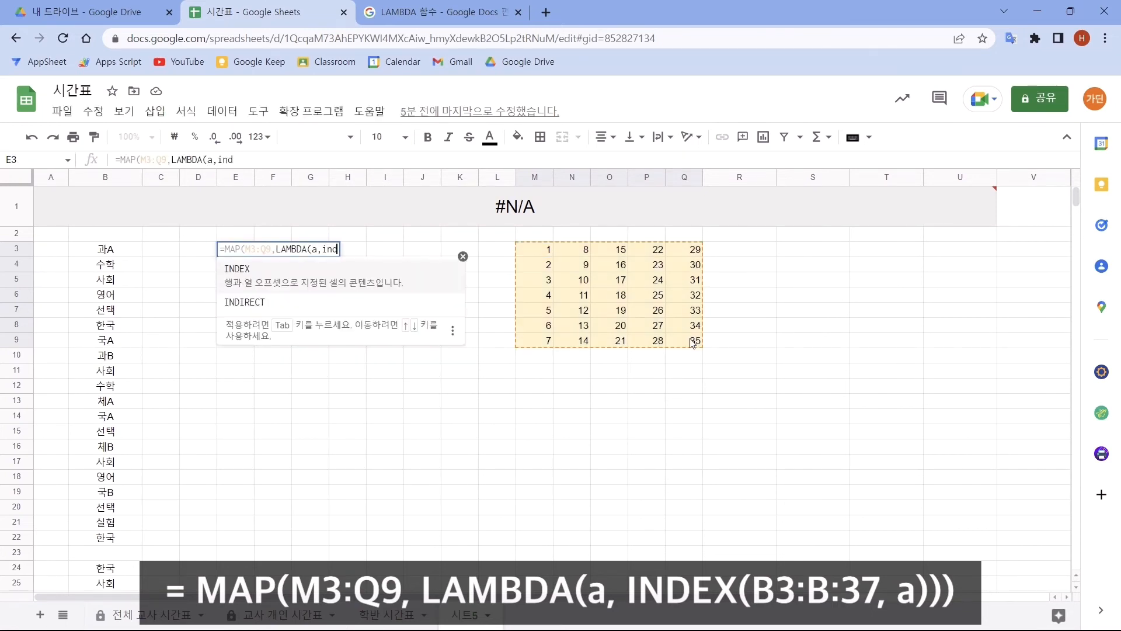
left_click_drag(105, 248, 127, 574)
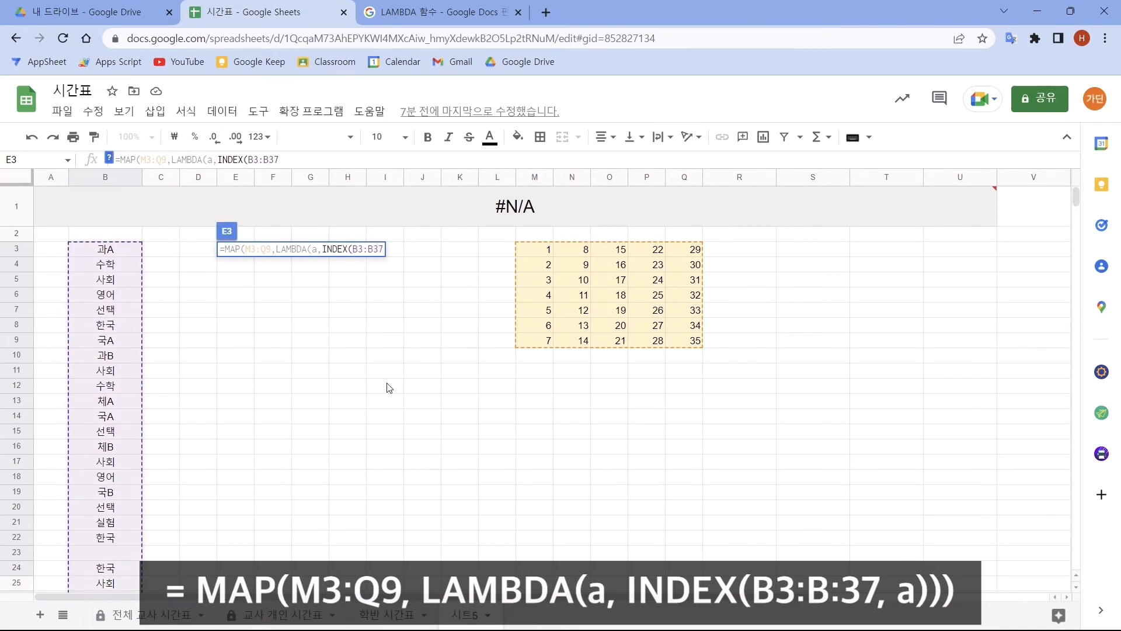
type(",")
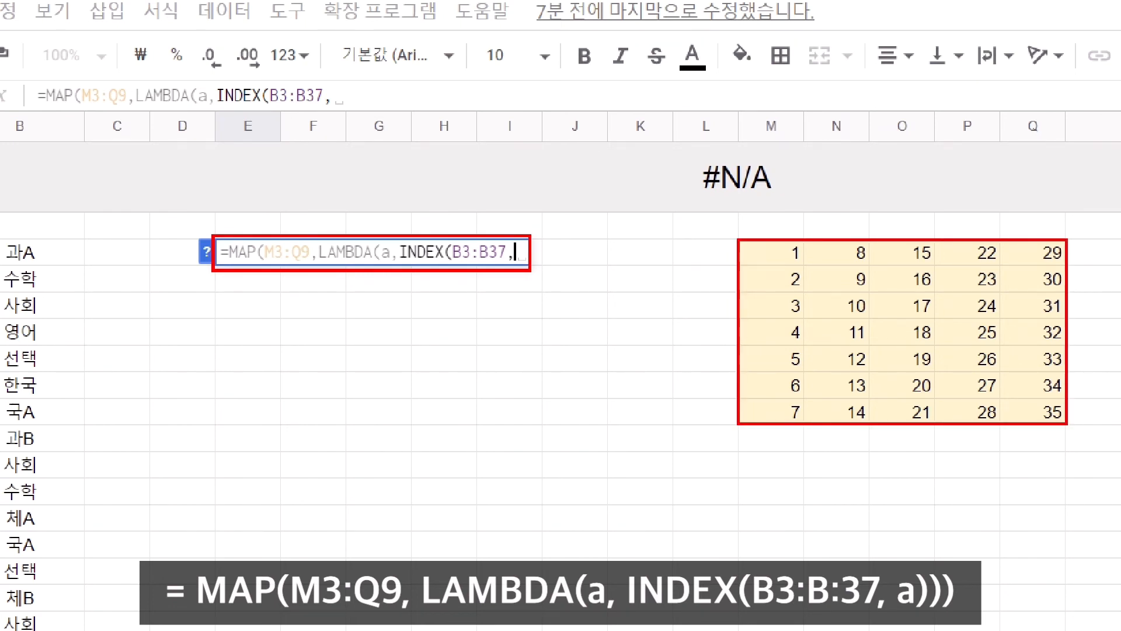
left_click_drag(783, 268, 1005, 267)
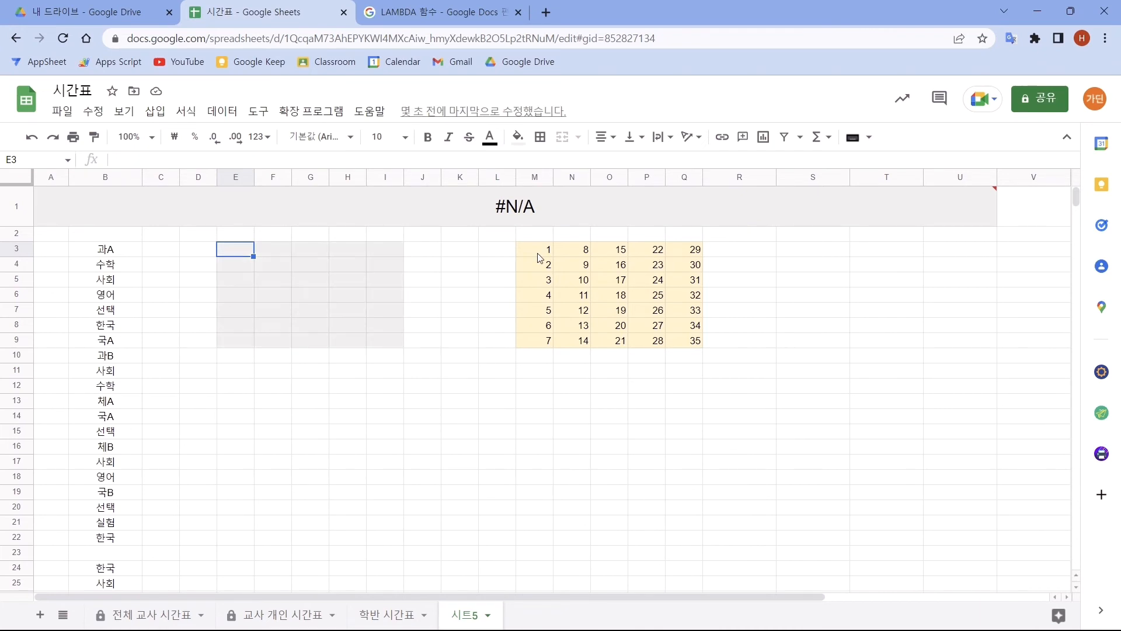
- Copy the first timetable entry, B3, into cell E3 to match number 1 in the yellow grid
left_click(537, 253)
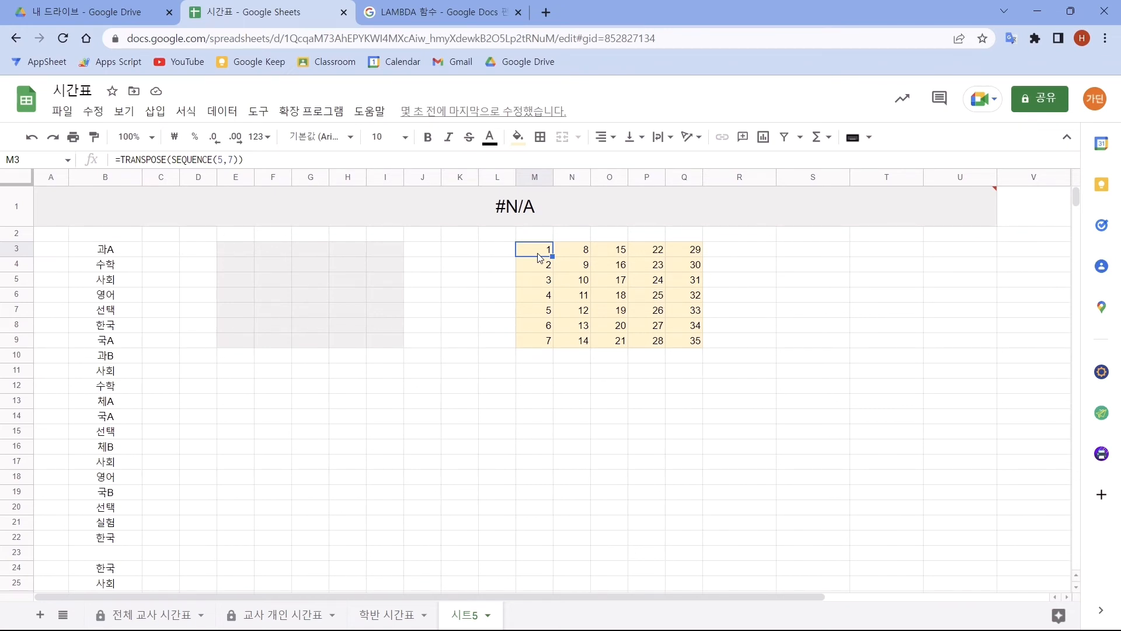
left_click(111, 253)
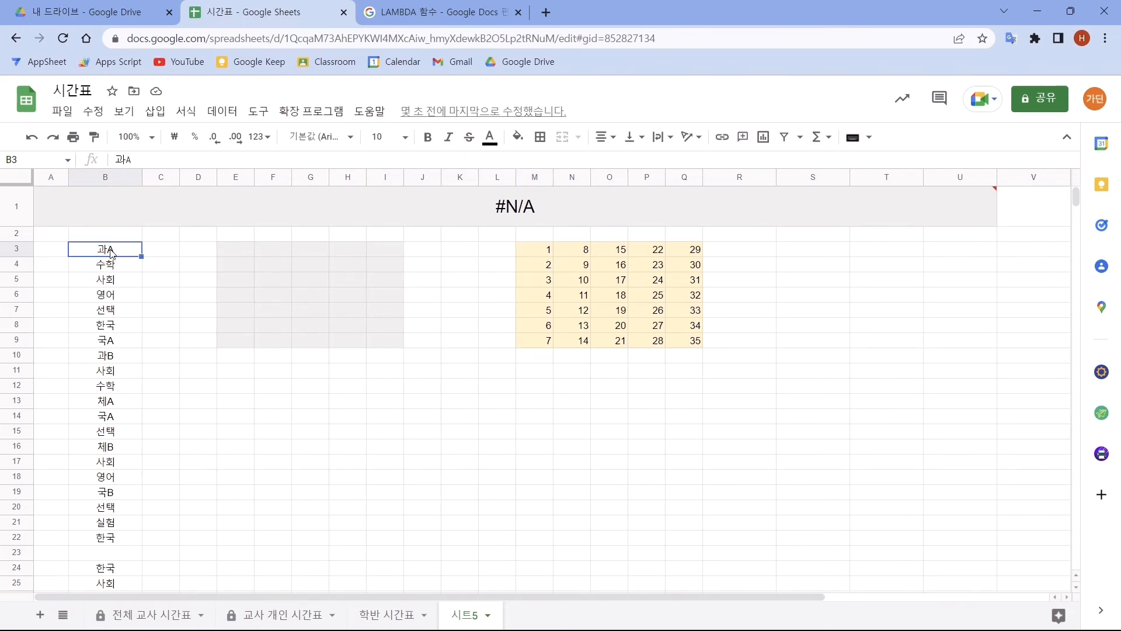
left_click(235, 249)
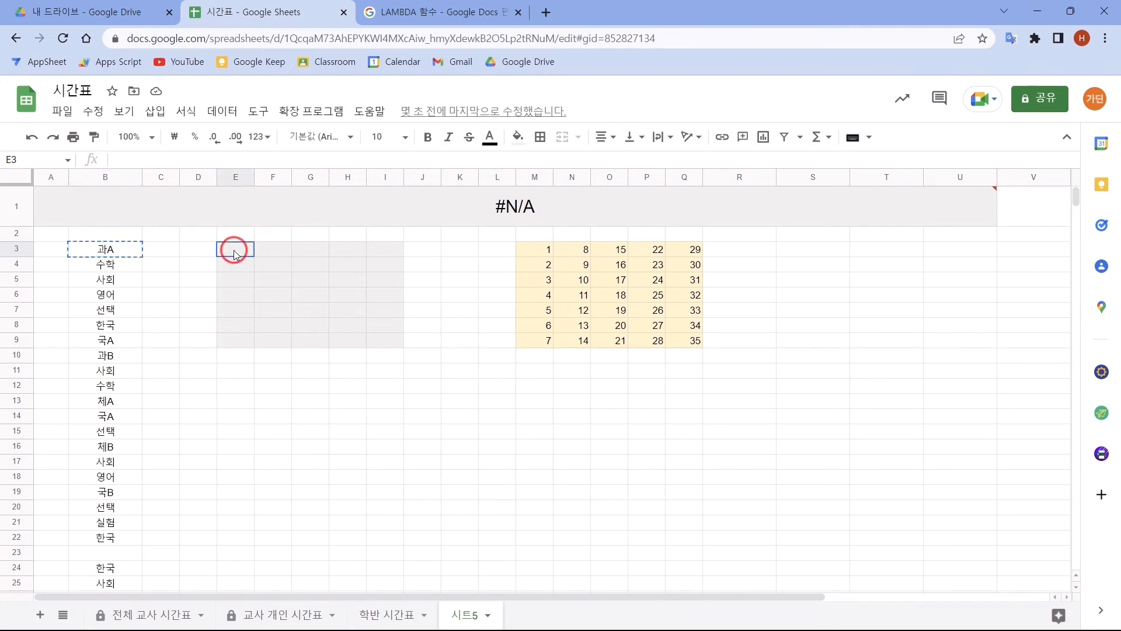
type("과A")
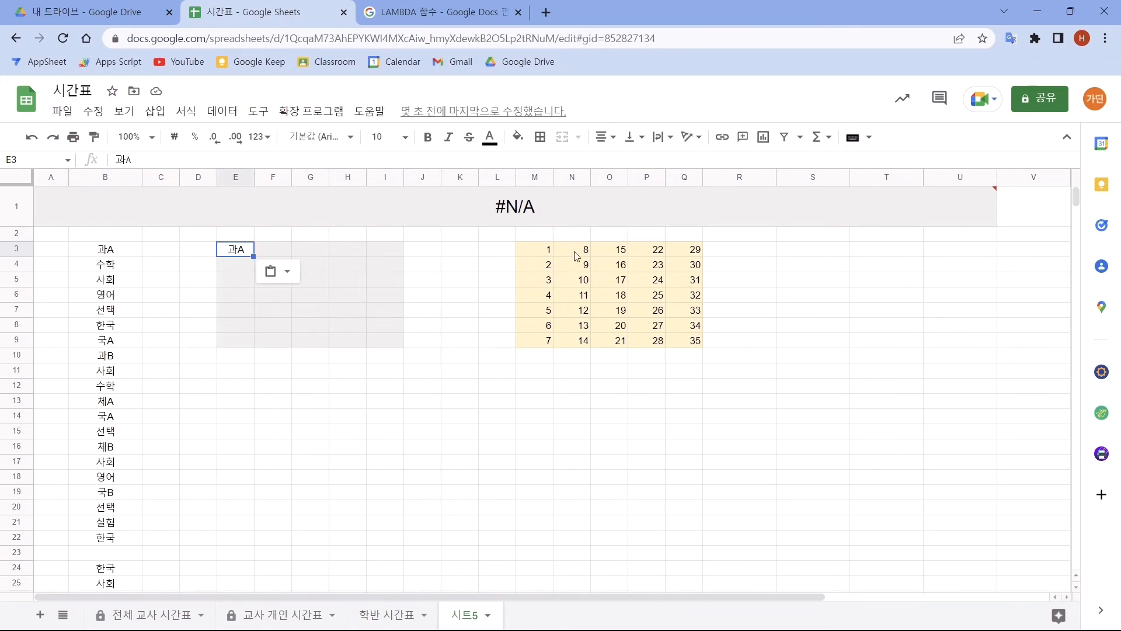
- Copy the eighth timetable entry, B10, into cell F3 to match number 8 in the yellow grid
left_click(576, 256)
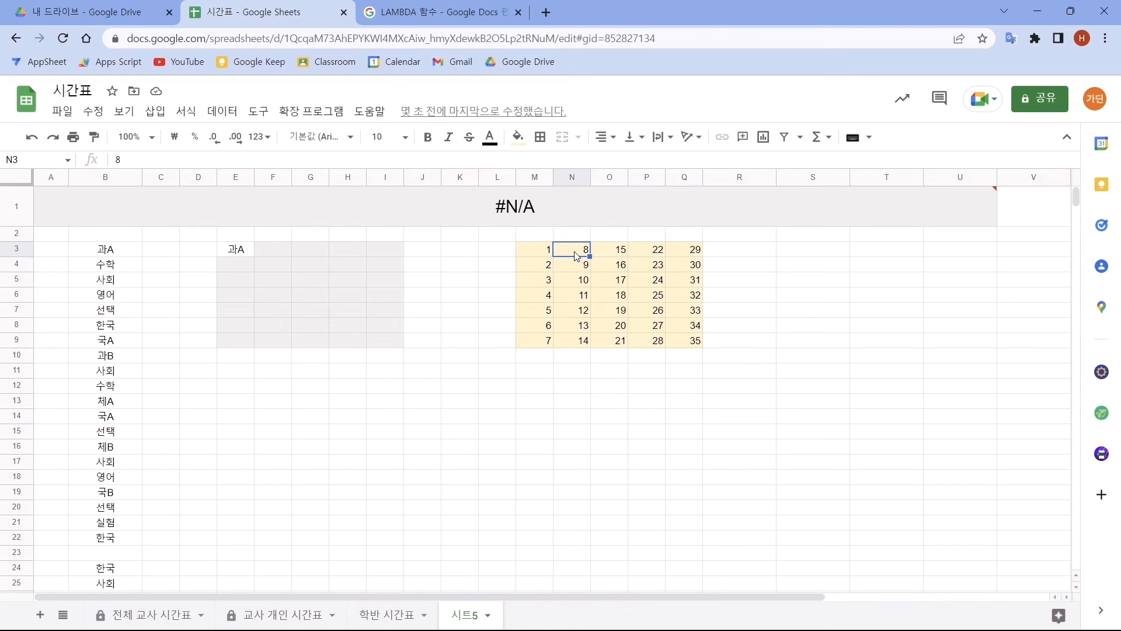
left_click(125, 359)
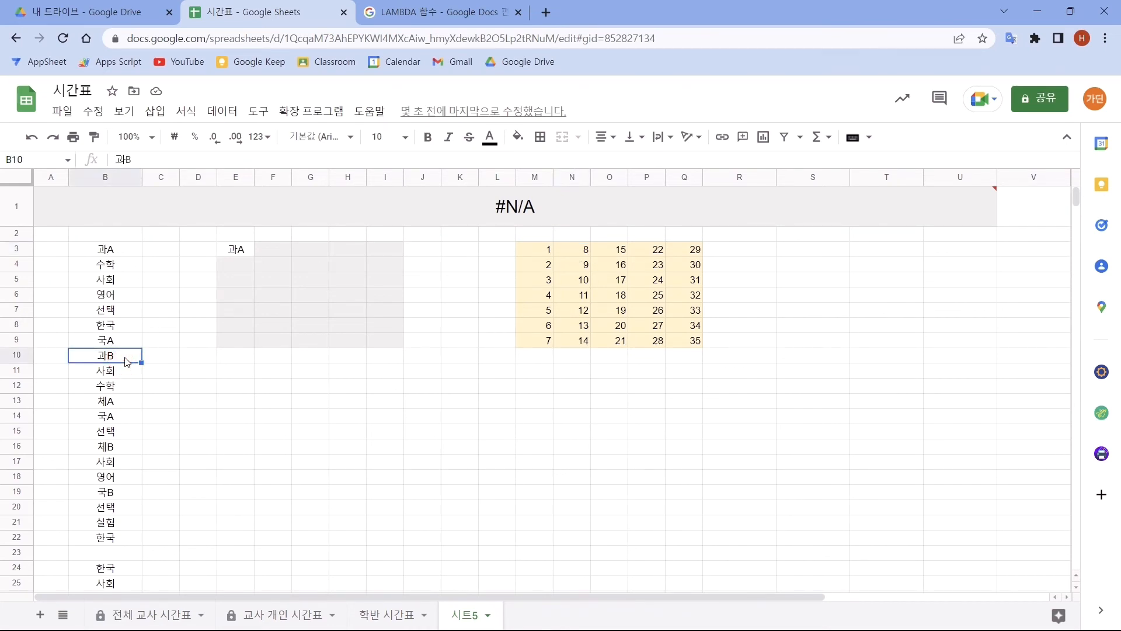
key("ctrl+c")
left_click(270, 251)
key("ctrl+v")
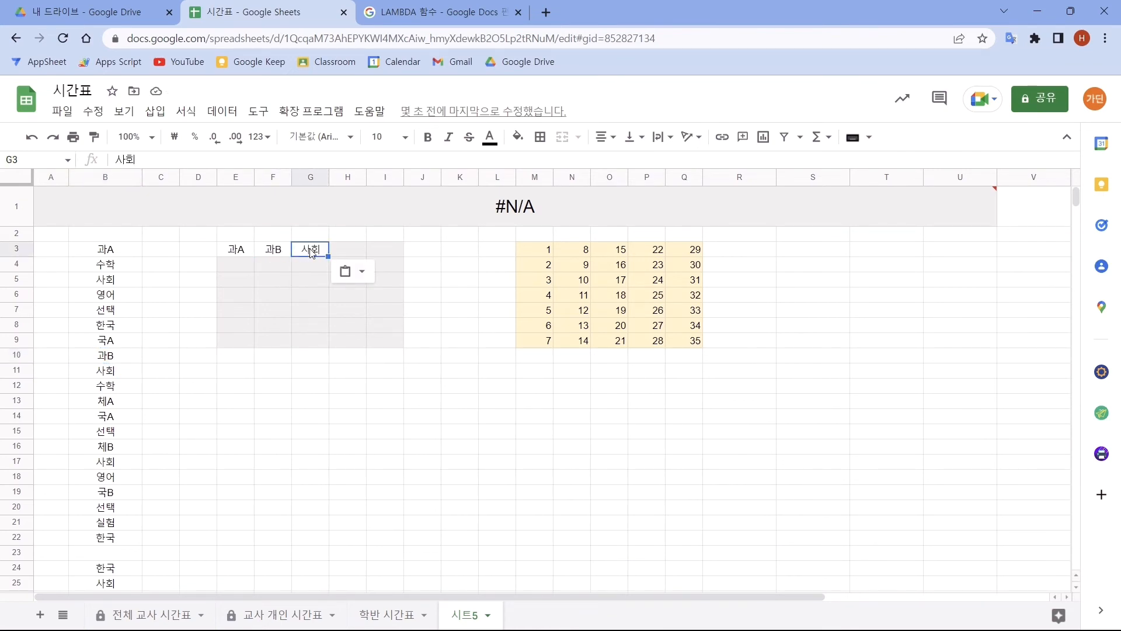
- Copy timetable entries B3 and B4 one by one into cells E3 and E4
left_click(125, 251)
key("ctrl+c")
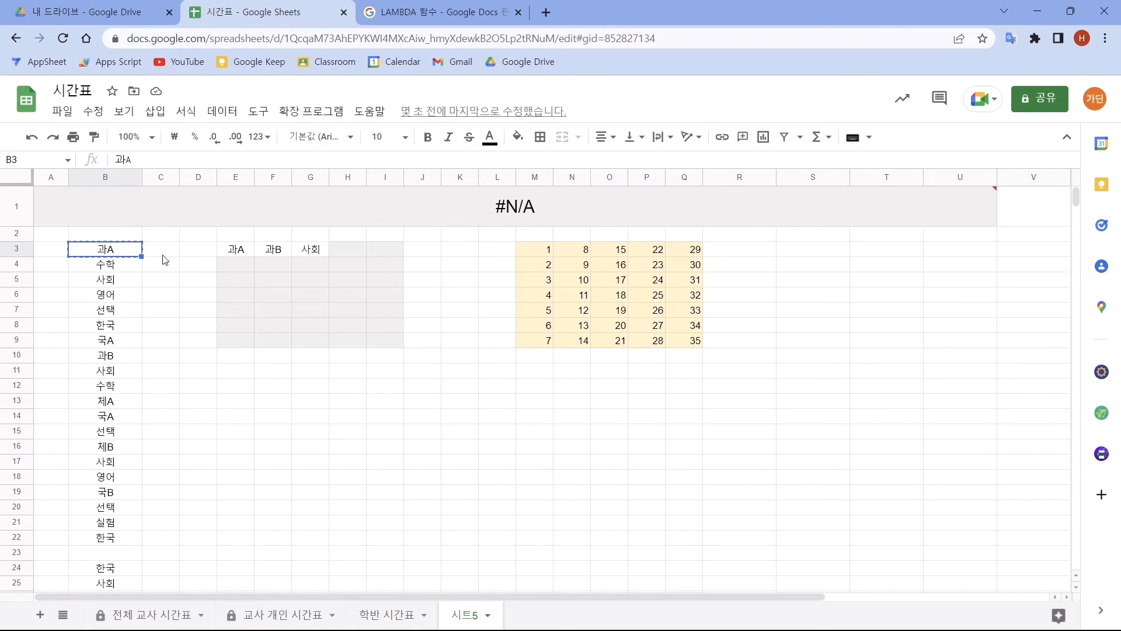
left_click(233, 252)
key("ctrl+v")
left_click(111, 267)
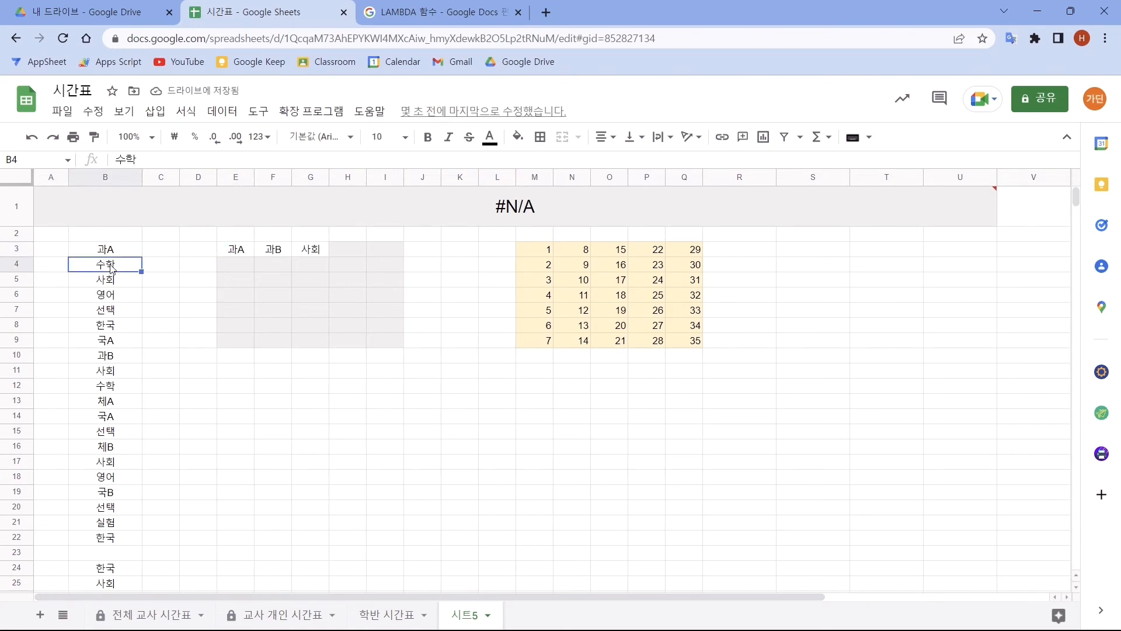
key("ctrl+c")
left_click(231, 266)
key("ctrl+v")
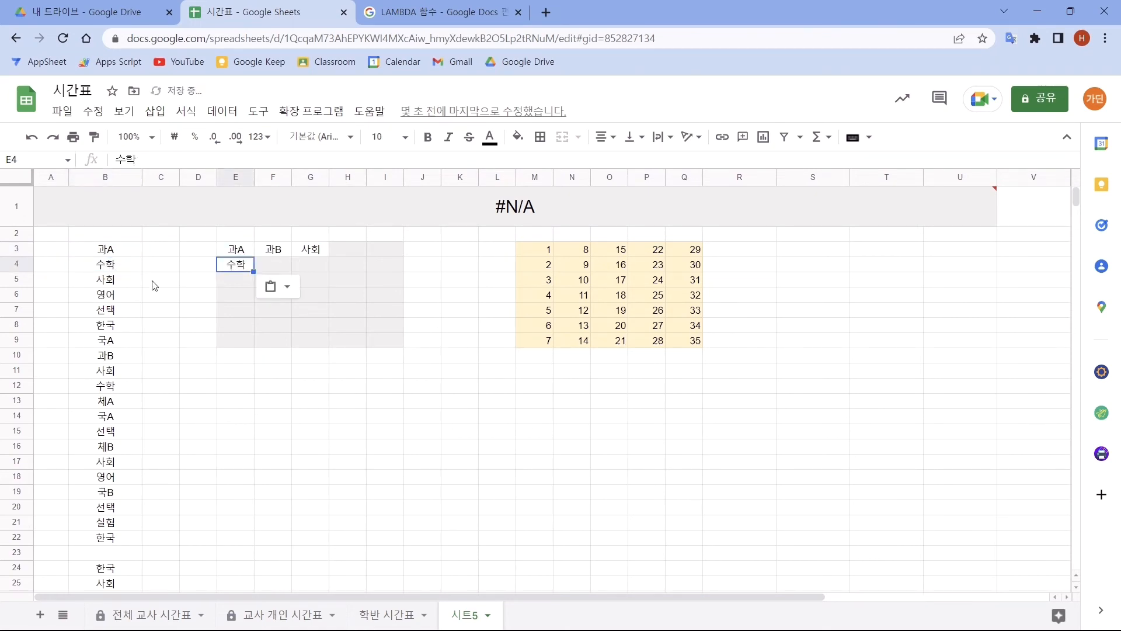
- Copy timetable entries B5 to B9 into cells E5 to E9 to complete the first day's column
left_click(124, 285)
key("ctrl+c")
left_click(234, 280)
key("ctrl+v")
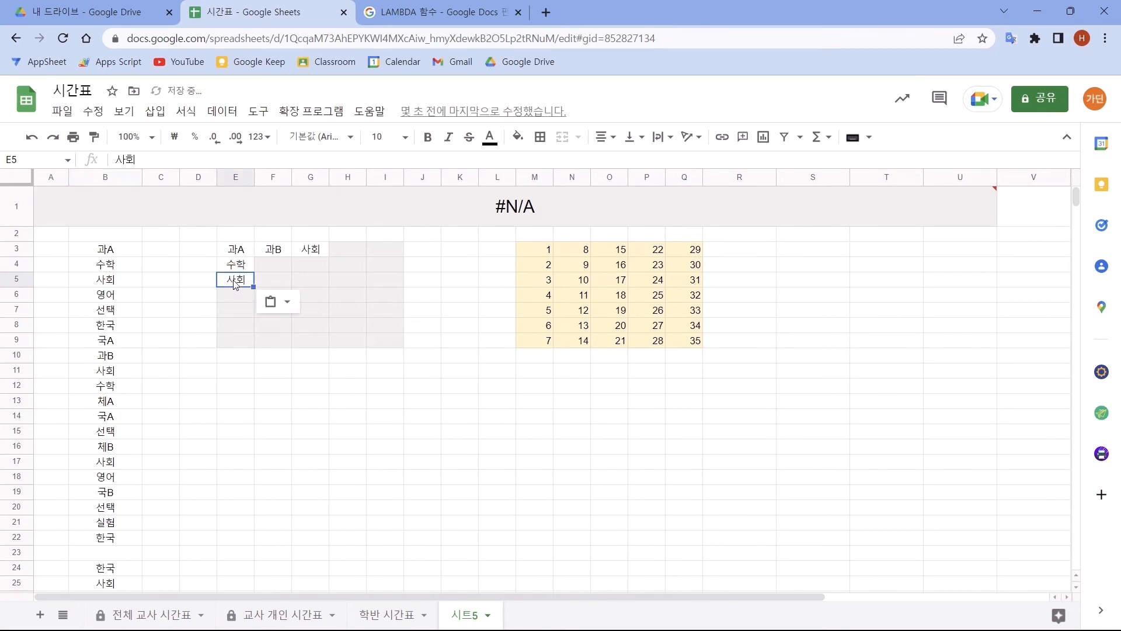
left_click(120, 340)
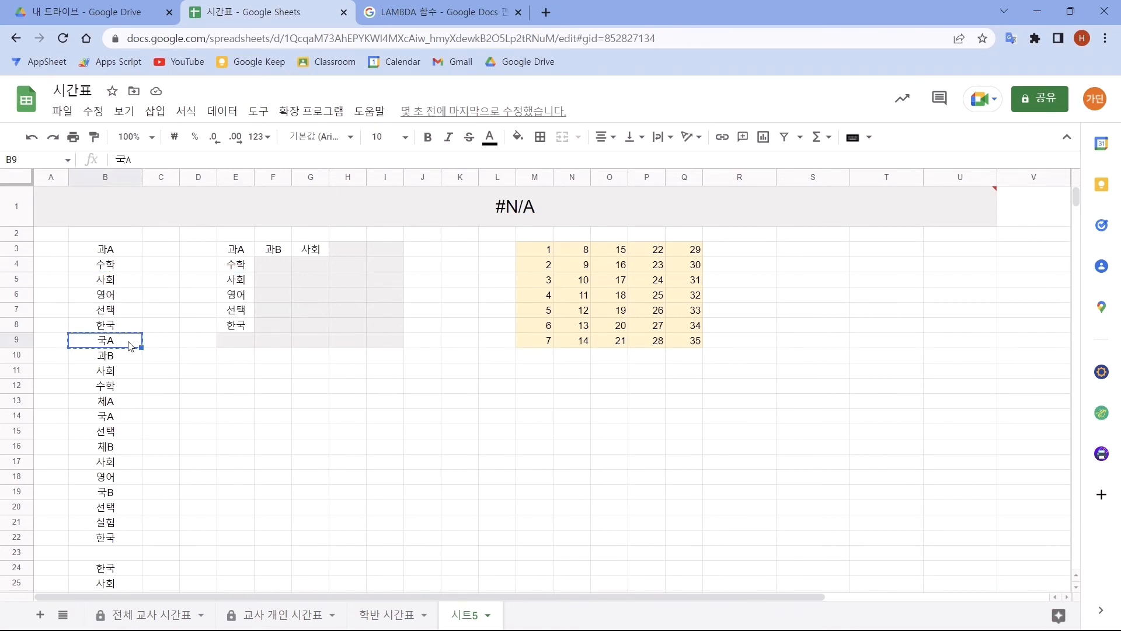
key("ctrl+c")
left_click(230, 342)
key("ctrl+v")
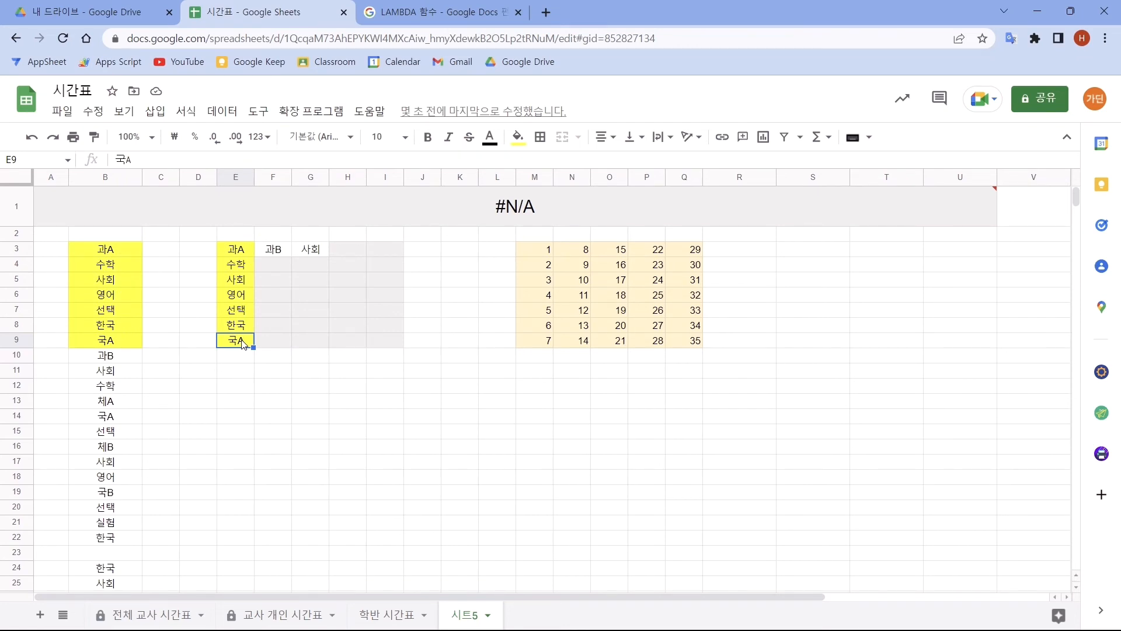
- Fill F3:F9 with timetable entries B10:B16, and paste the following entries into column G from G3
left_click(280, 266)
key("ctrl+v")
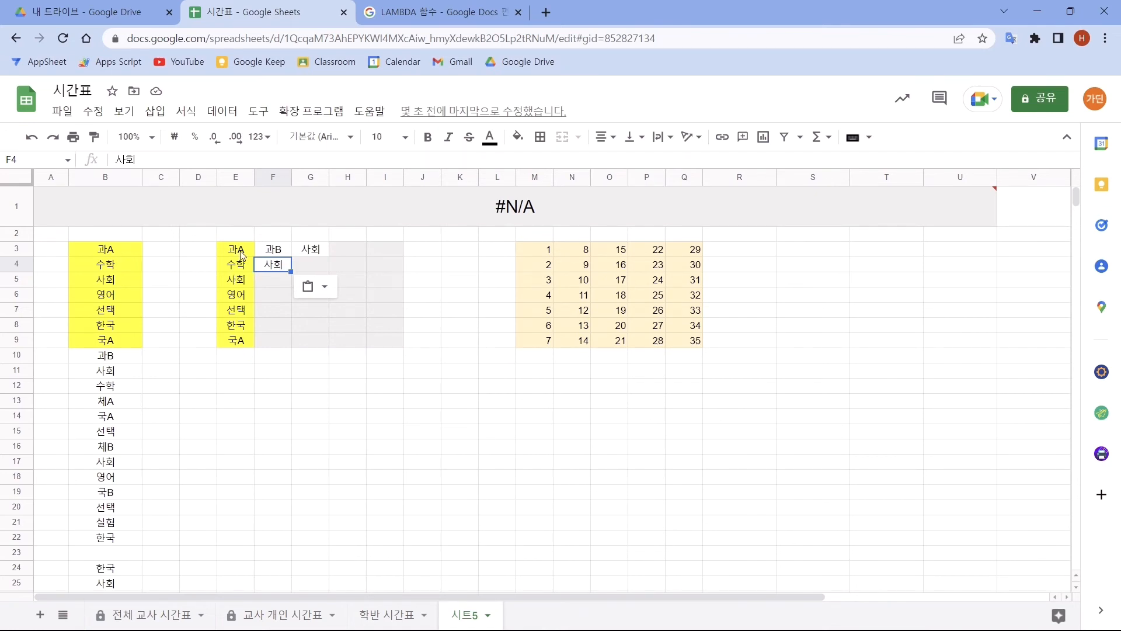
left_click_drag(241, 251, 241, 341)
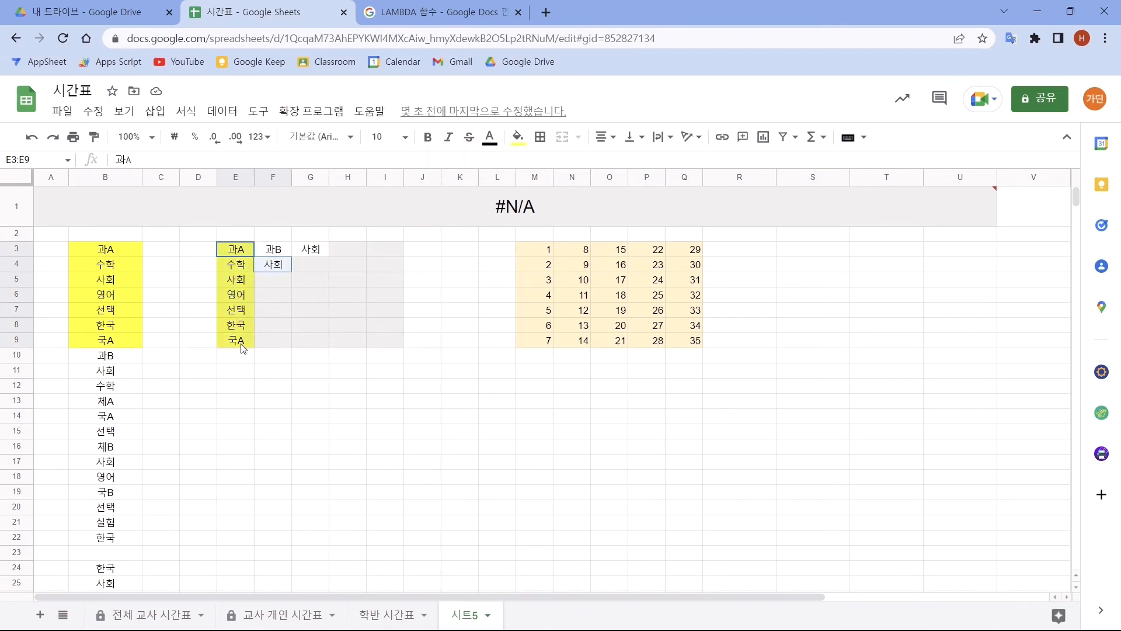
left_click(277, 255)
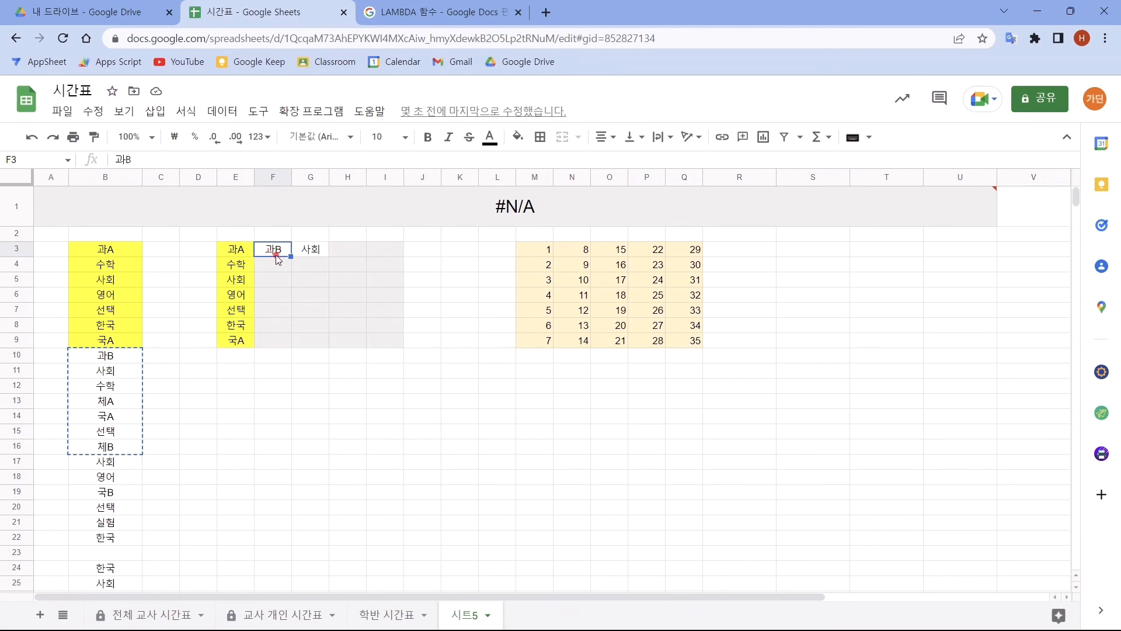
key("ctrl+v")
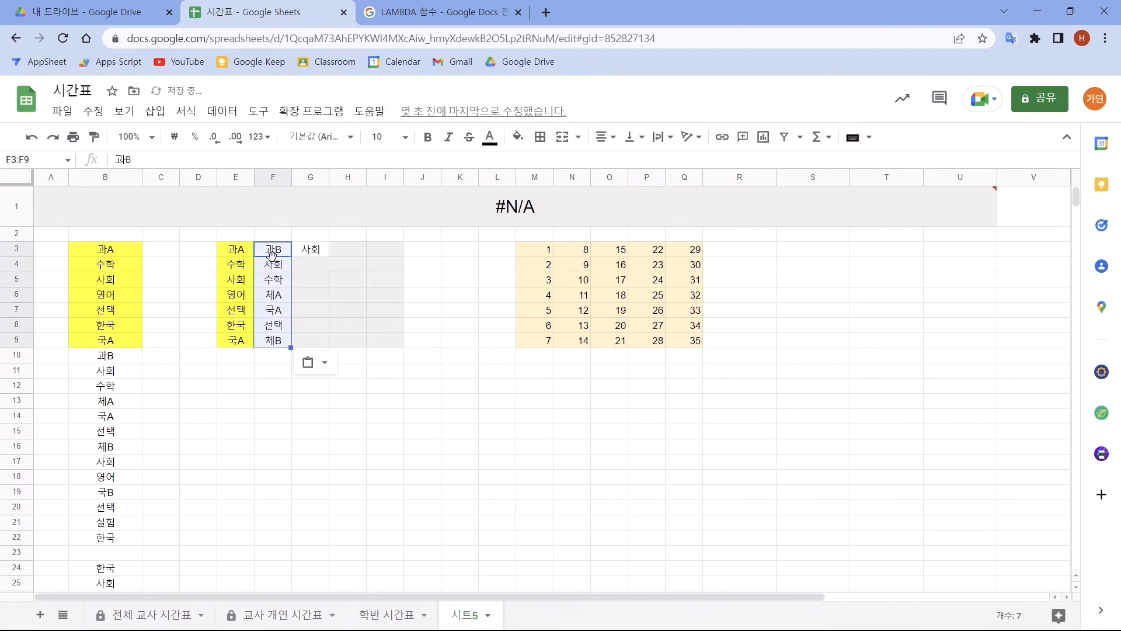
left_click(315, 251)
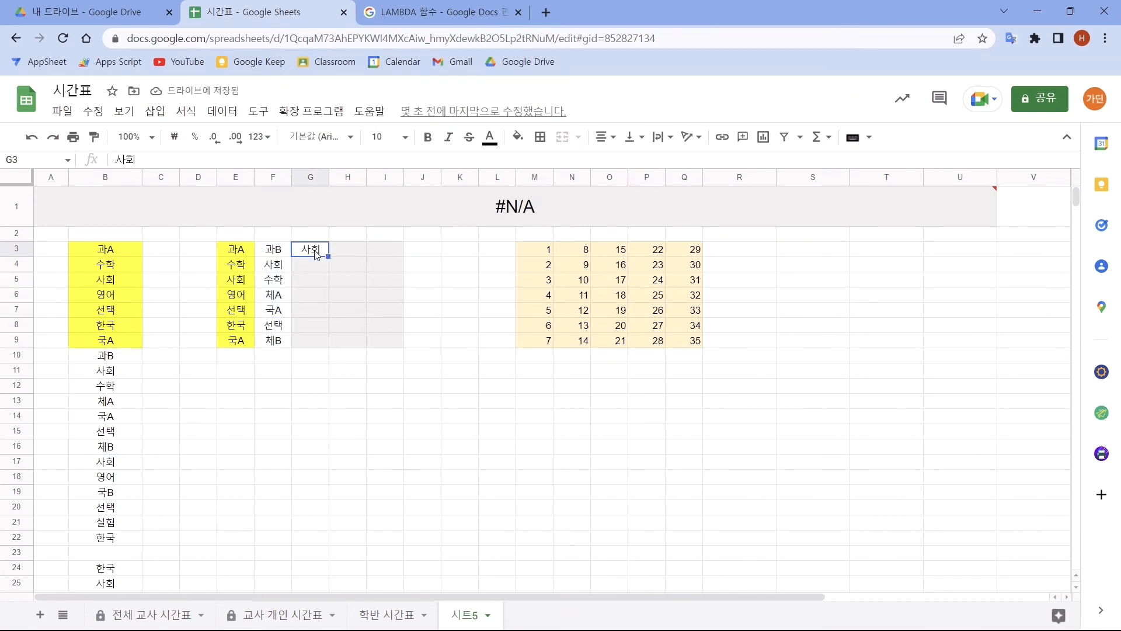
key("ctrl+v")
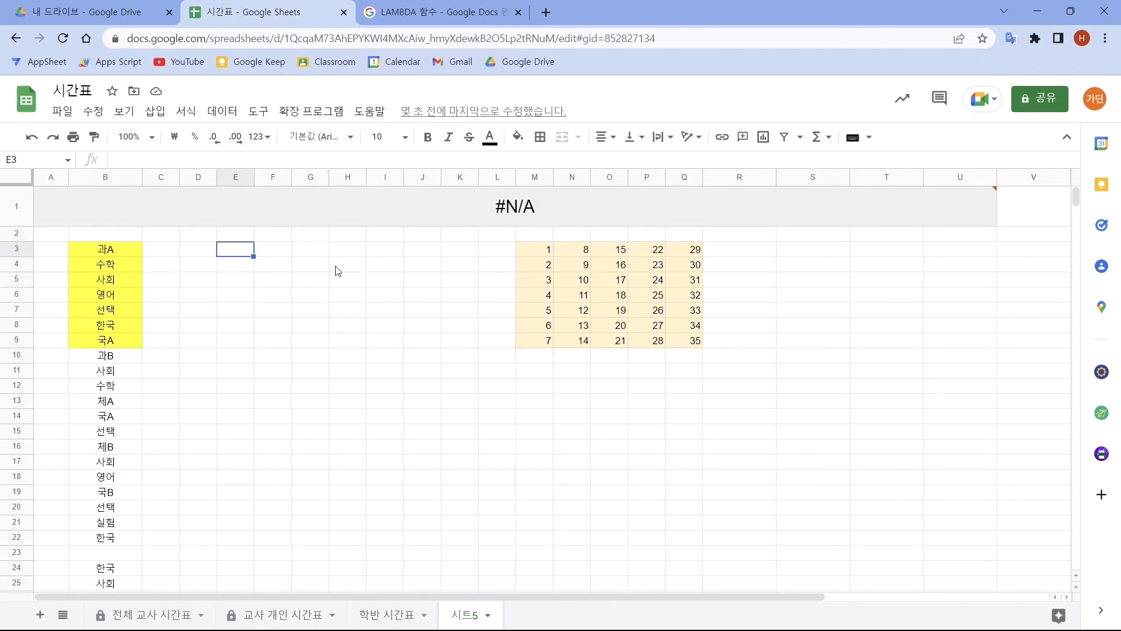
- Enter the formula =MAP(M3:Q9,LAMBDA(a,INDEX(B3:B37,a))) in cell E3
type("=")
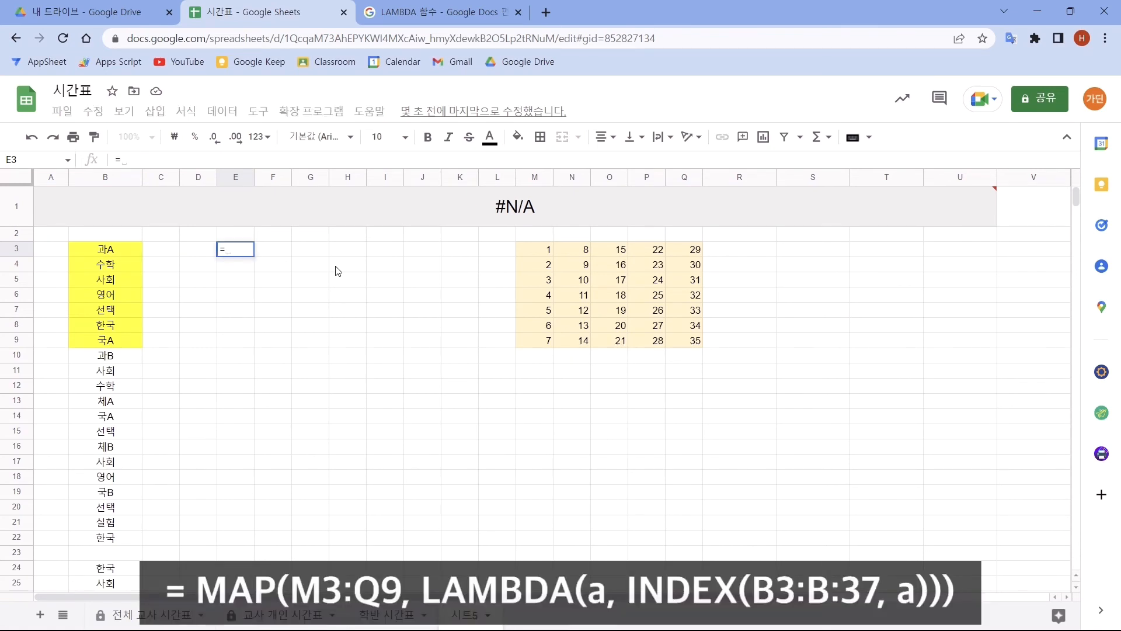
type("map")
key("Tab")
left_click_drag(527, 249, 676, 349)
type(",")
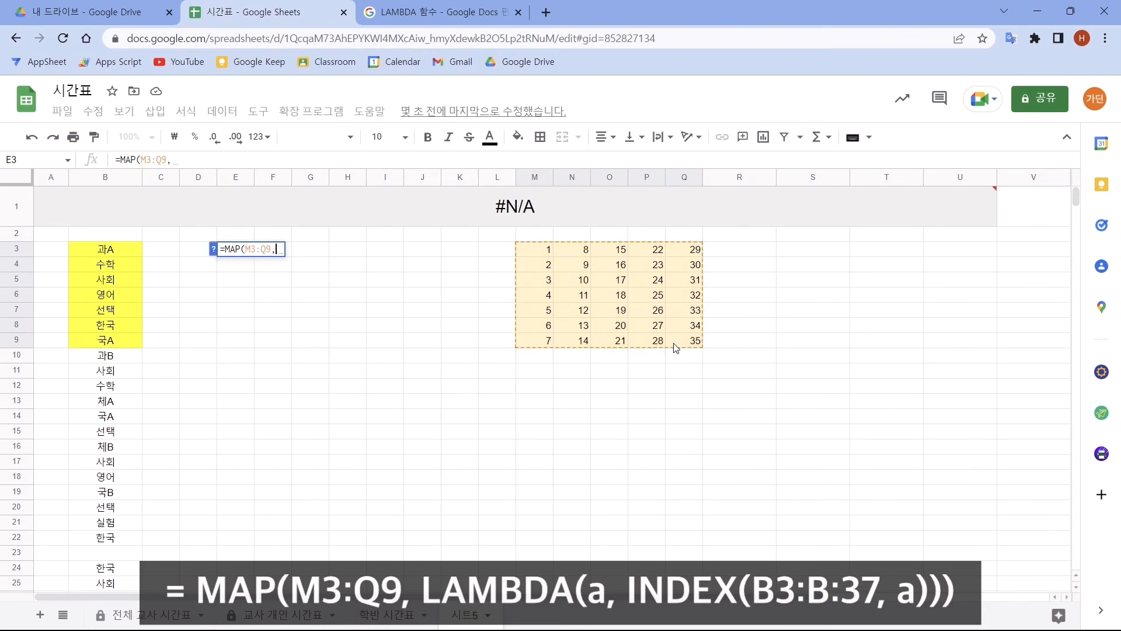
type("lam")
key("Tab")
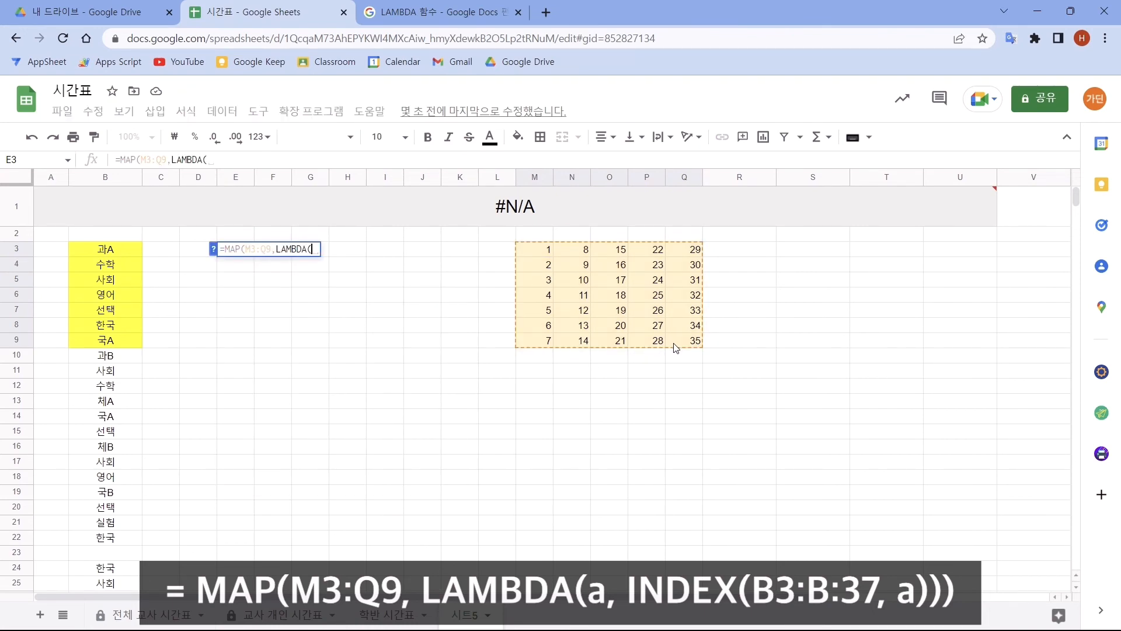
type("a,in")
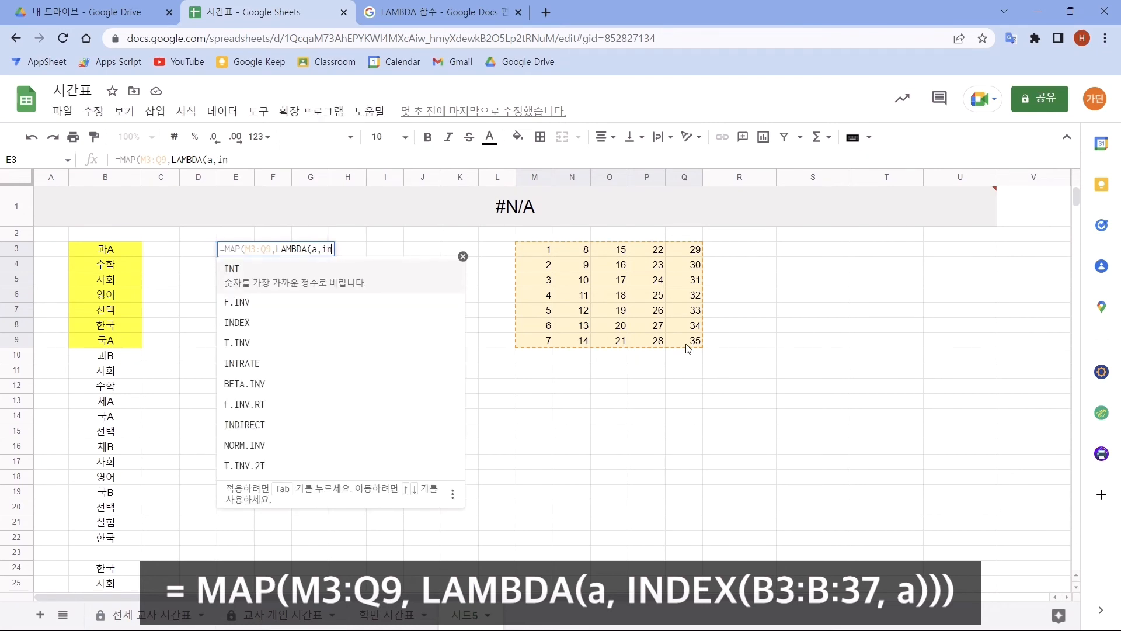
type("d")
key("Tab")
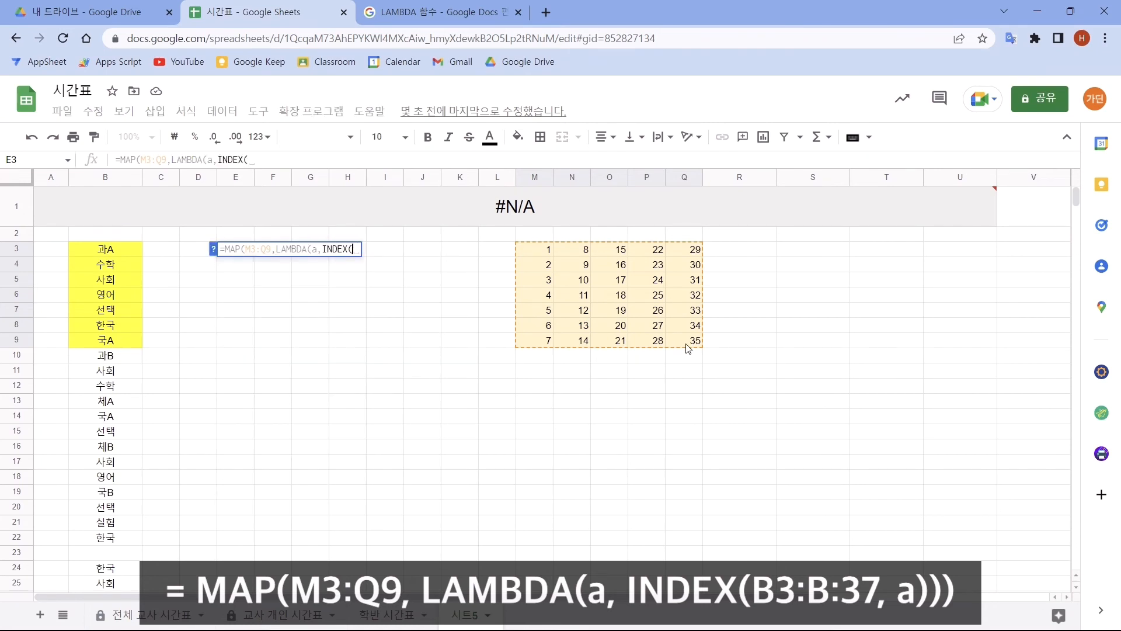
type("B3:B37")
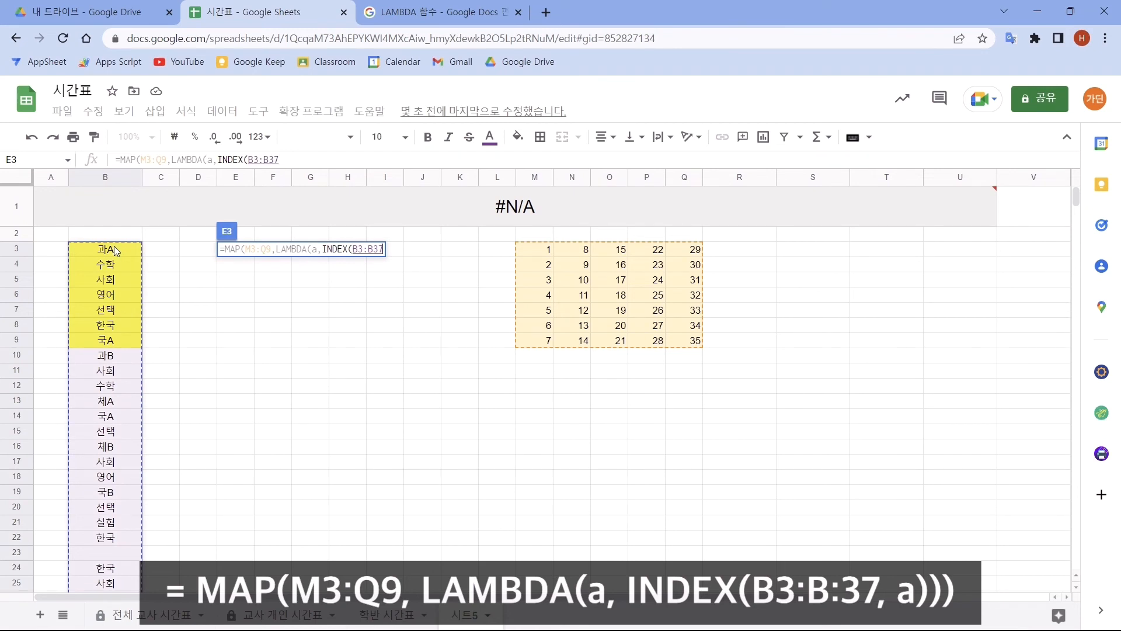
type(",a")
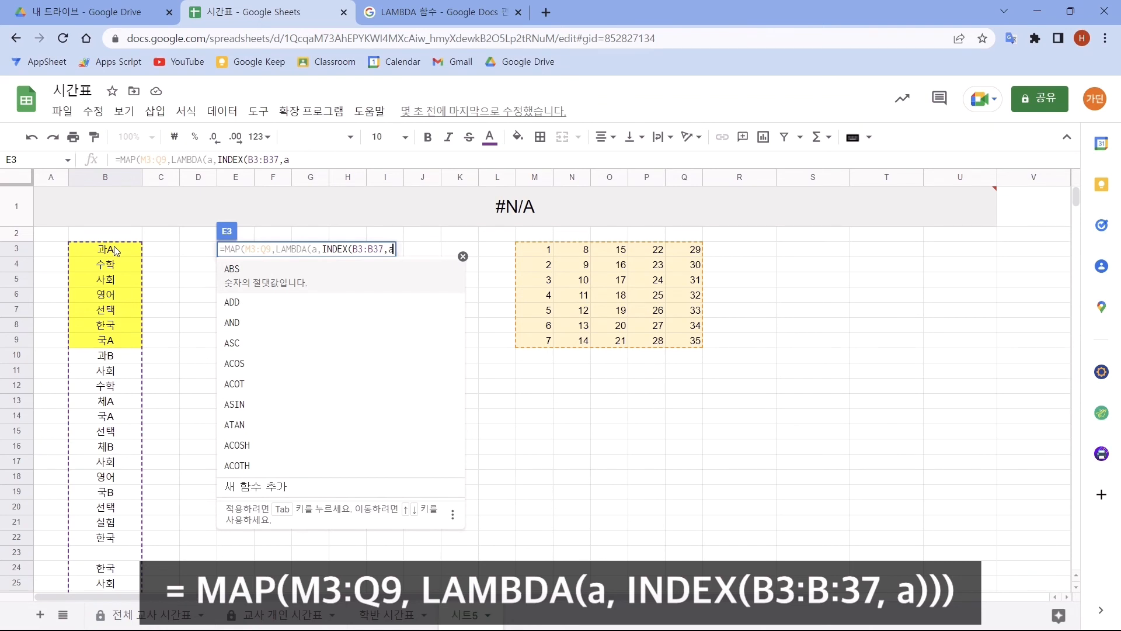
type("))")
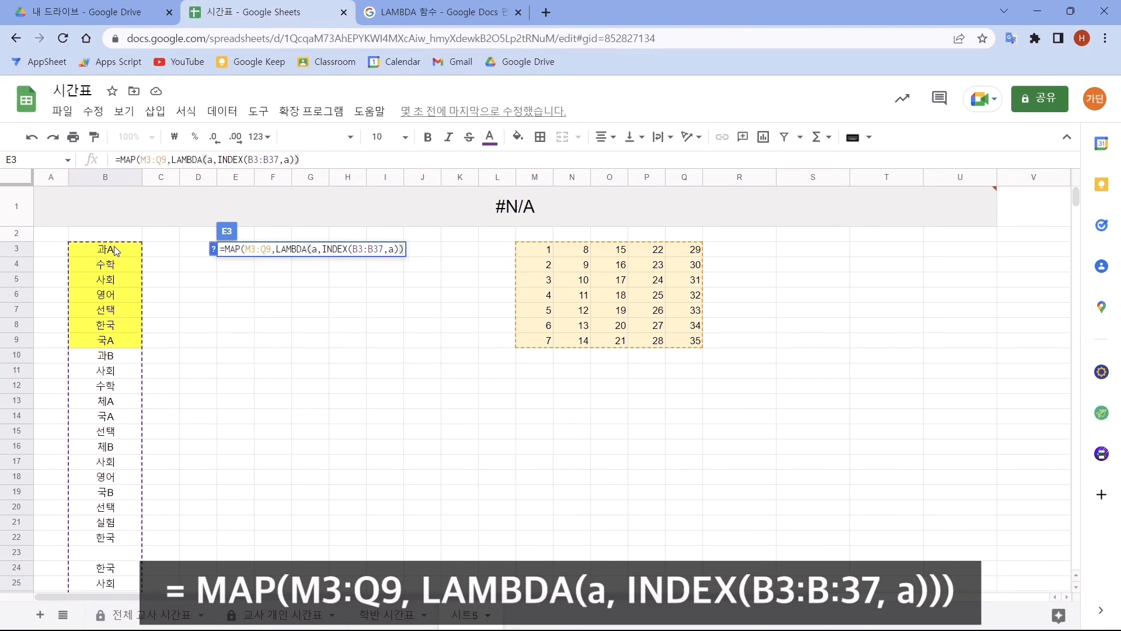
type(")")
key("Return")
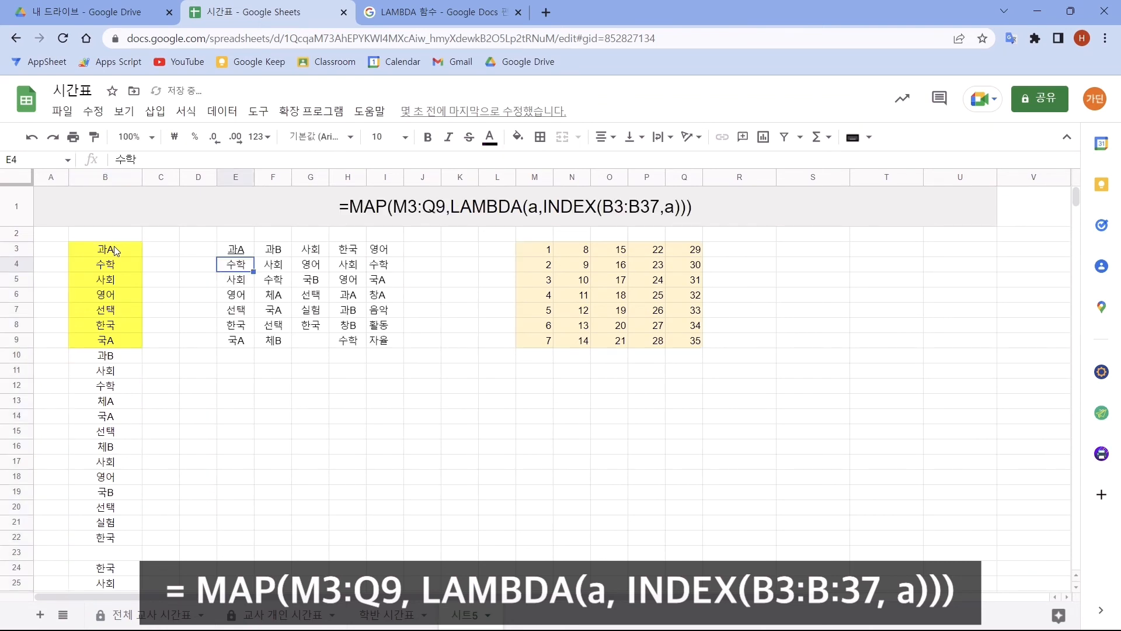
- Replace the M3:Q9 reference in cell E3's formula with TRANSPOSE(SEQUENCE(5,7))
left_click(248, 251)
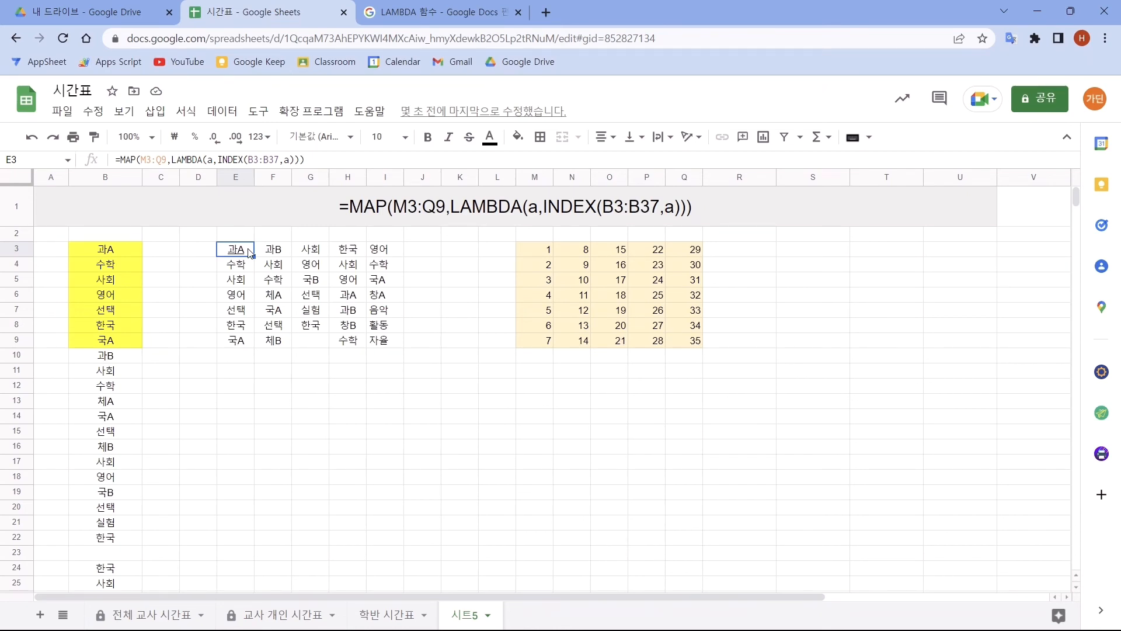
left_click_drag(537, 249, 686, 344)
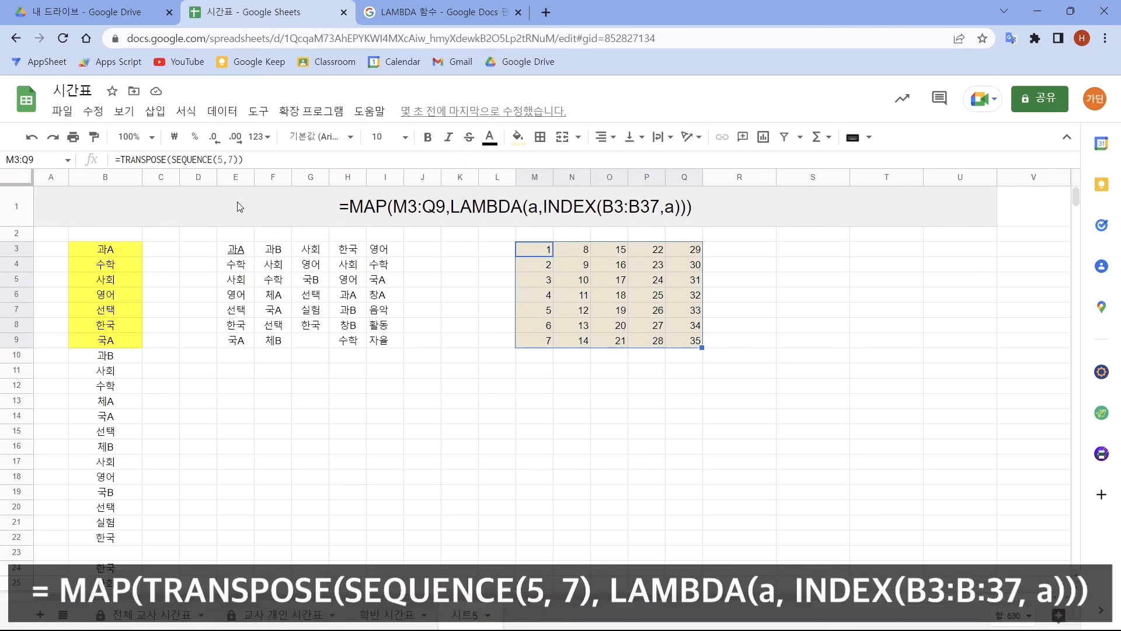
left_click(236, 249)
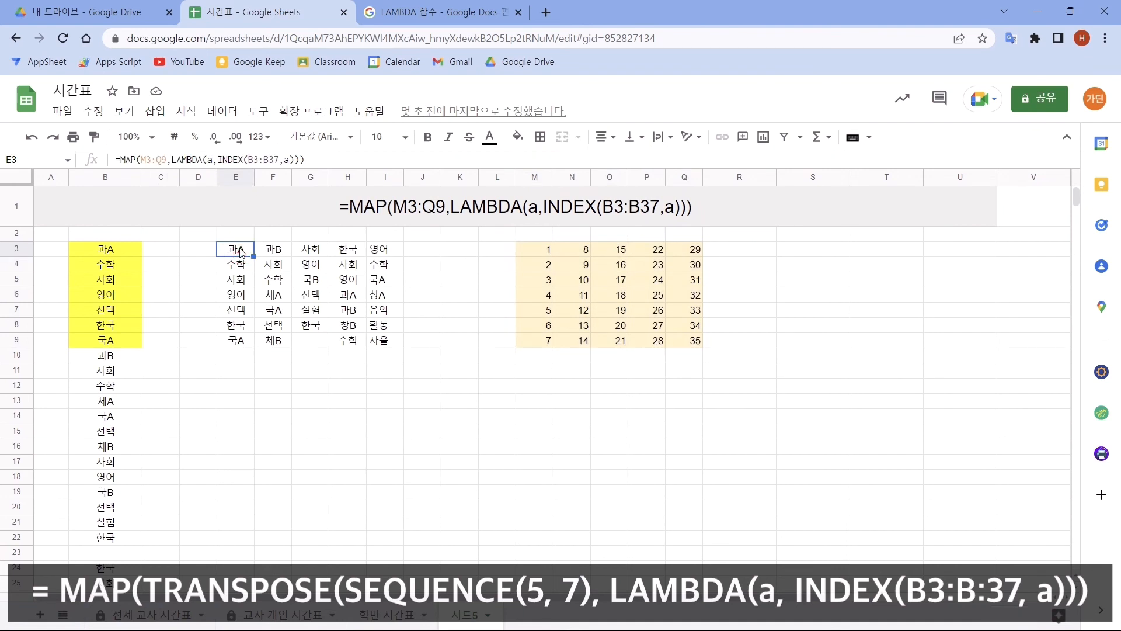
left_click_drag(141, 159, 167, 159)
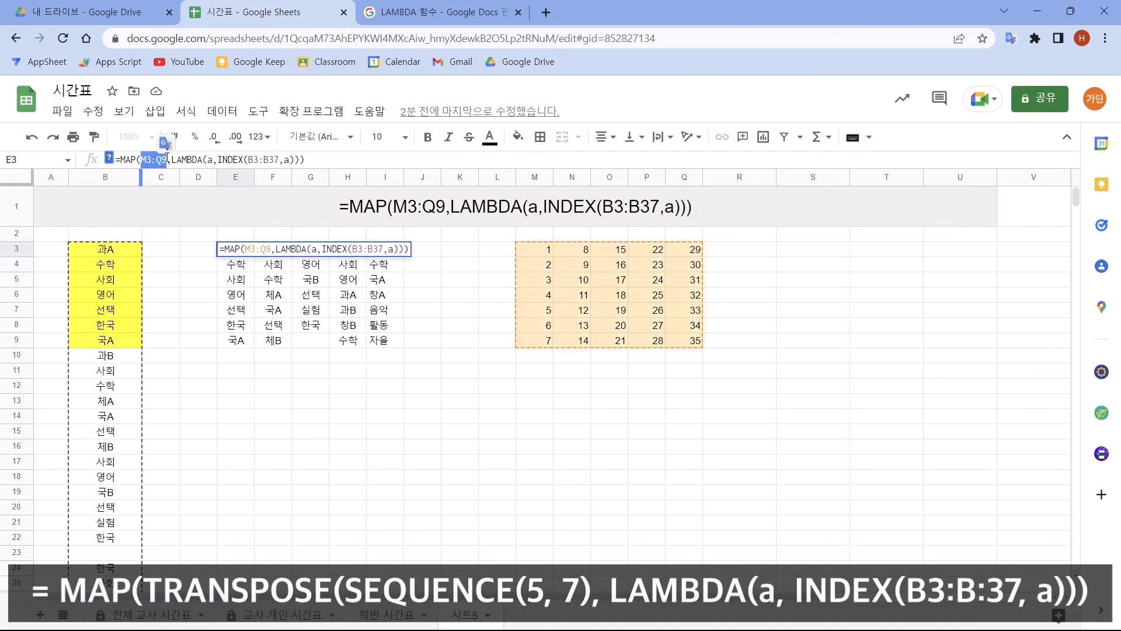
type("TRANSPOSE(SEQUENCE(5,7))")
key("Return")
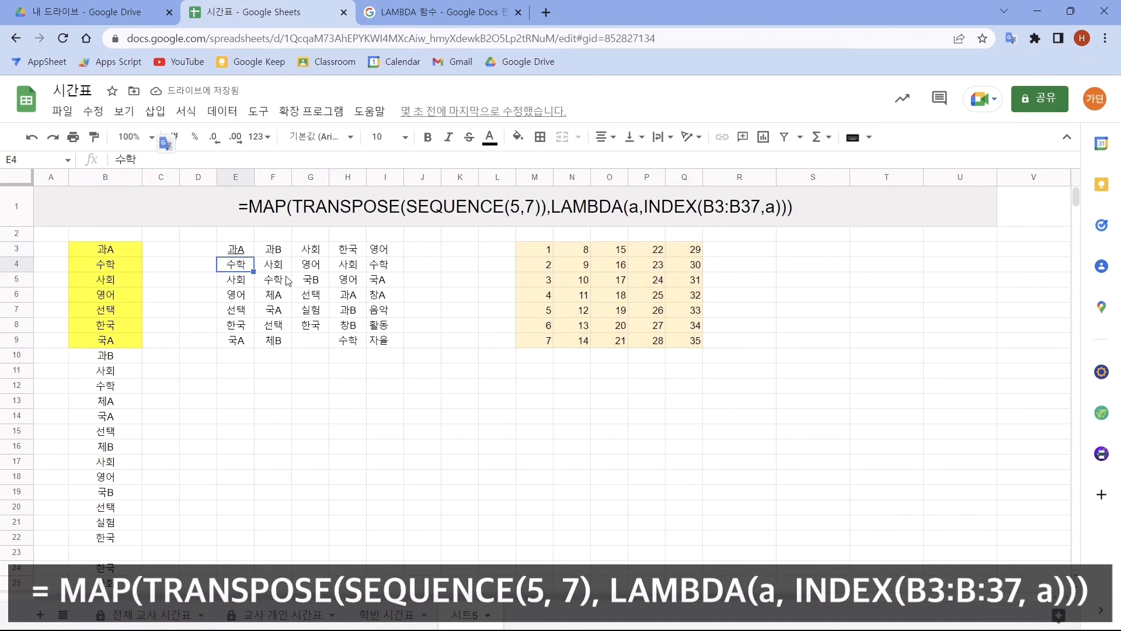
- Delete the contents of the helper number grid M3:Q9 and return to cell E3
left_click_drag(533, 249, 690, 343)
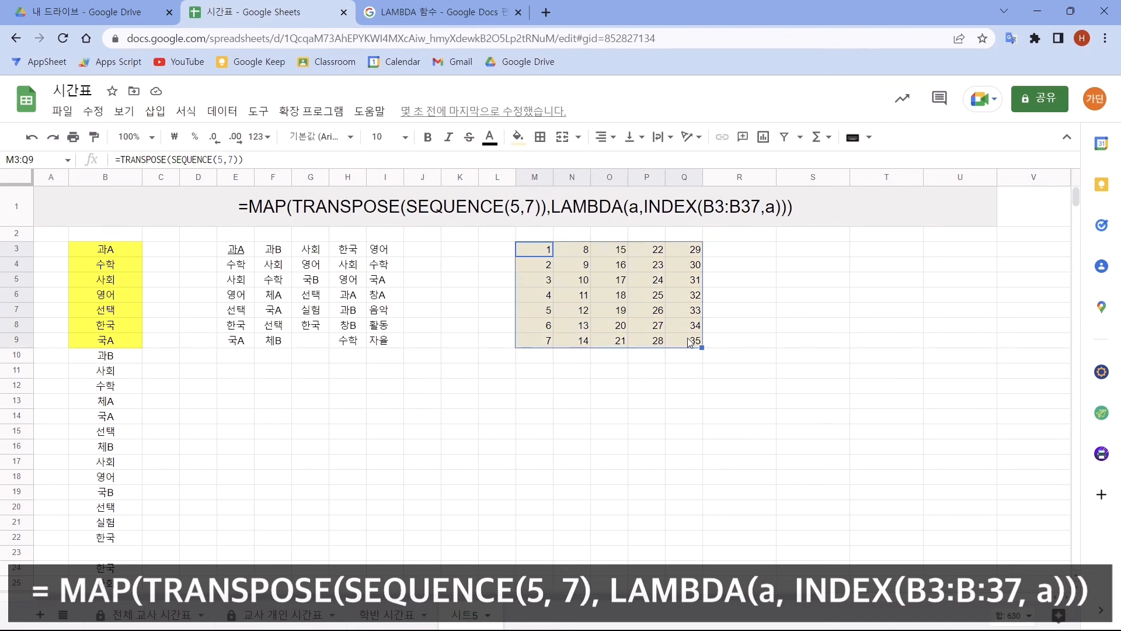
key("Delete")
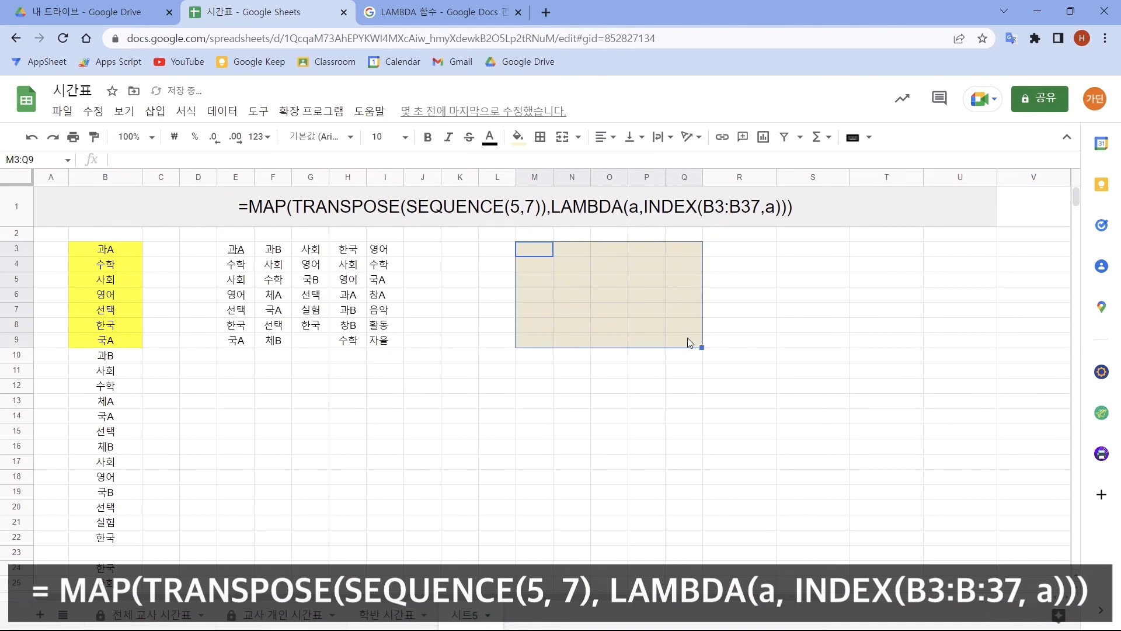
left_click(242, 250)
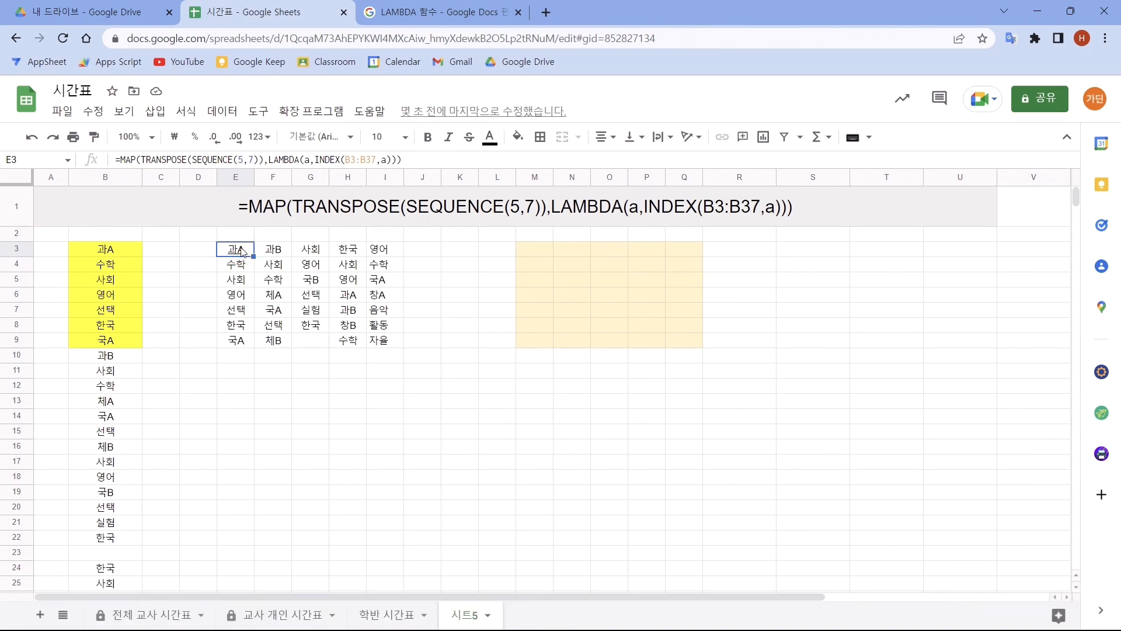
- Wrap cell E3's MAP formula in curly braces as an array, with SEQUENCE(7,1) as a period-number column before it
left_click_drag(199, 250, 212, 347)
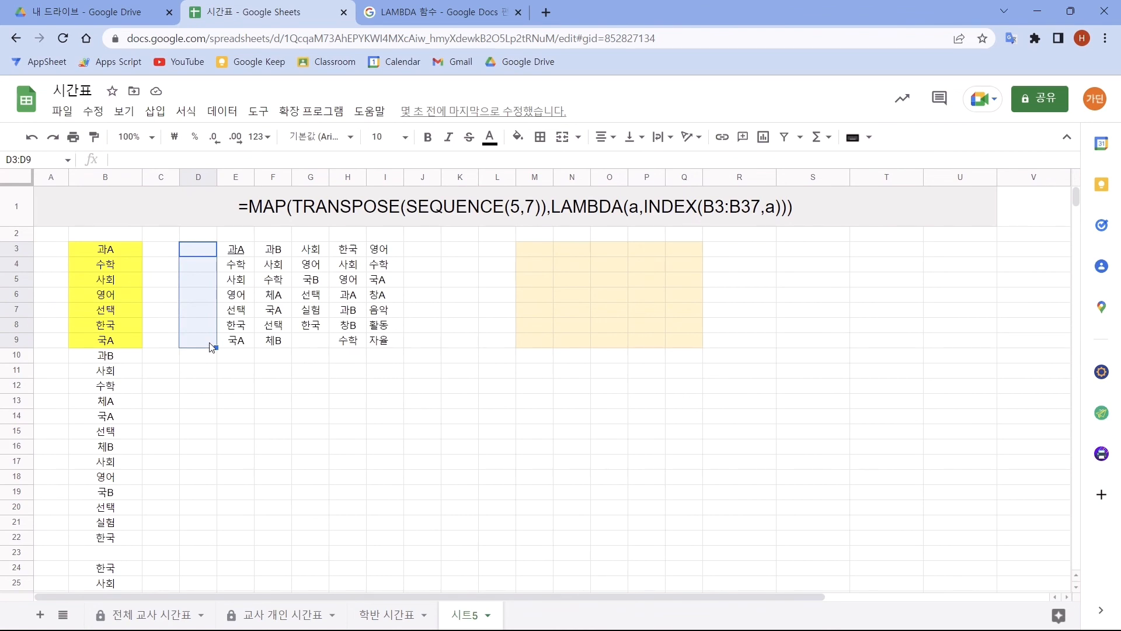
left_click(233, 253)
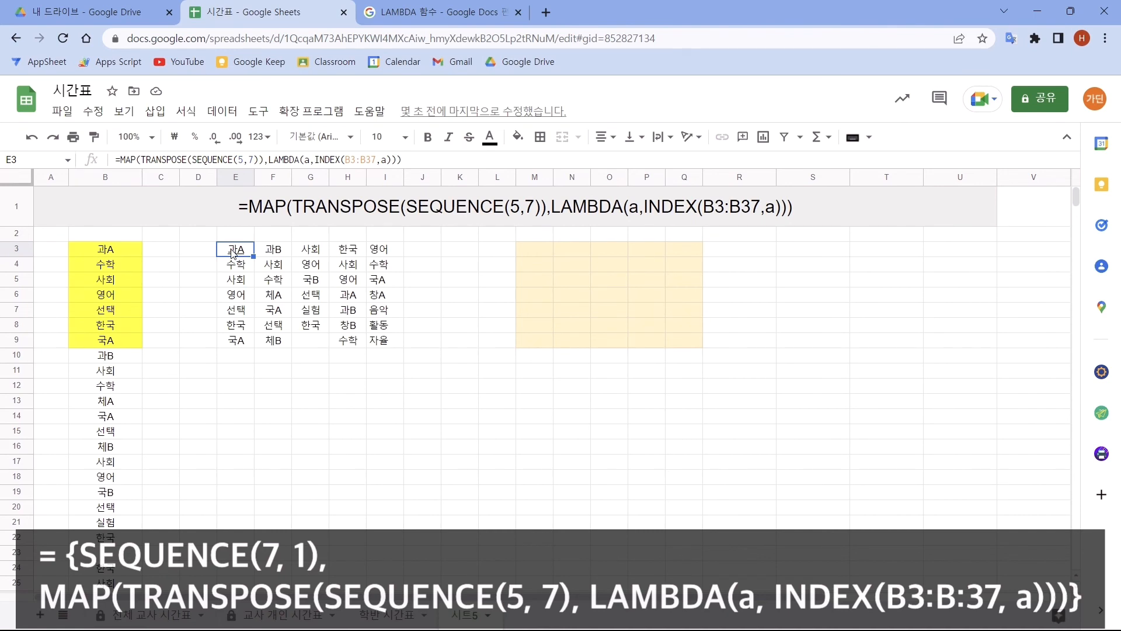
left_click(120, 159)
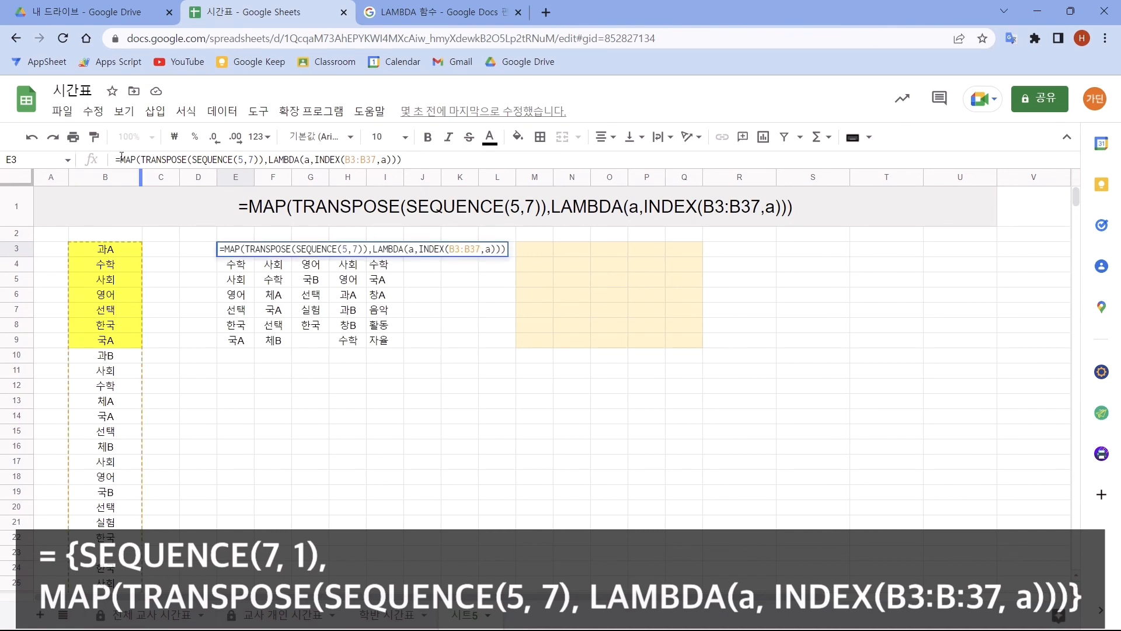
type("{")
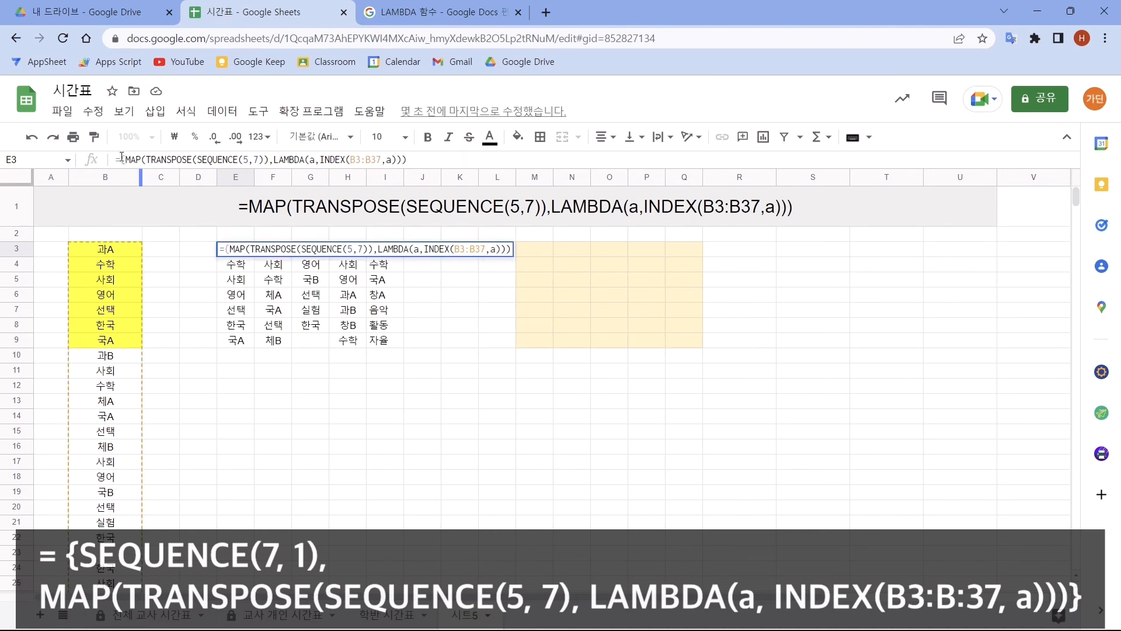
type("seq(")
key("Tab")
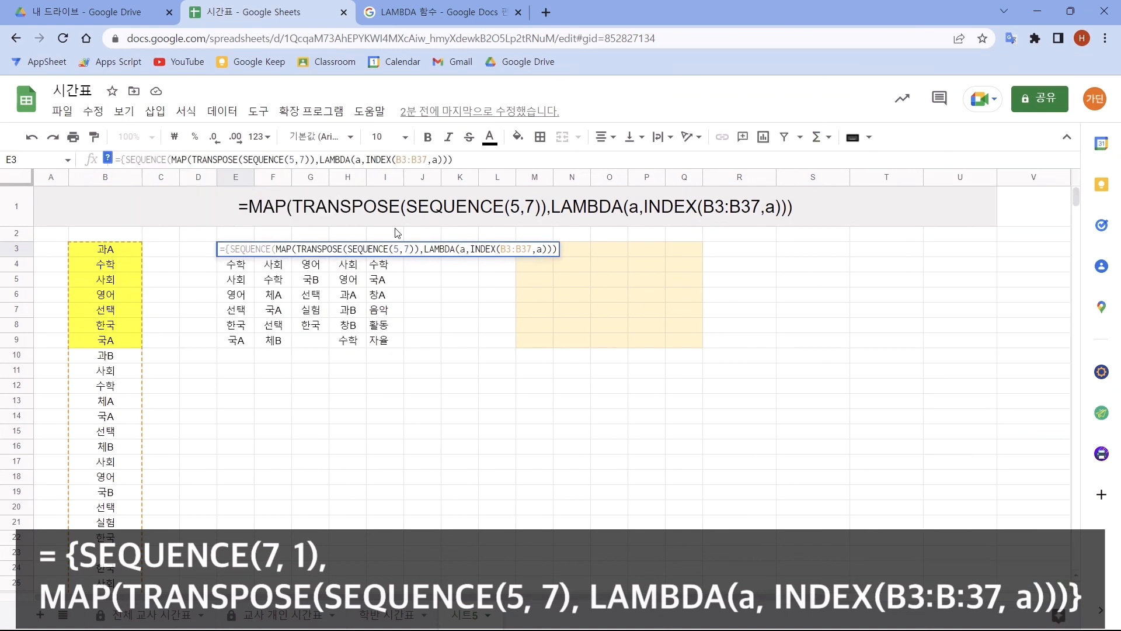
type("7,1)")
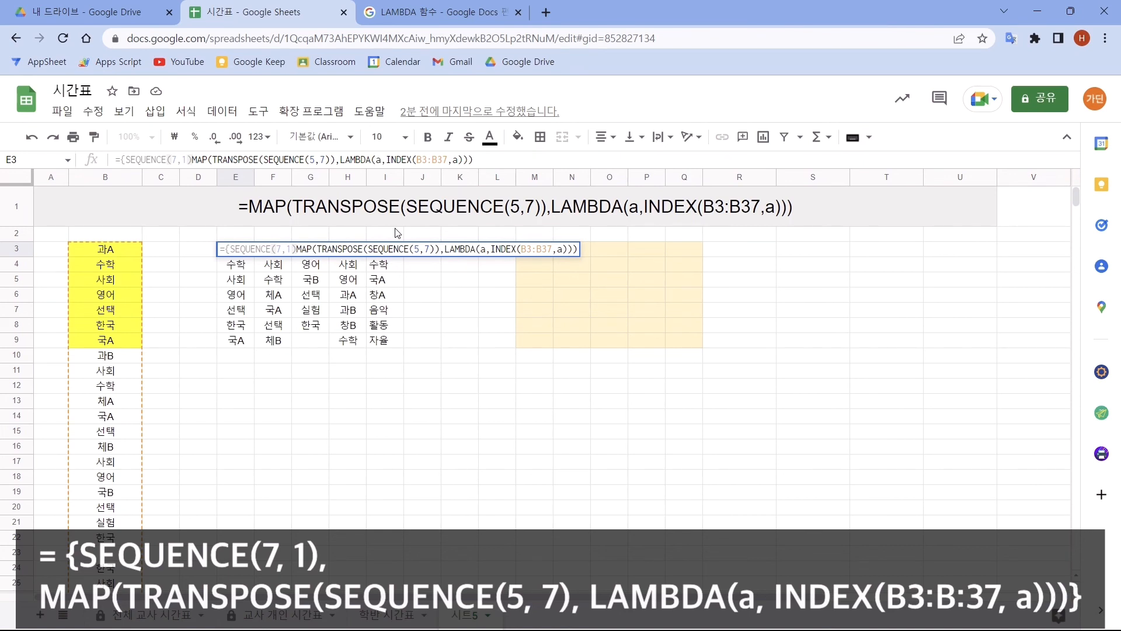
type(",")
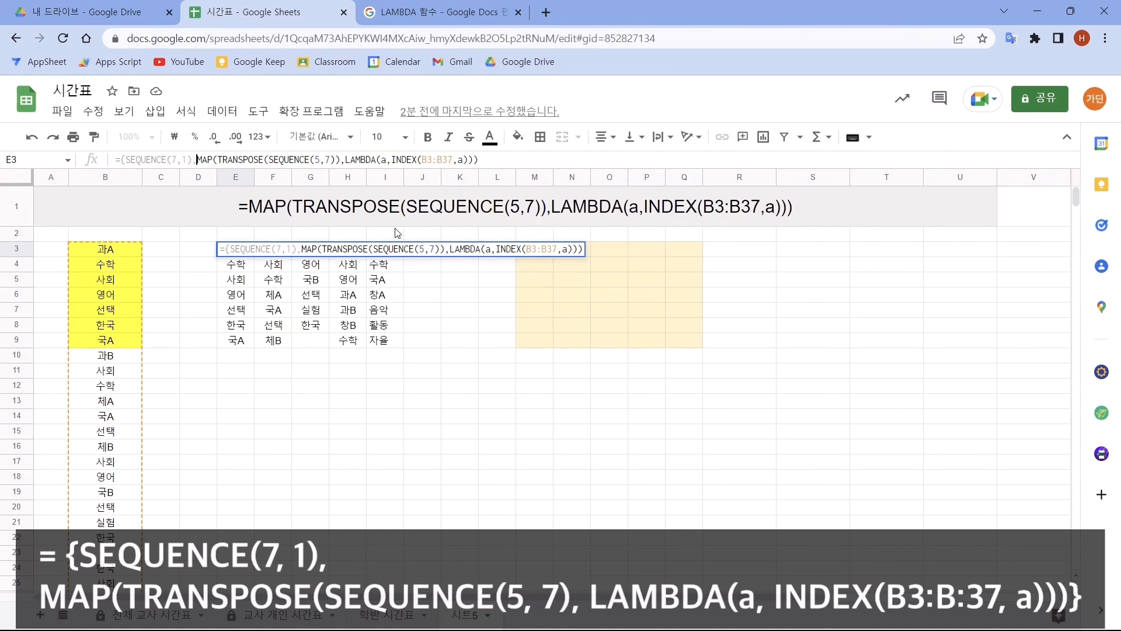
left_click(505, 161)
type("}")
key("Return")
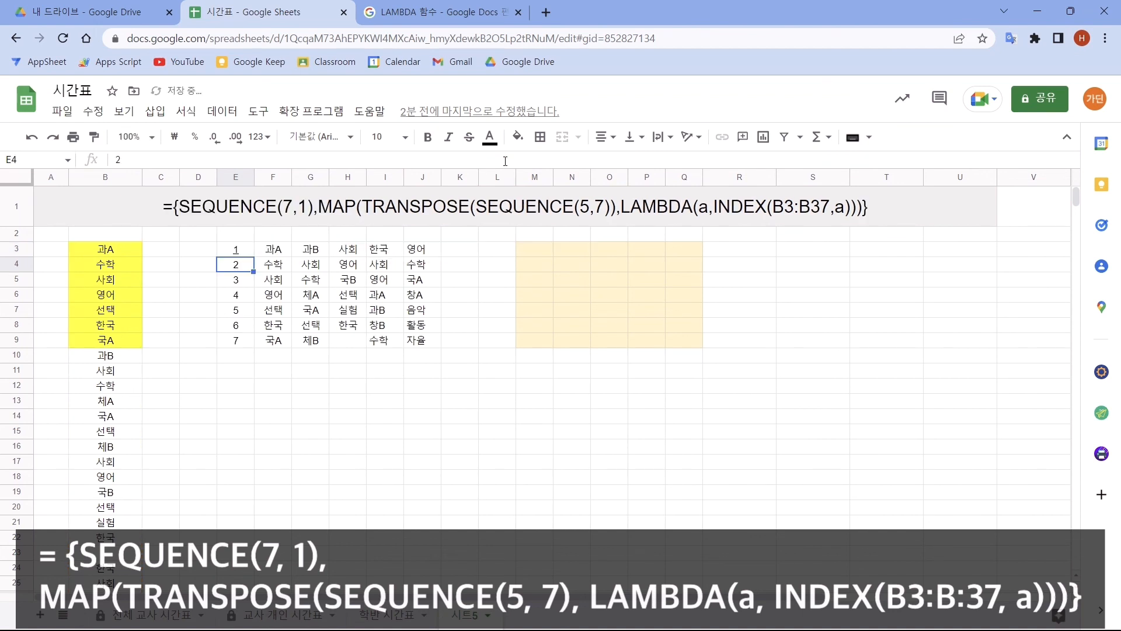
left_click(241, 252)
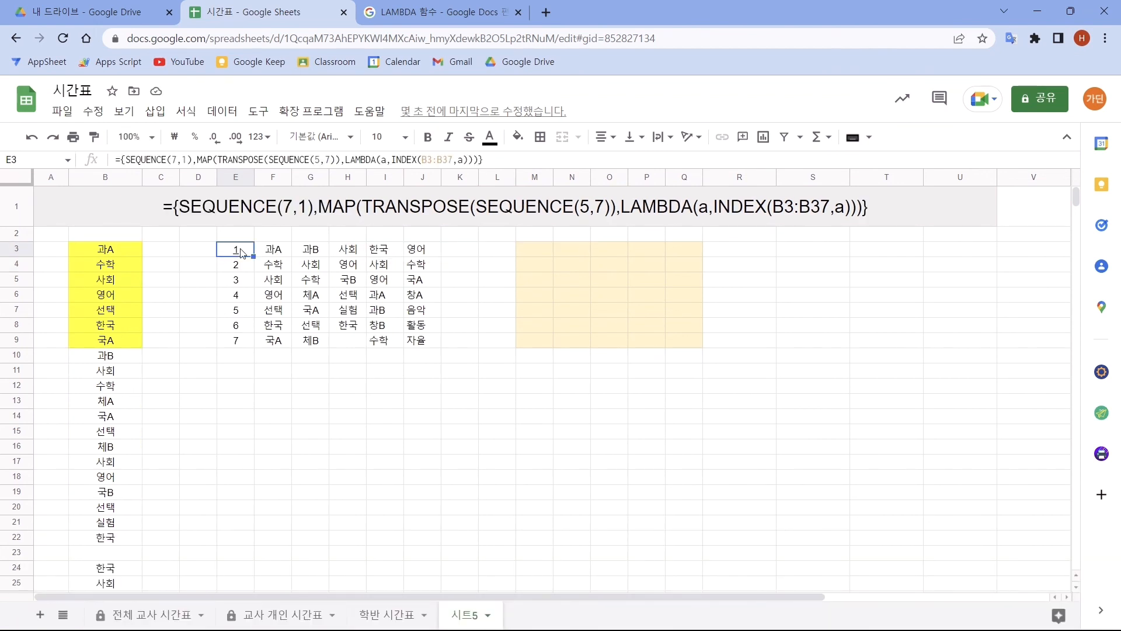
left_click_drag(236, 234, 416, 236)
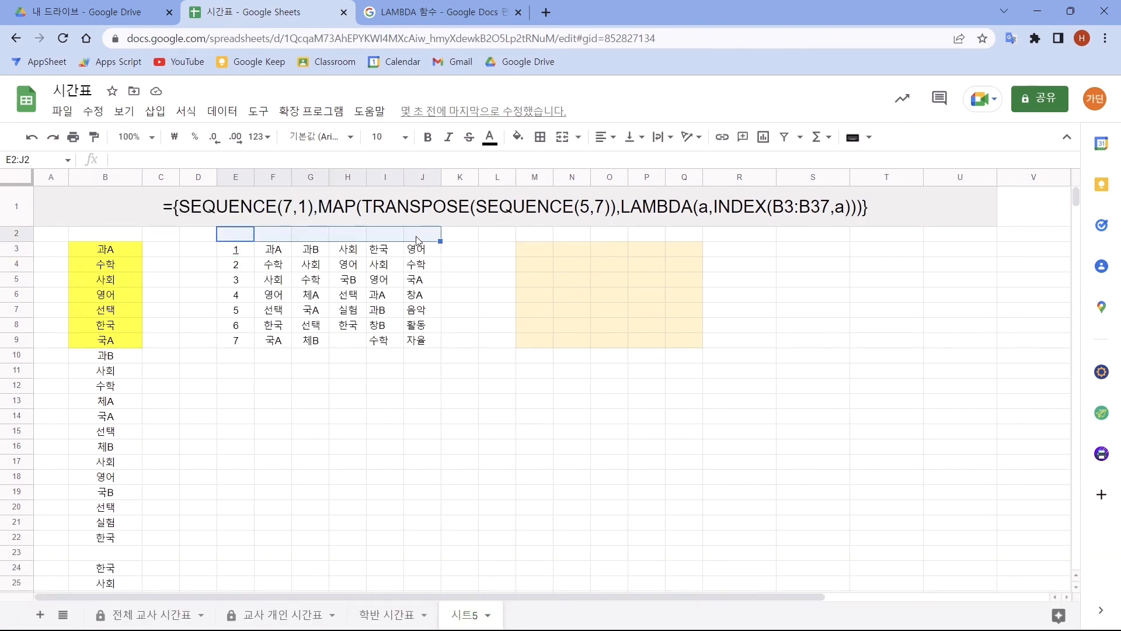
left_click(240, 250)
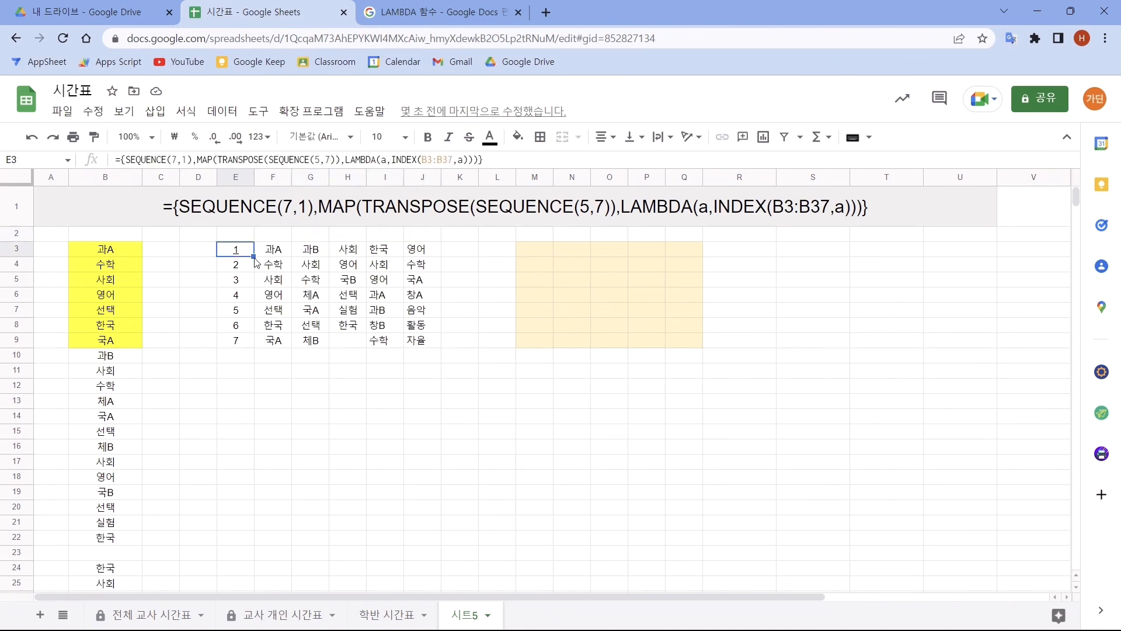
left_click(418, 343, "shift")
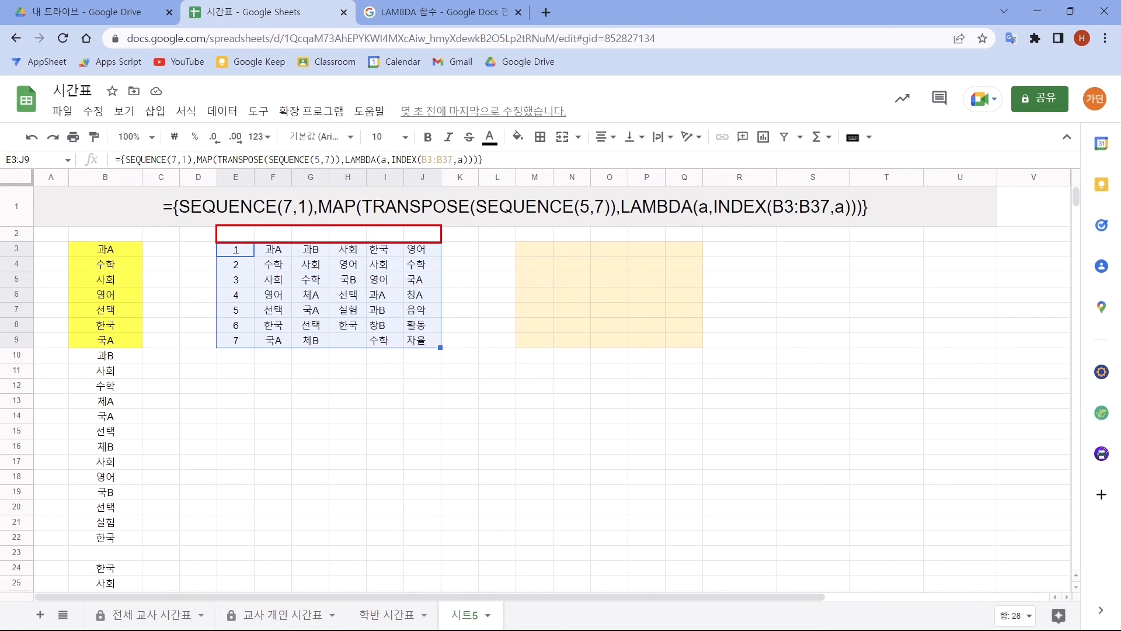
left_click_drag(461, 231, 468, 231)
left_click_drag(461, 291, 466, 291)
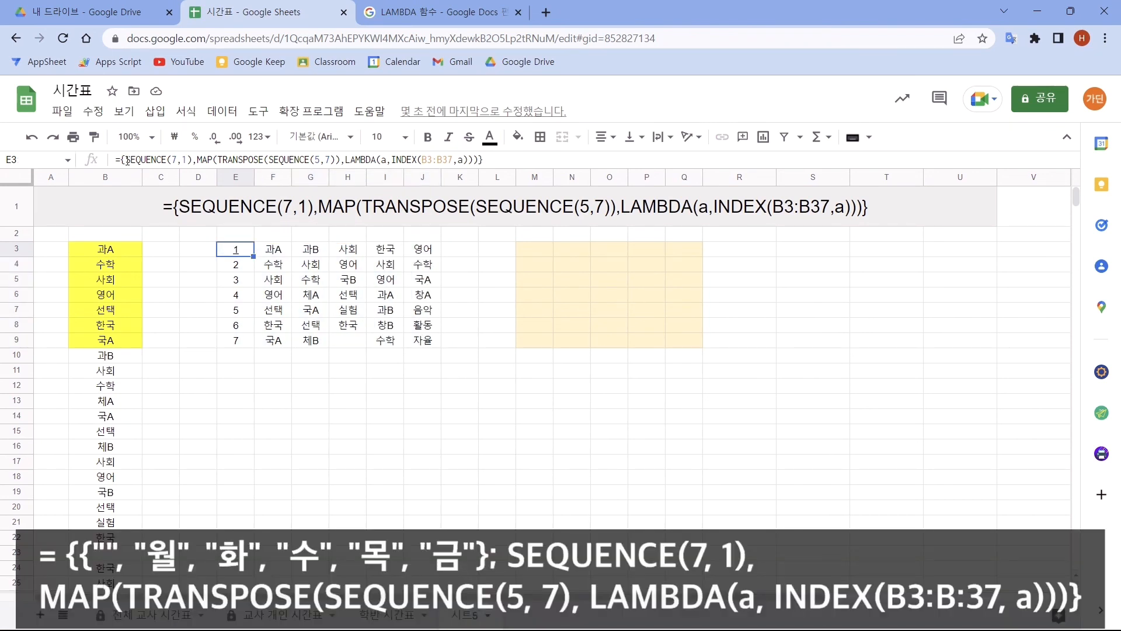
- Insert the header row {"","월","화","수","목","금"}; at the start of cell E3's array formula, and select the timetable E3:J10
left_click(127, 160)
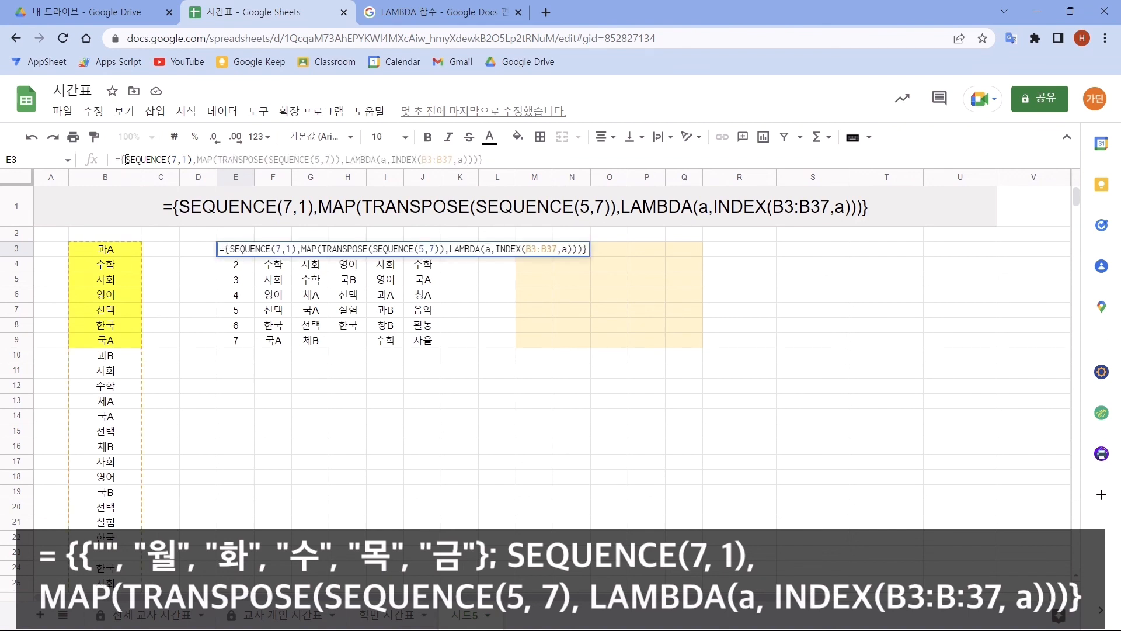
type("{")
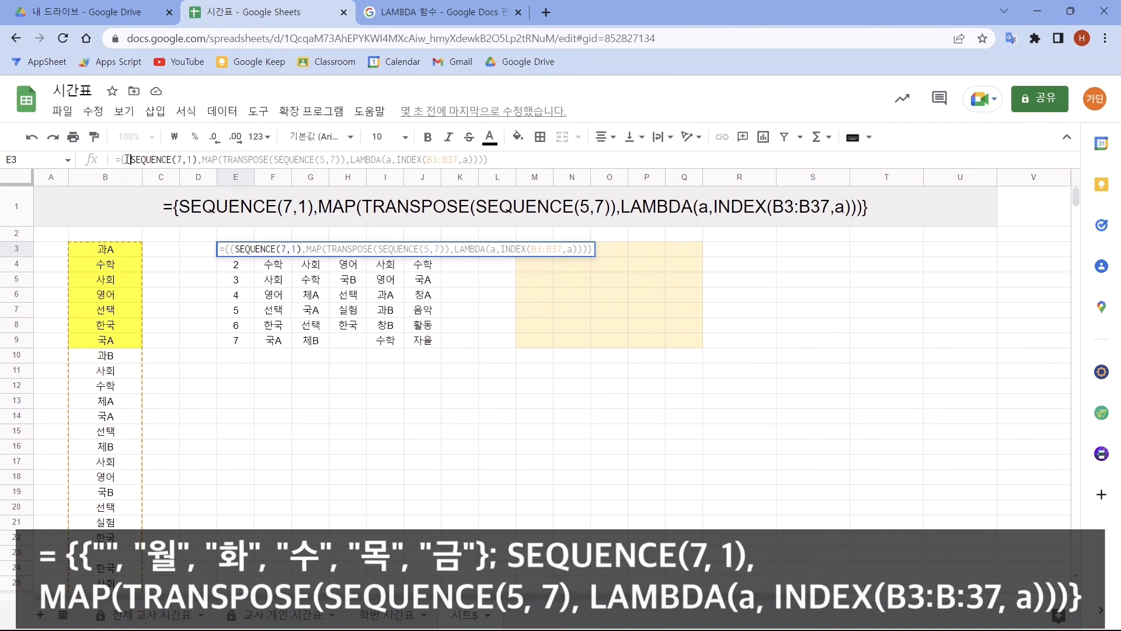
type("\"\"")
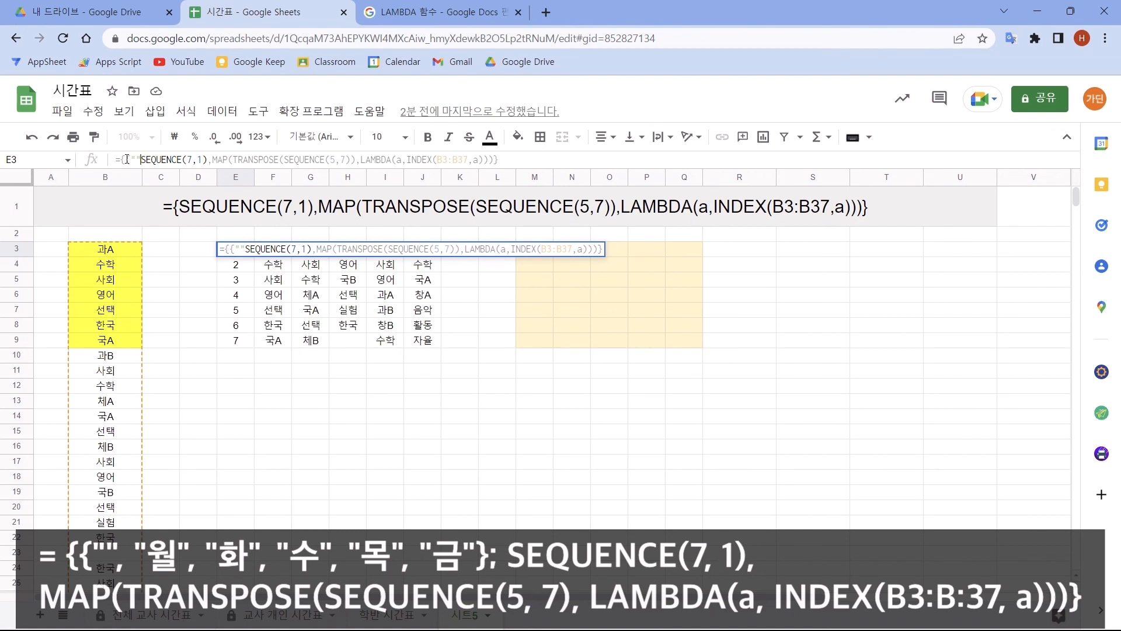
type(",\"월")
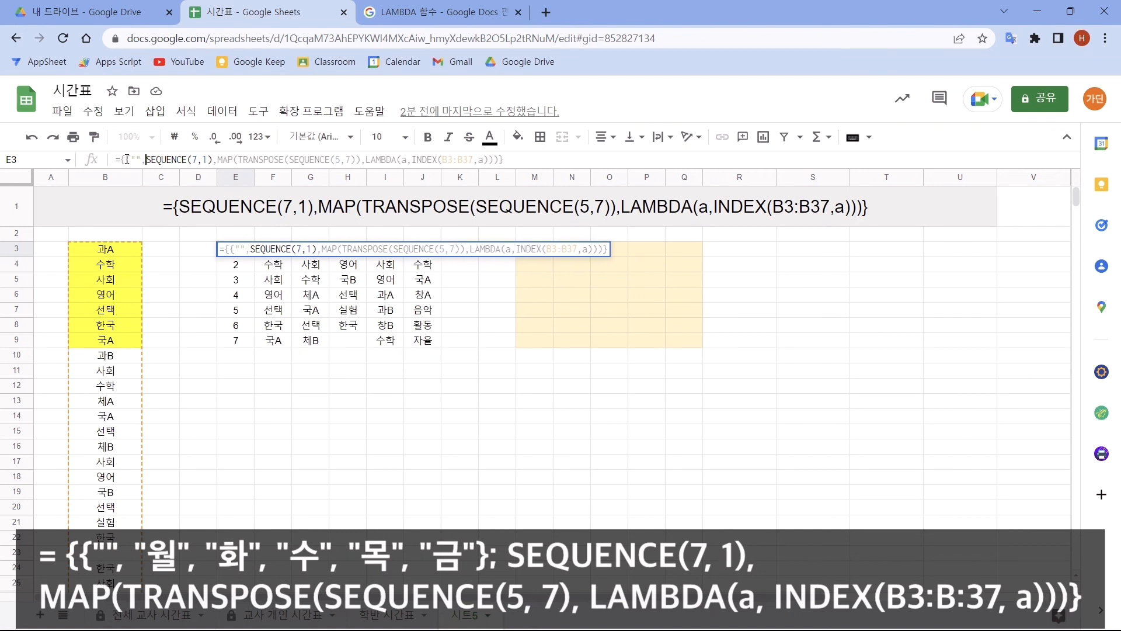
type("\",\"화\",\"수\",\"목\",\"금\"")
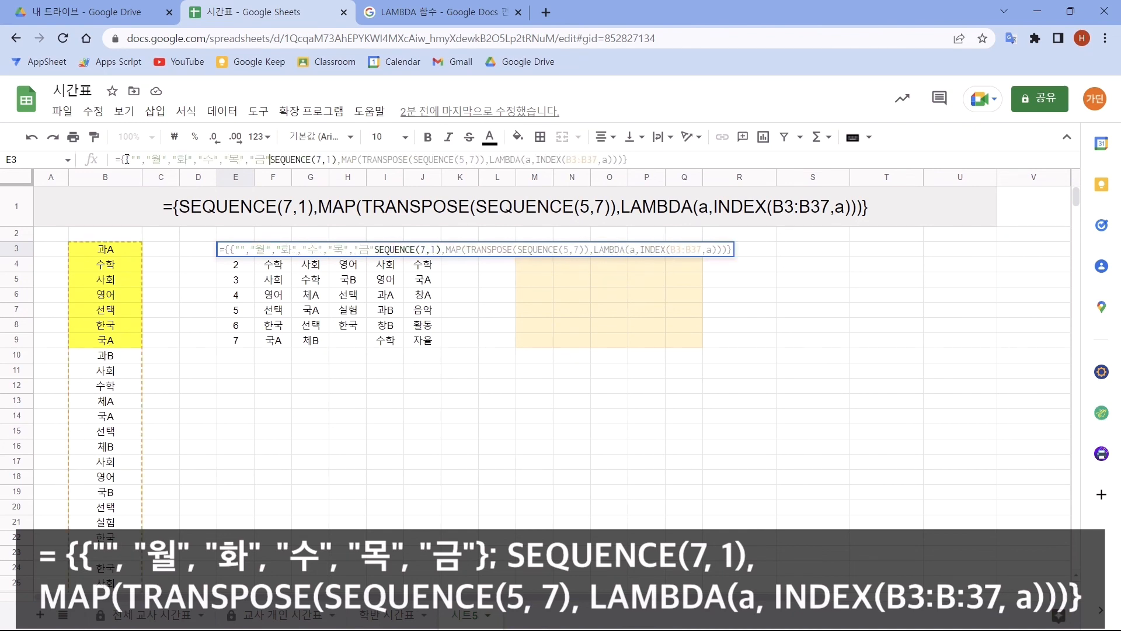
type("}")
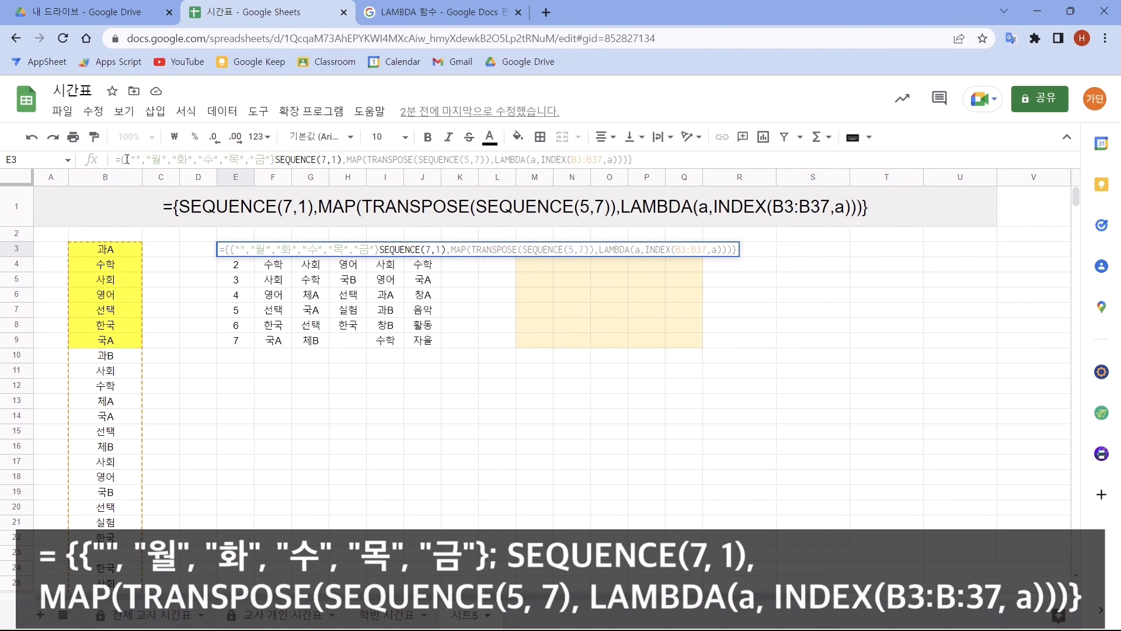
type(";")
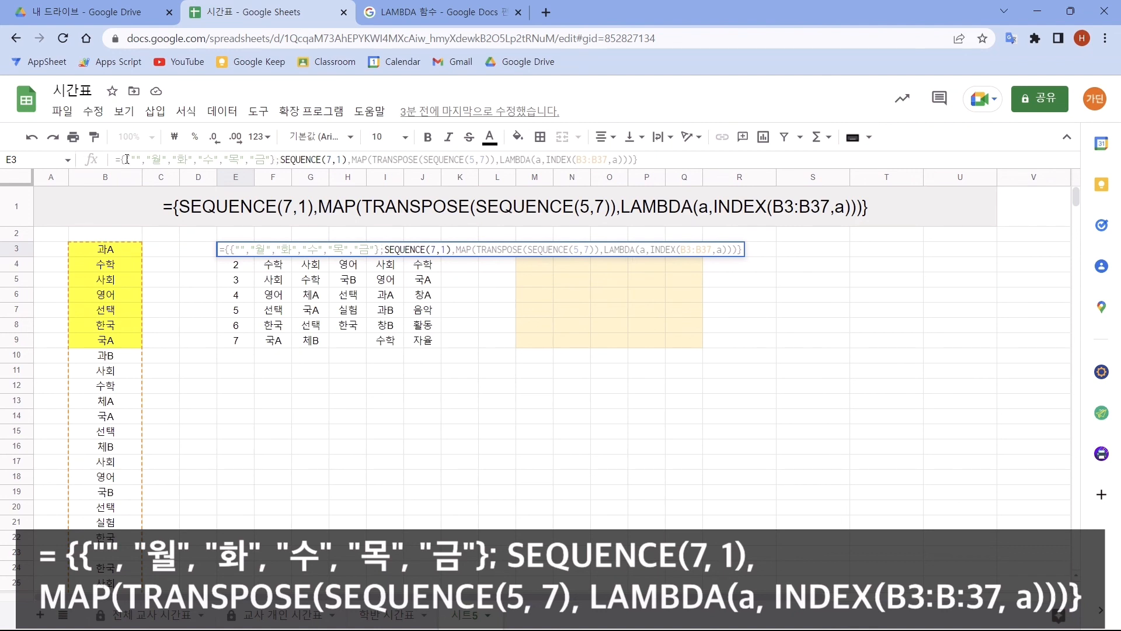
key("Return")
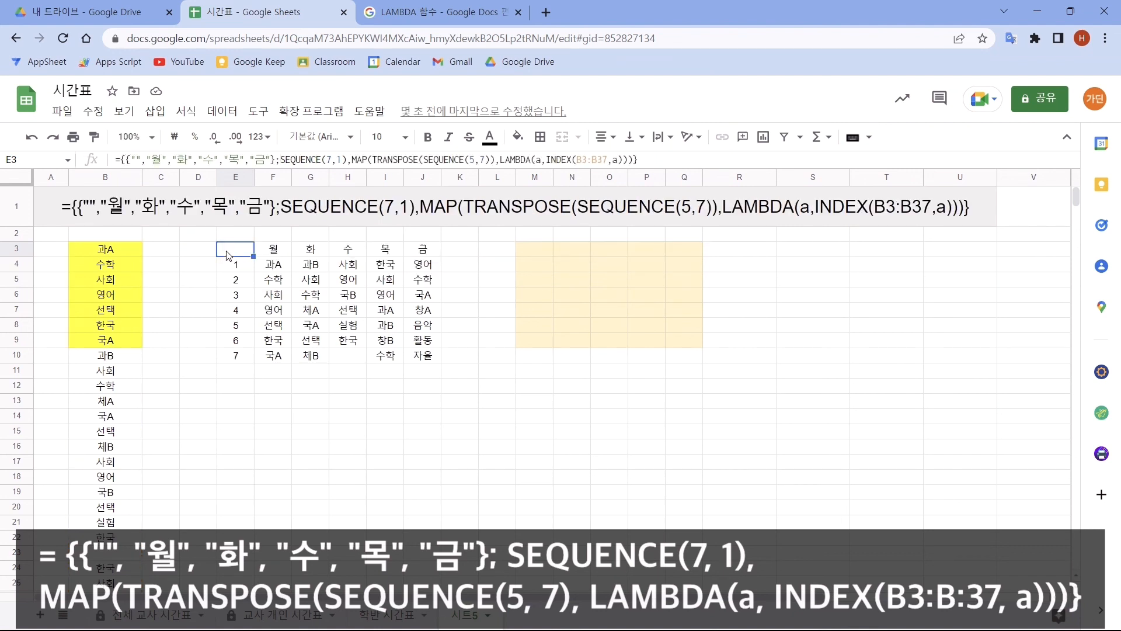
left_click(228, 256)
left_click(424, 361, "shift")
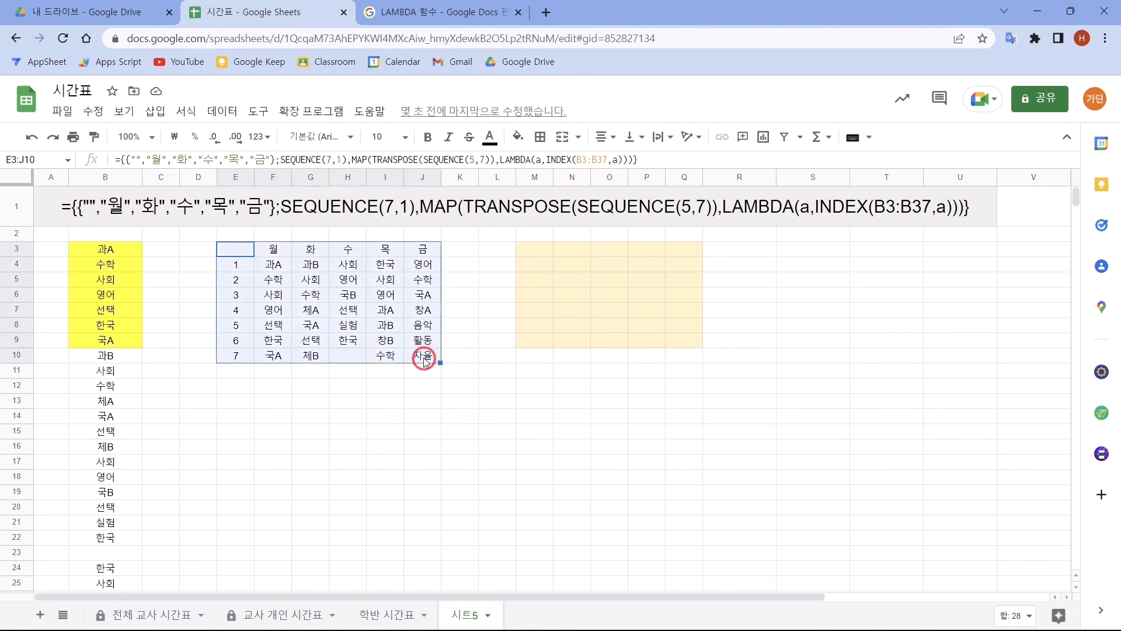